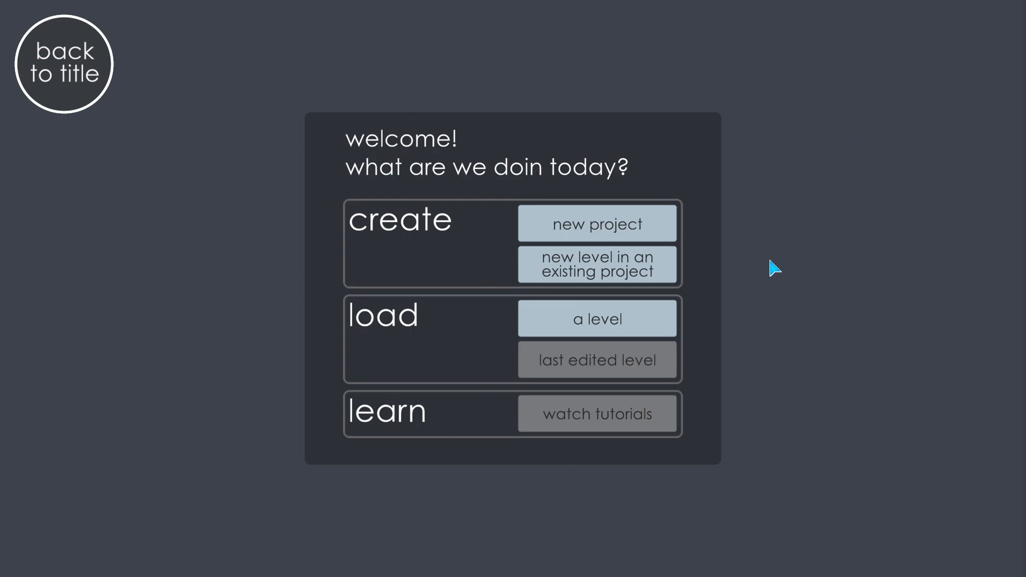
# Step: Start a new project and set its location to the soundodger2 levels folder
pyautogui.click(649, 223)
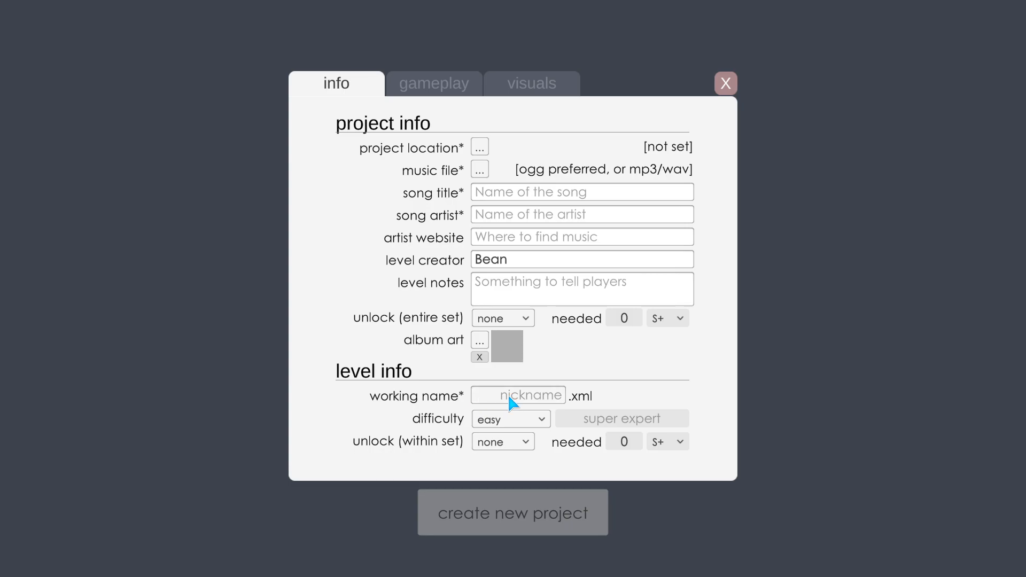
pyautogui.click(481, 148)
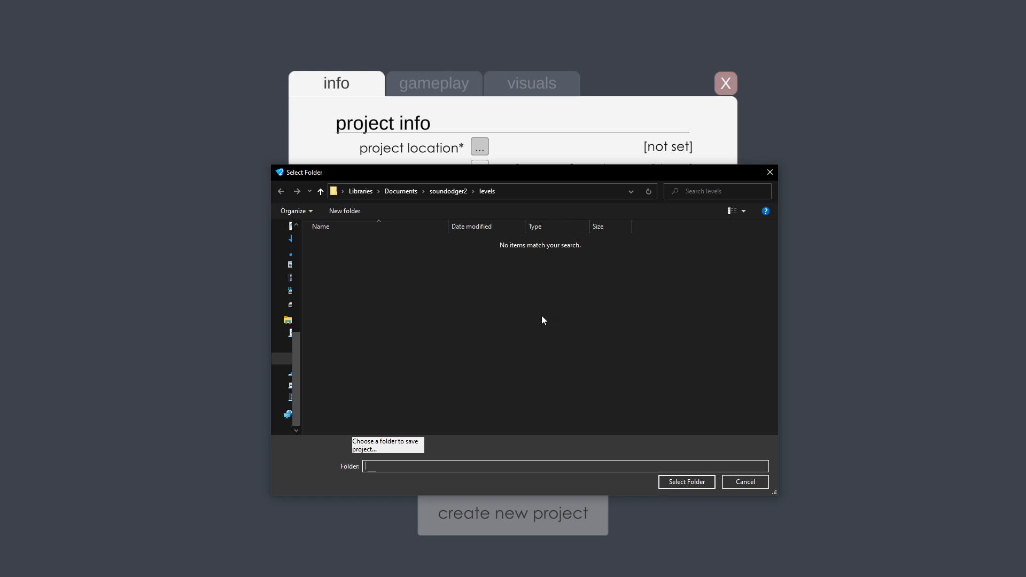
pyautogui.click(677, 482)
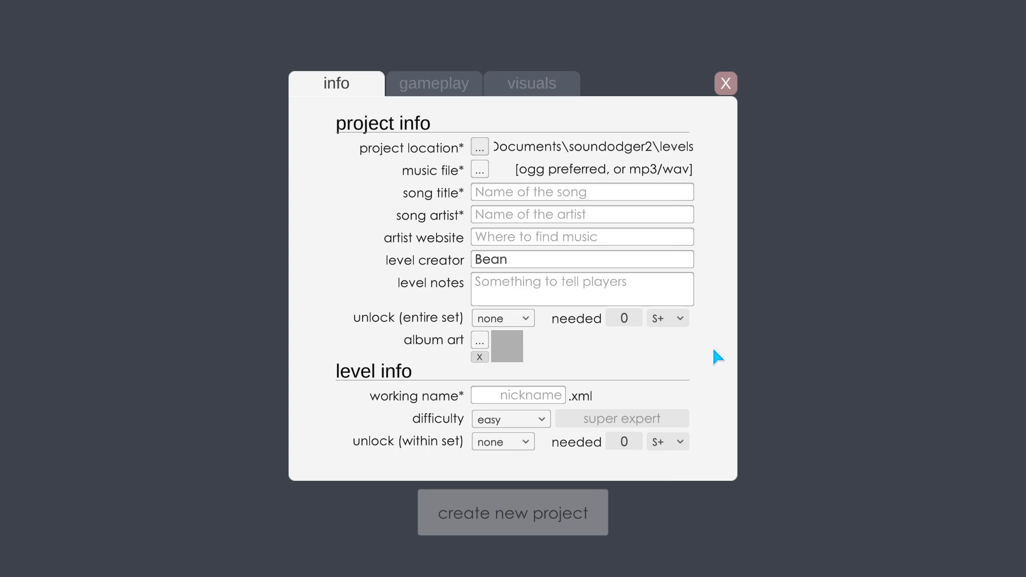
# Step: Choose "Bean - Seventeen and Somsething.ogg" from the soundodger2 stuff folder as the project's music file
pyautogui.click(480, 169)
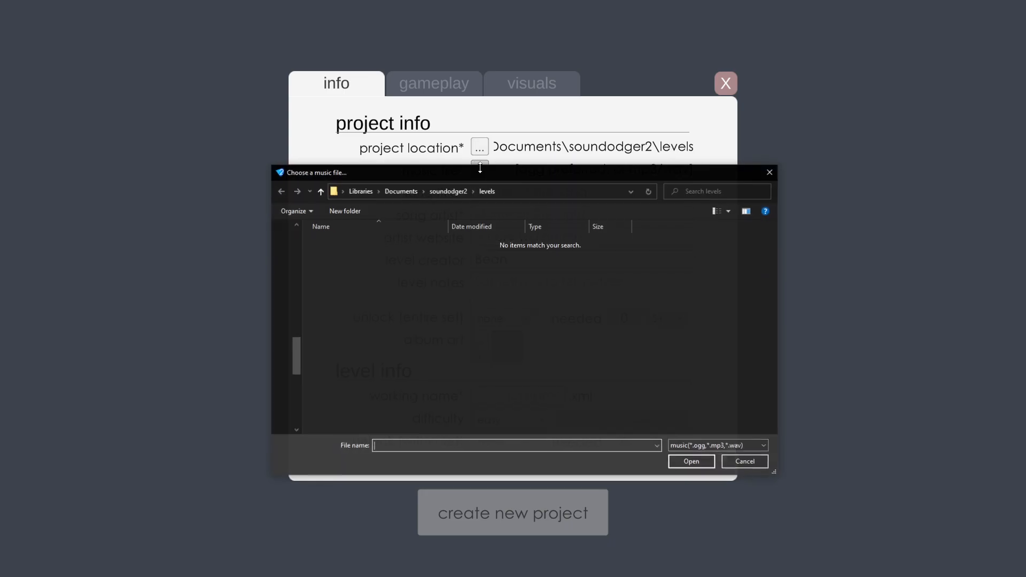
pyautogui.moveTo(480, 172); pyautogui.dragTo(476, 188)
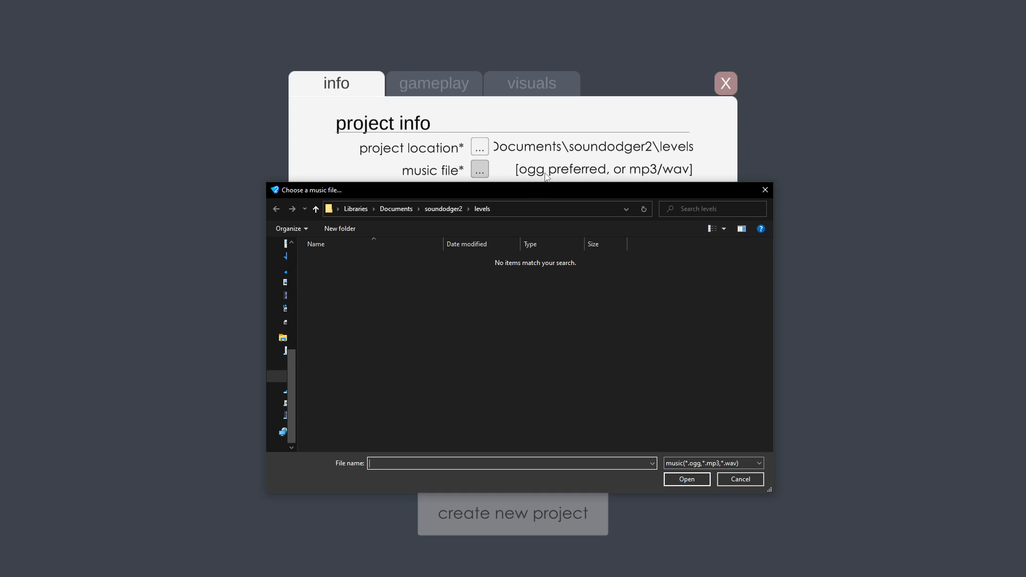
pyautogui.moveTo(541, 189); pyautogui.dragTo(539, 192)
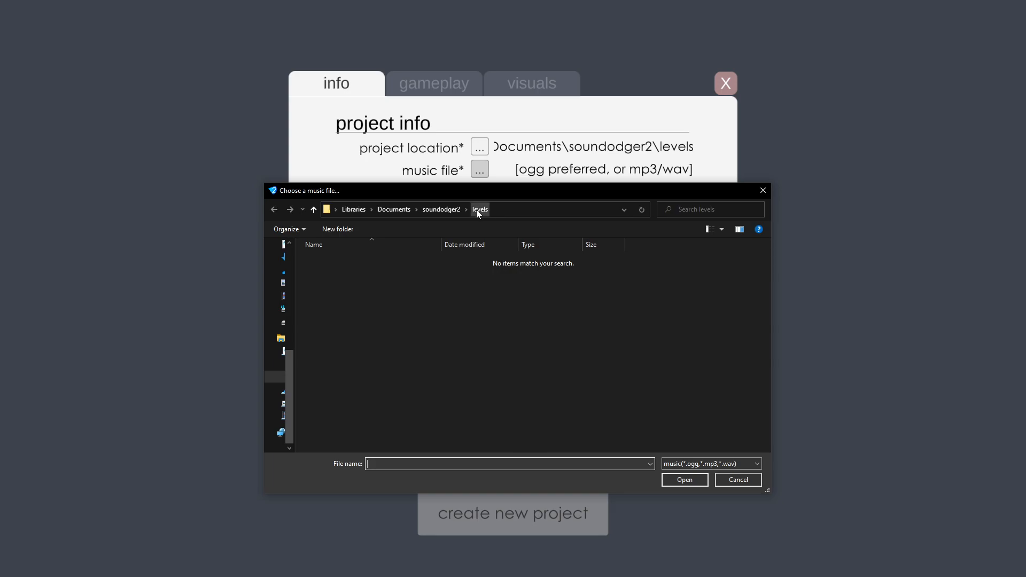
pyautogui.click(442, 208)
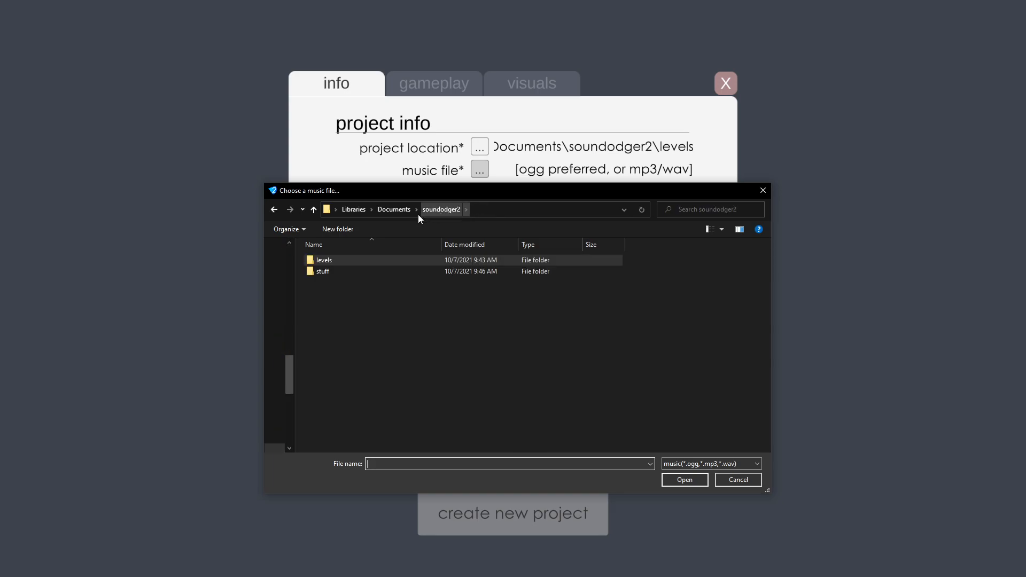
pyautogui.doubleClick(327, 271)
pyautogui.click(374, 261)
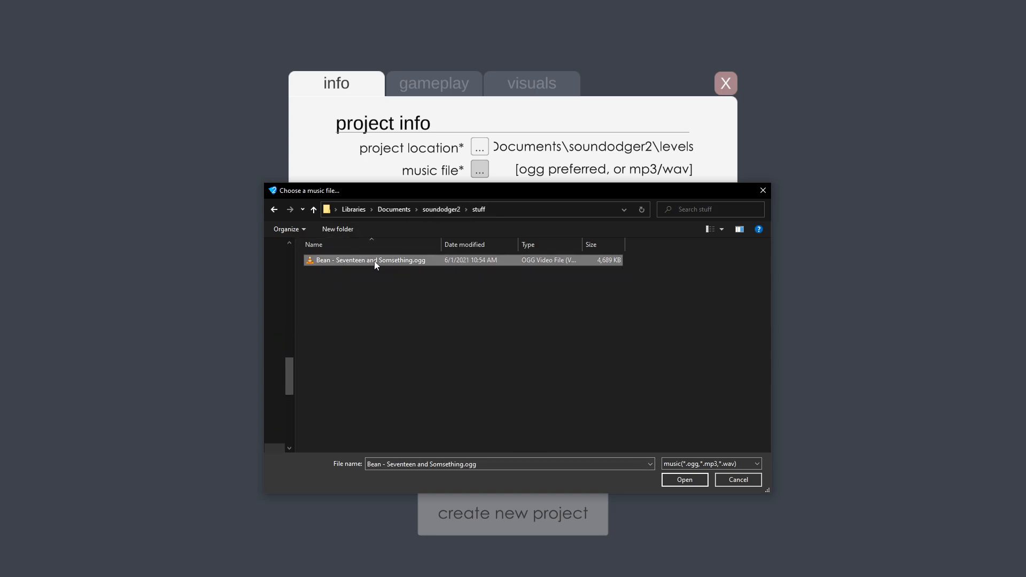
pyautogui.click(697, 481)
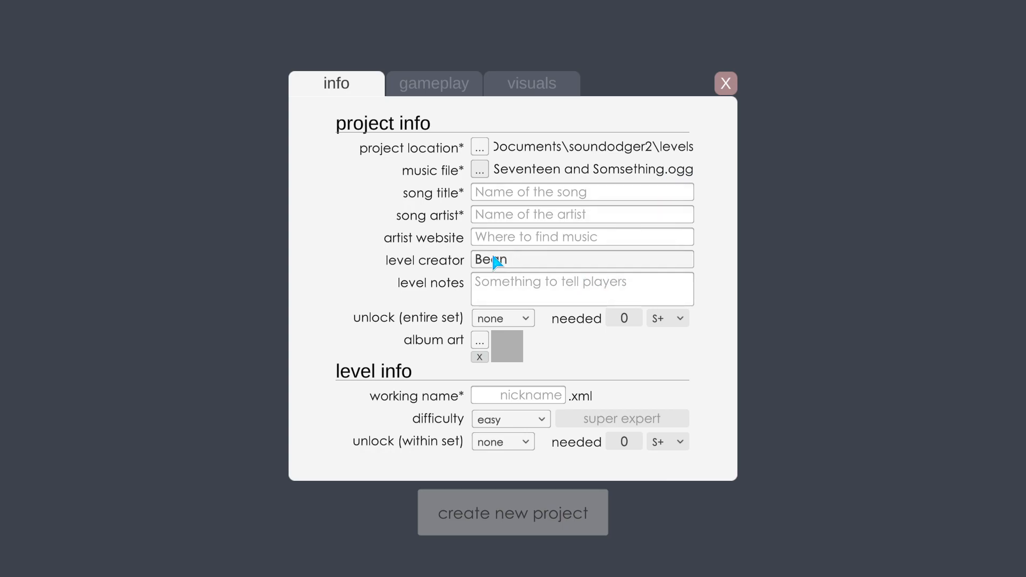
# Step: Use "bullet with a 2.png" from the stuff folder as the album art
pyautogui.click(479, 340)
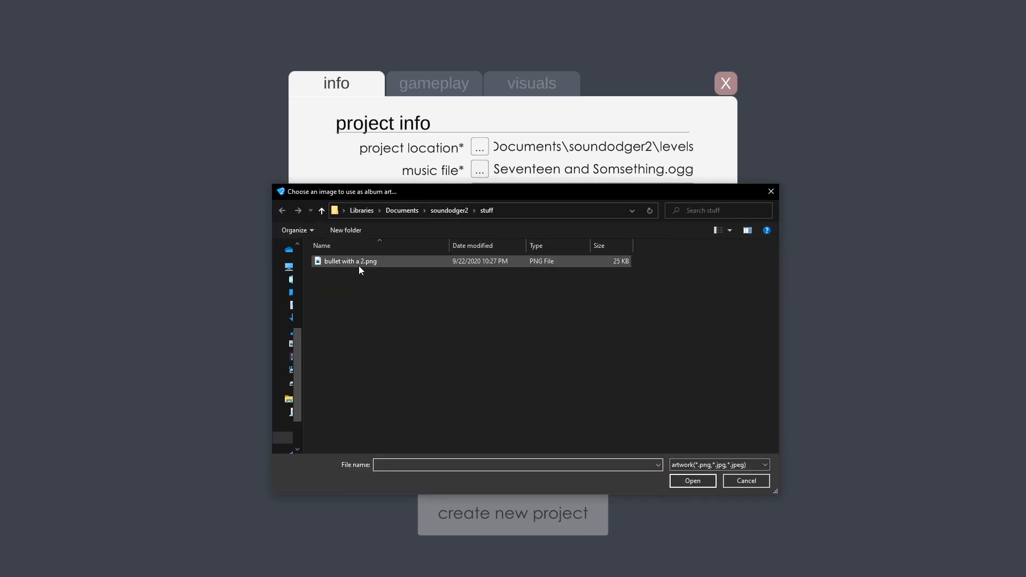
pyautogui.click(345, 262)
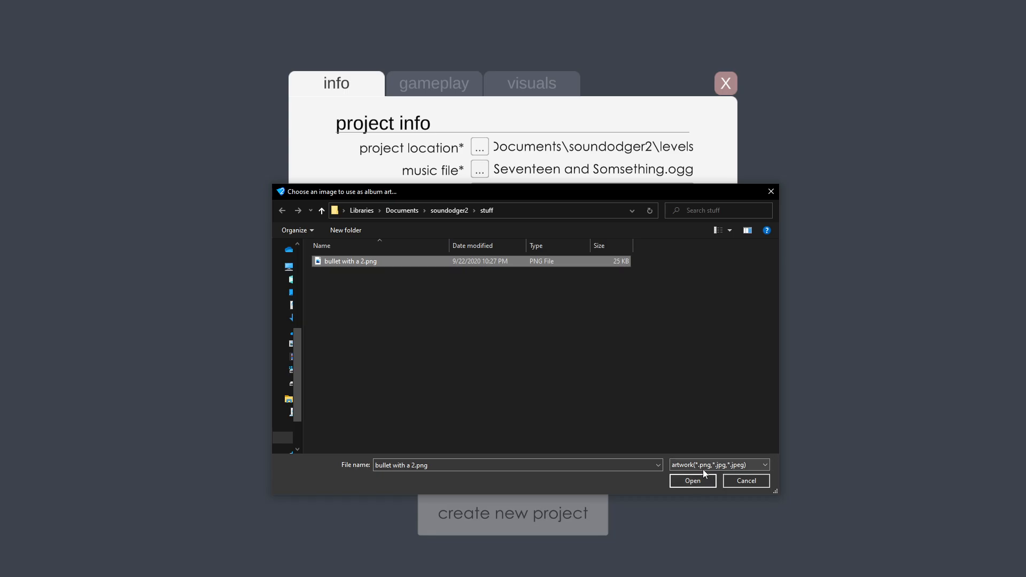
pyautogui.click(694, 482)
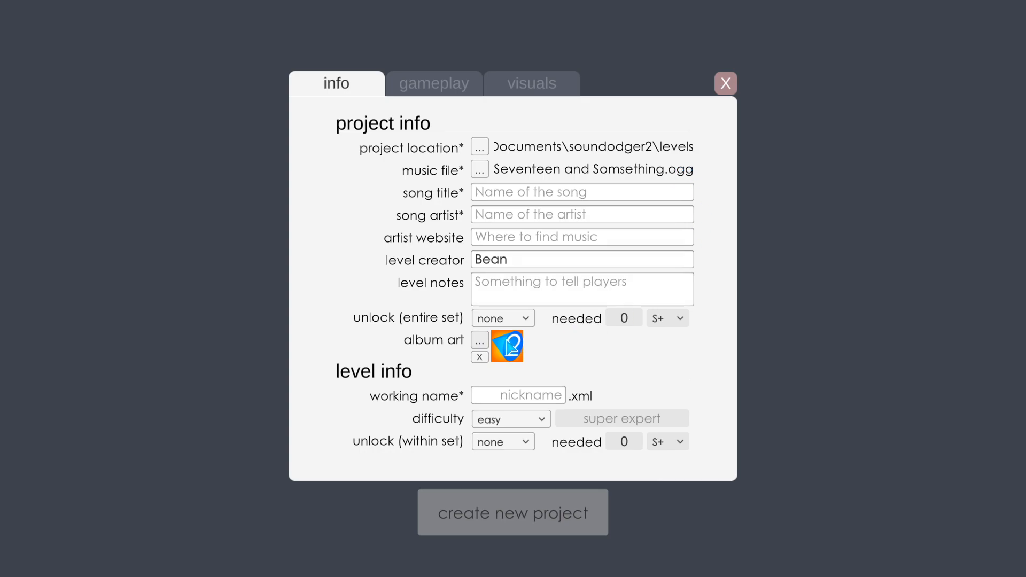
# Step: Fill in the song title "Seventeen and Something", the song artist "Bean" and the artist website "onemrbean.com"
pyautogui.click(558, 196)
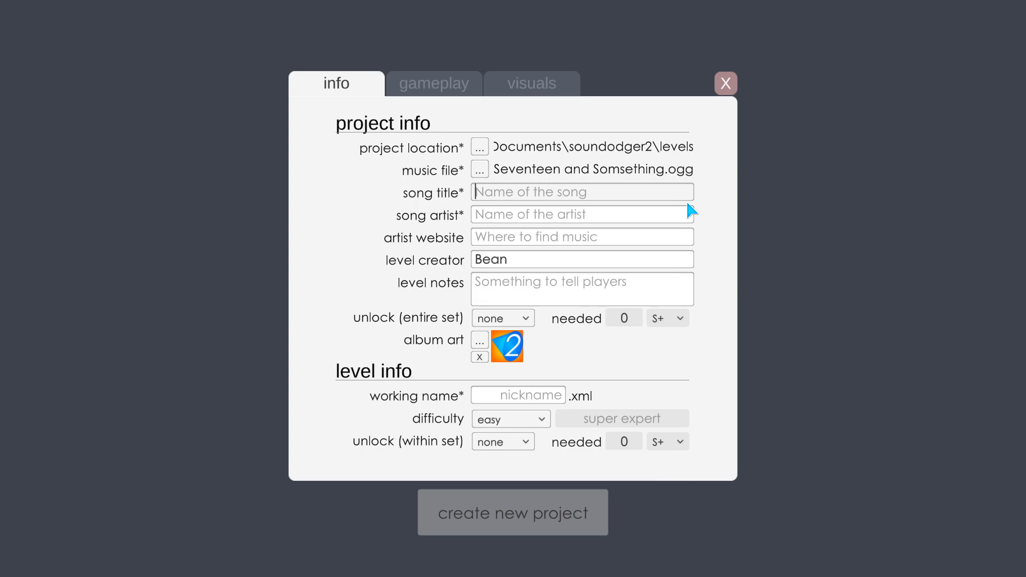
pyautogui.write('Seventeen and Something')
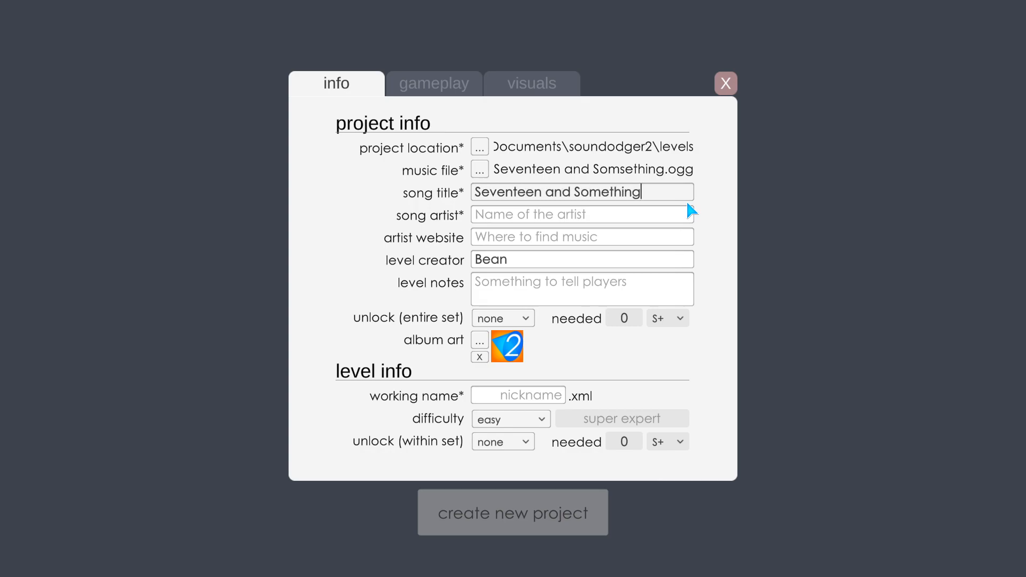
pyautogui.click(652, 214)
pyautogui.write('Bean')
pyautogui.click(532, 241)
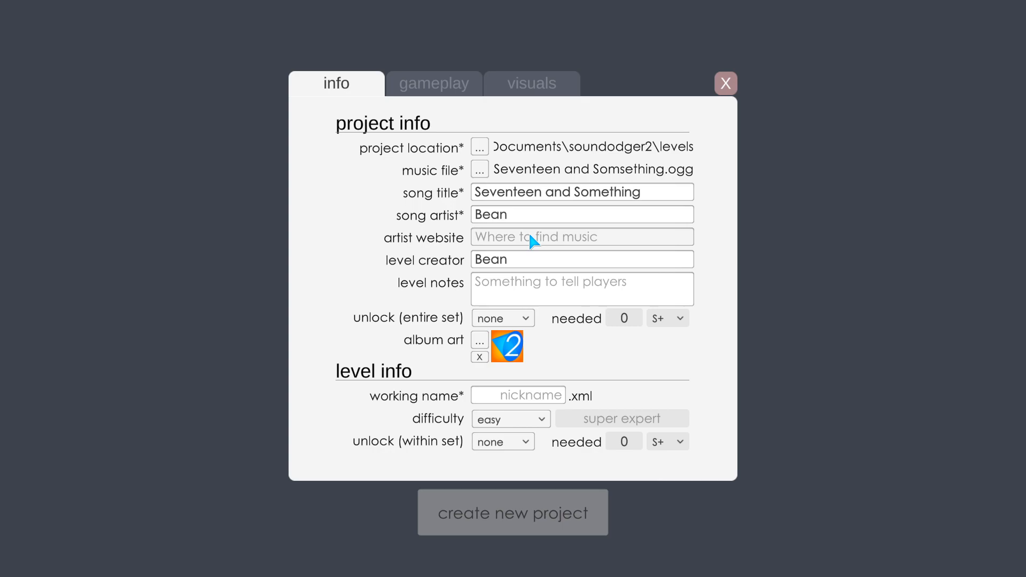
pyautogui.write('onemrbean.com')
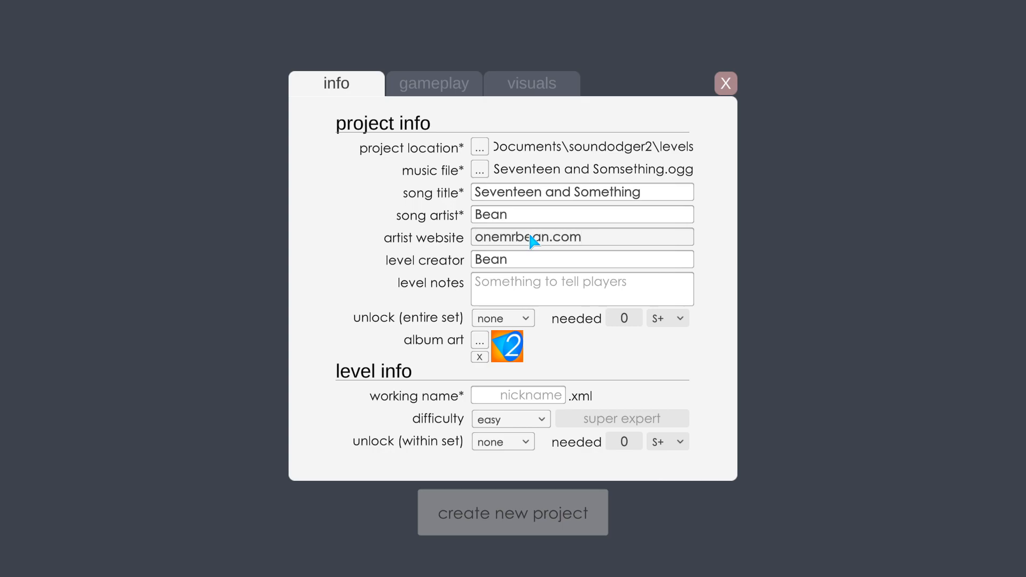
# Step: Re-enter "Bean" as the level creator and place the cursor in the level notes
pyautogui.click(514, 257)
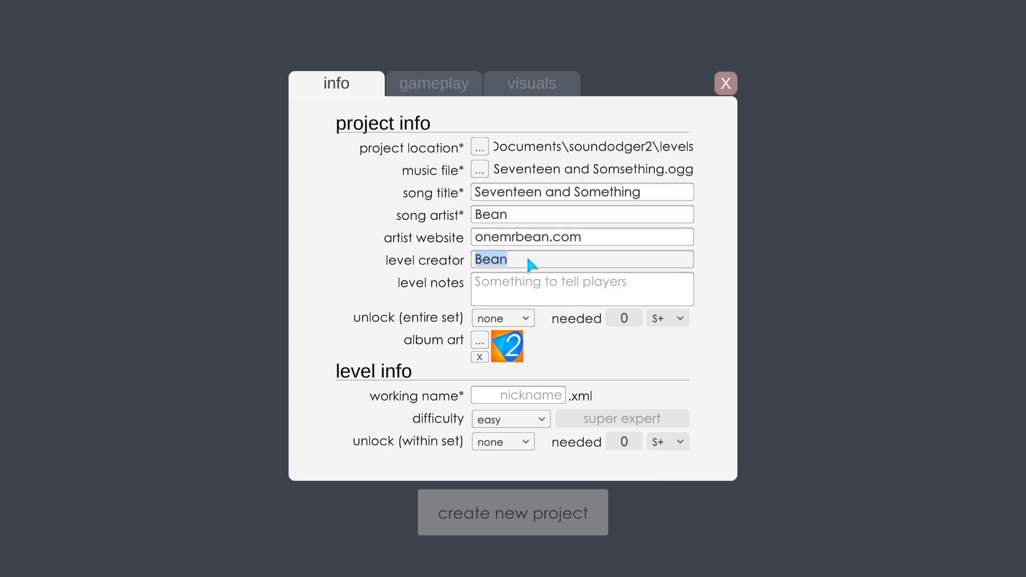
pyautogui.click(514, 219)
pyautogui.click(518, 261)
pyautogui.click(522, 265)
pyautogui.press('BackSpace')
pyautogui.press('BackSpace')
pyautogui.press('BackSpace')
pyautogui.press('BackSpace')
pyautogui.write('Bean')
pyautogui.moveTo(553, 263); pyautogui.dragTo(478, 260)
pyautogui.click(490, 260)
pyautogui.doubleClick(513, 266)
pyautogui.click(518, 266)
pyautogui.doubleClick(510, 266)
pyautogui.click(542, 287)
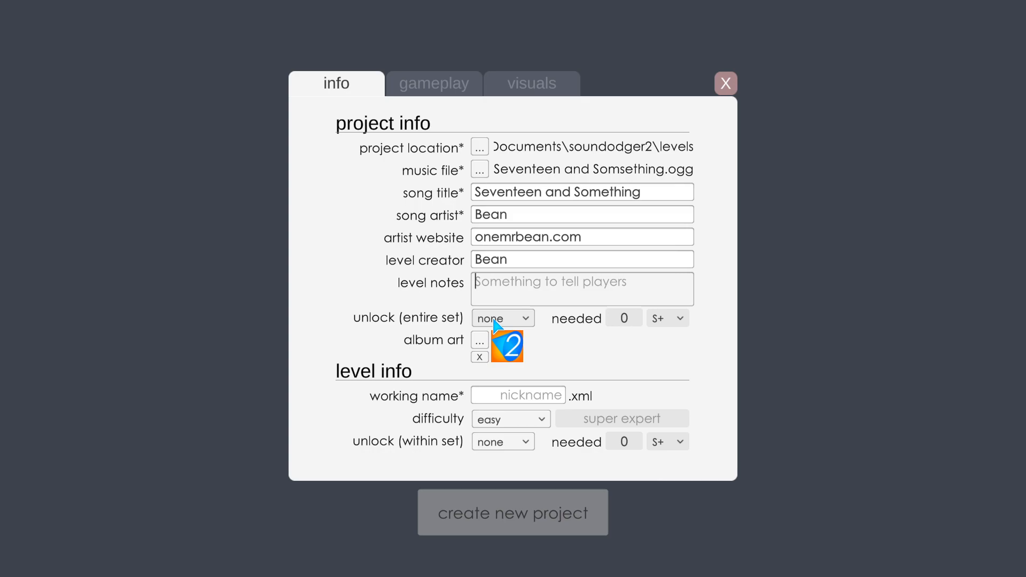
# Step: Set the entire-set unlock requirement to grade, with 2 needed at grade B
pyautogui.click(528, 320)
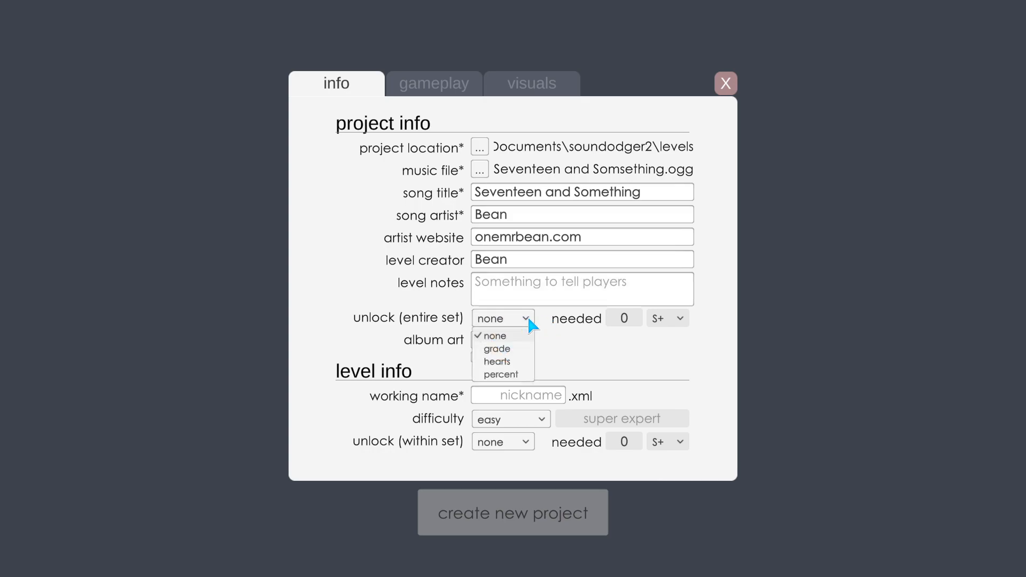
pyautogui.click(515, 348)
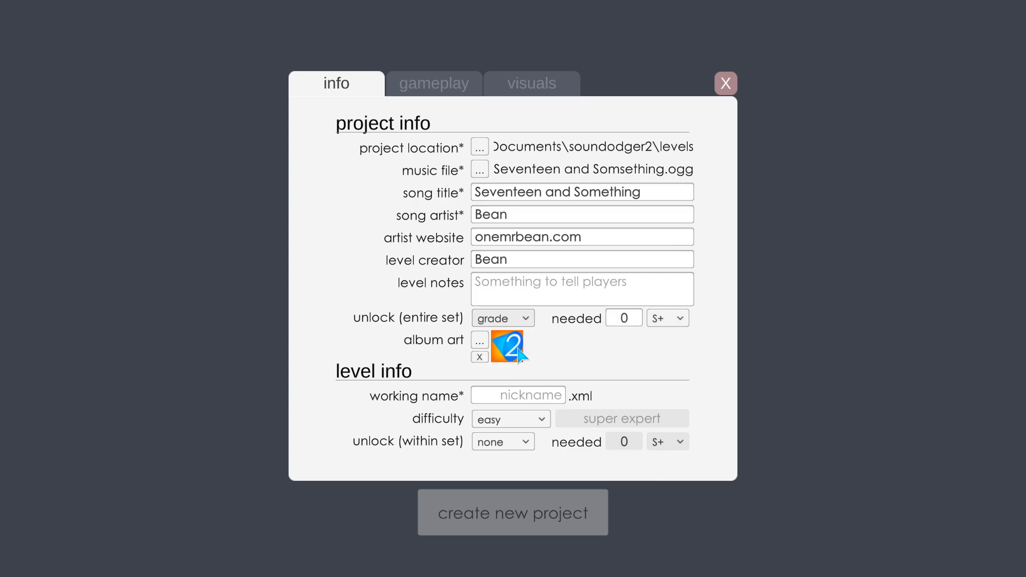
pyautogui.click(678, 318)
pyautogui.click(668, 374)
pyautogui.click(629, 316)
pyautogui.click(669, 339)
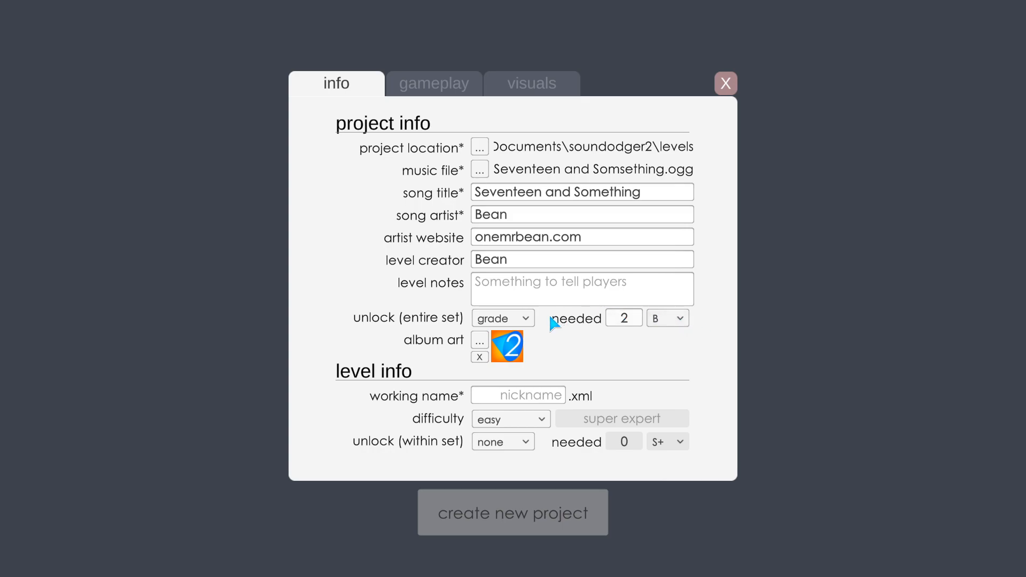
# Step: Change the entire-set unlock requirement to hearts, with 5 needed
pyautogui.click(526, 319)
pyautogui.click(529, 362)
pyautogui.click(629, 318)
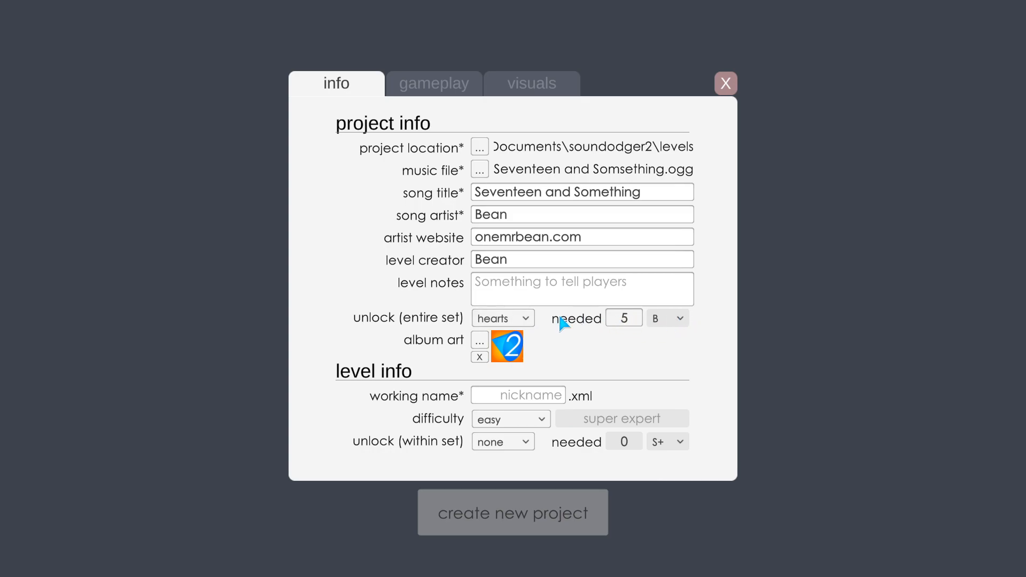
# Step: Try a percent unlock requirement of 200 for the entire set and return the requirement to none
pyautogui.click(525, 319)
pyautogui.click(510, 374)
pyautogui.click(632, 320)
pyautogui.write('200')
pyautogui.click(523, 320)
pyautogui.click(515, 333)
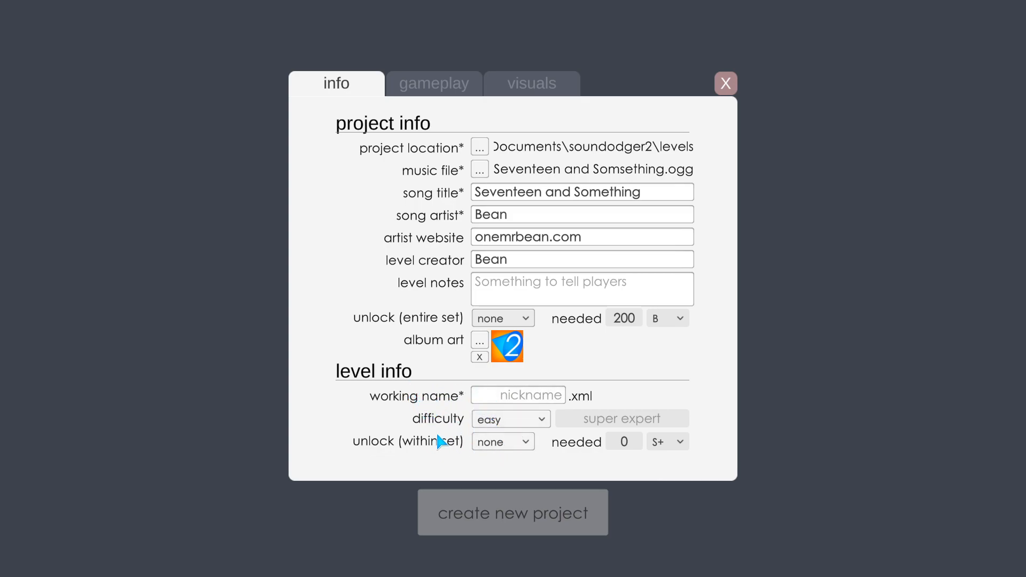
# Step: Enter "main" as the level's working name
pyautogui.click(501, 396)
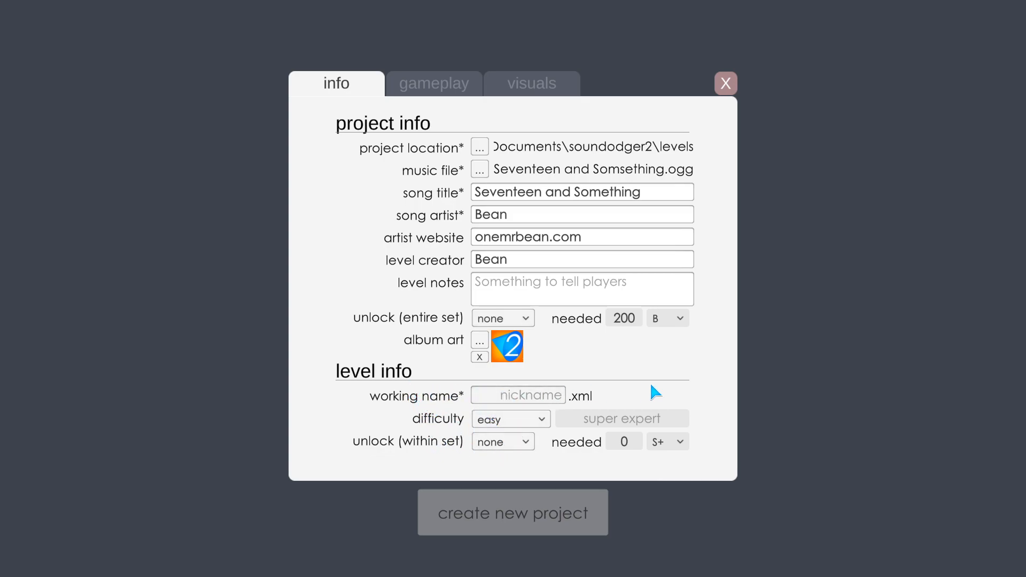
pyautogui.write('main')
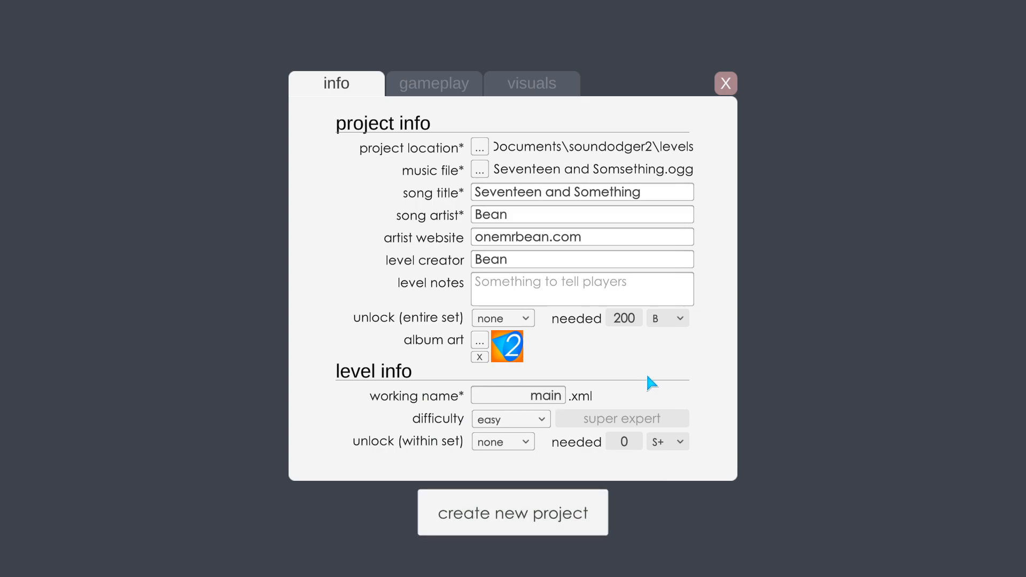
pyautogui.click(532, 398)
# Step: Try a grade unlock requirement with 1 needed within the set and return the requirement to none
pyautogui.click(525, 446)
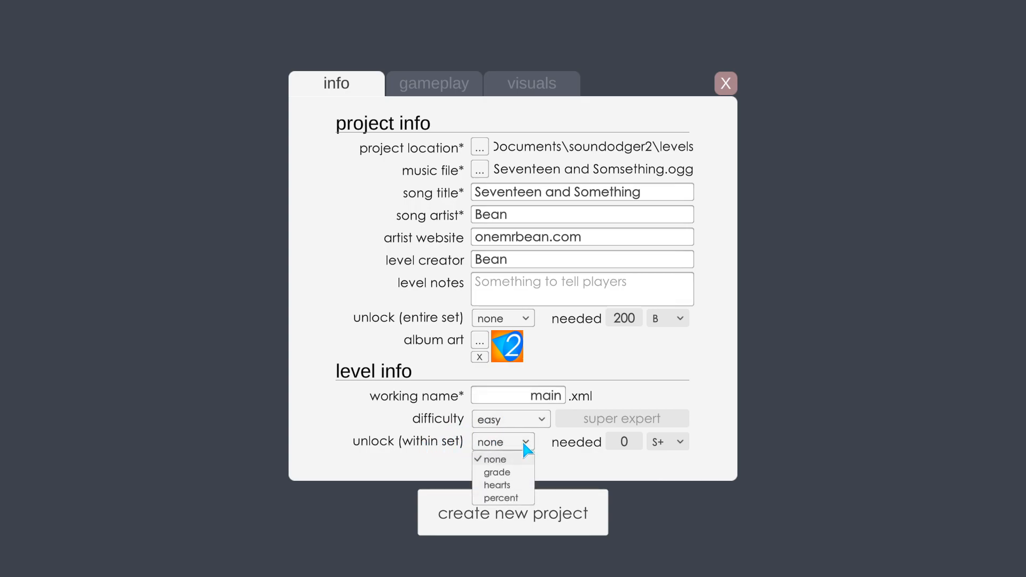
pyautogui.click(502, 472)
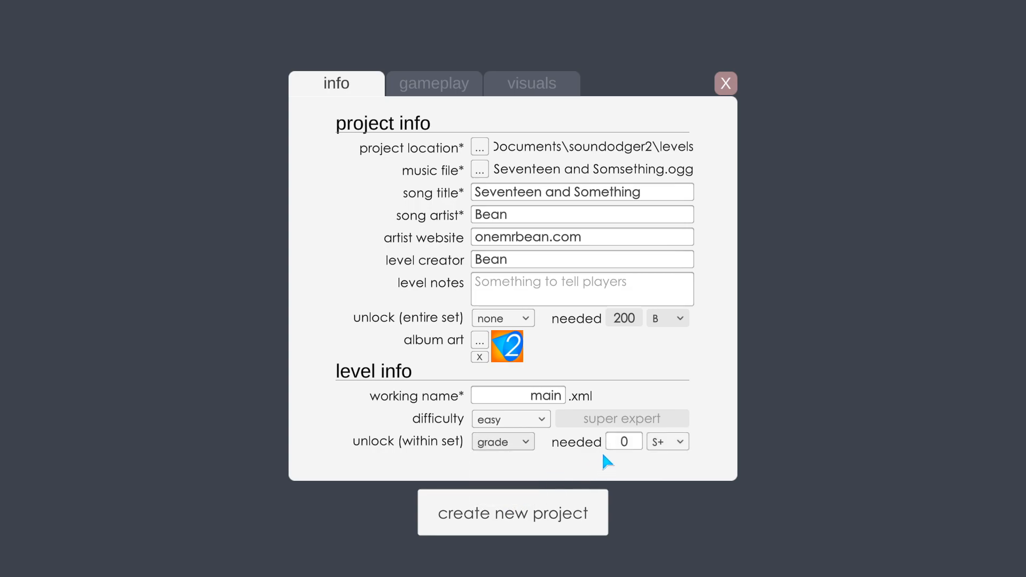
pyautogui.click(619, 444)
pyautogui.write('1')
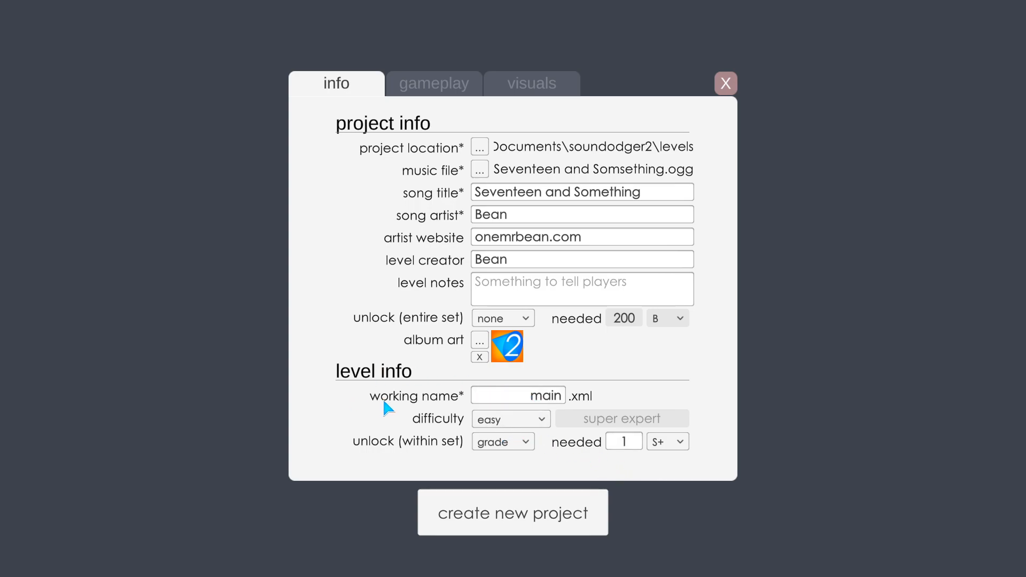
pyautogui.click(504, 441)
pyautogui.click(521, 460)
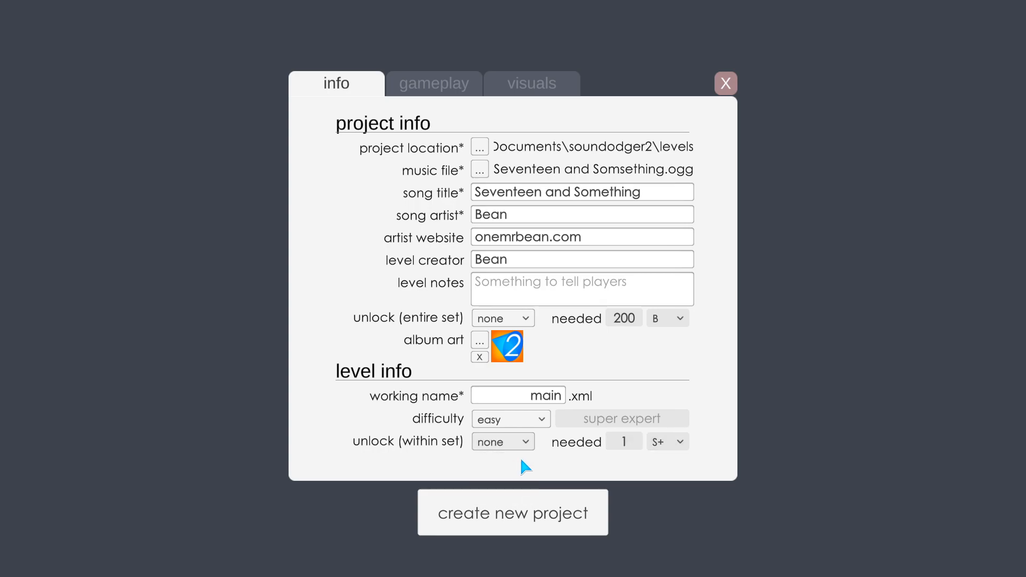
# Step: Try the custom difficulty label "anything you want" for the level and clear the label
pyautogui.click(541, 421)
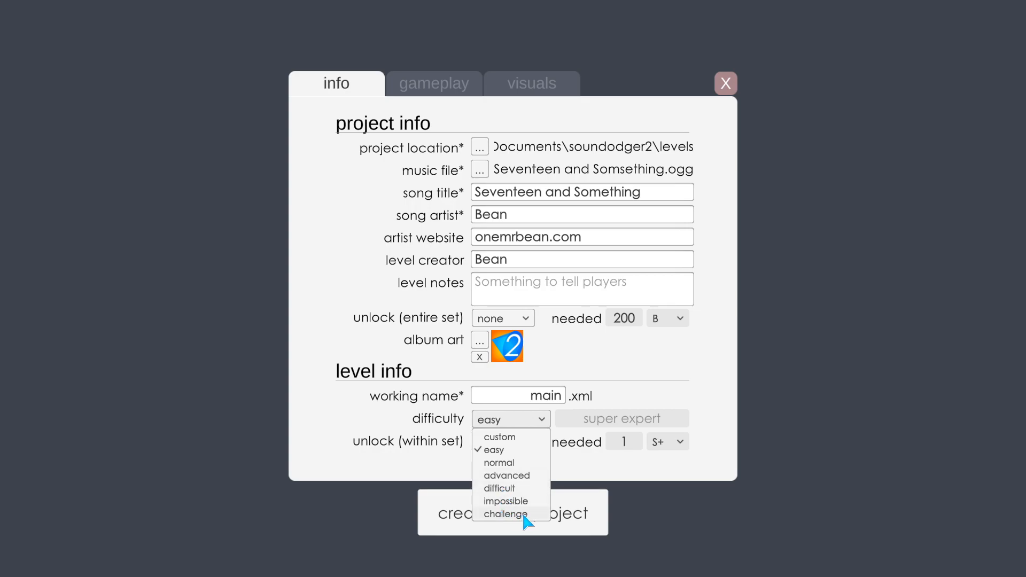
pyautogui.click(518, 437)
pyautogui.click(623, 419)
pyautogui.write('anything you want')
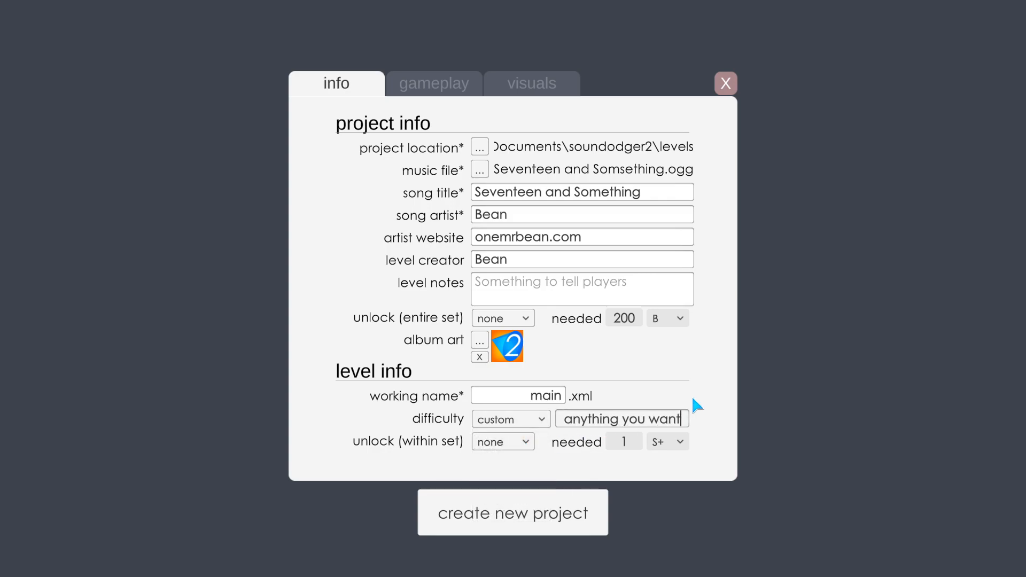
pyautogui.hotkey('ctrl', 'a')
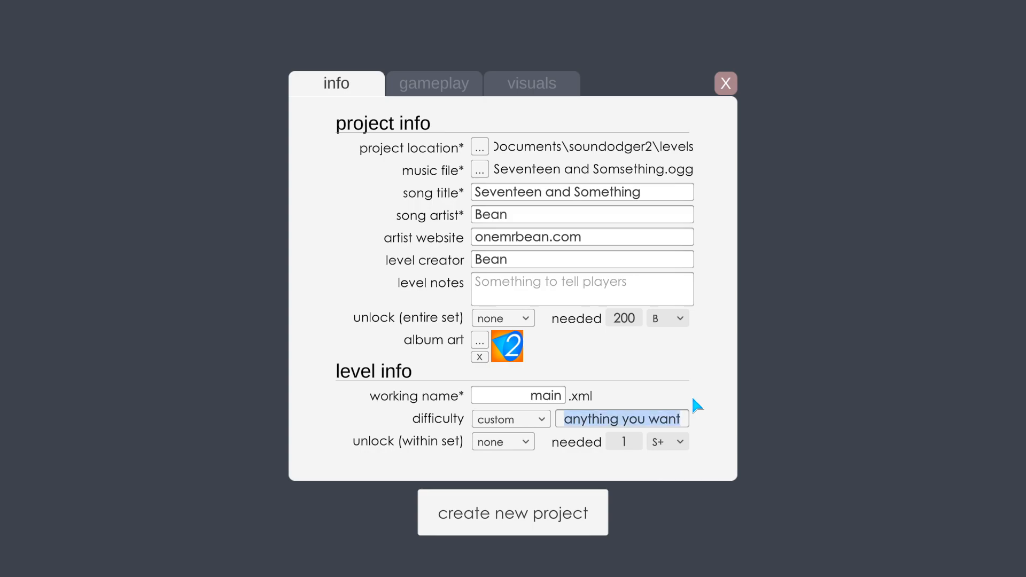
pyautogui.press('BackSpace')
# Step: Set the level's difficulty to normal and create the new project
pyautogui.click(519, 419)
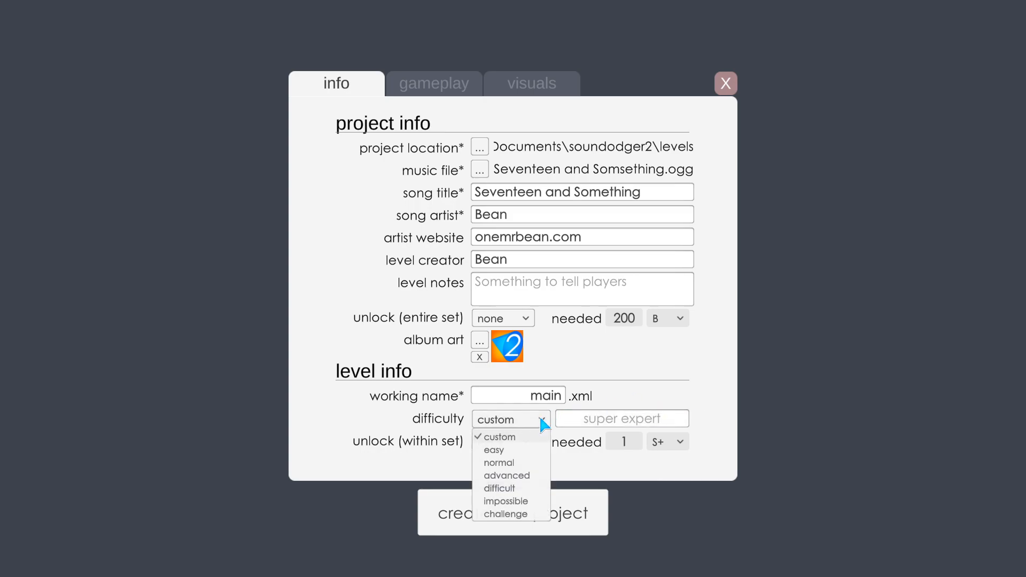
pyautogui.click(516, 435)
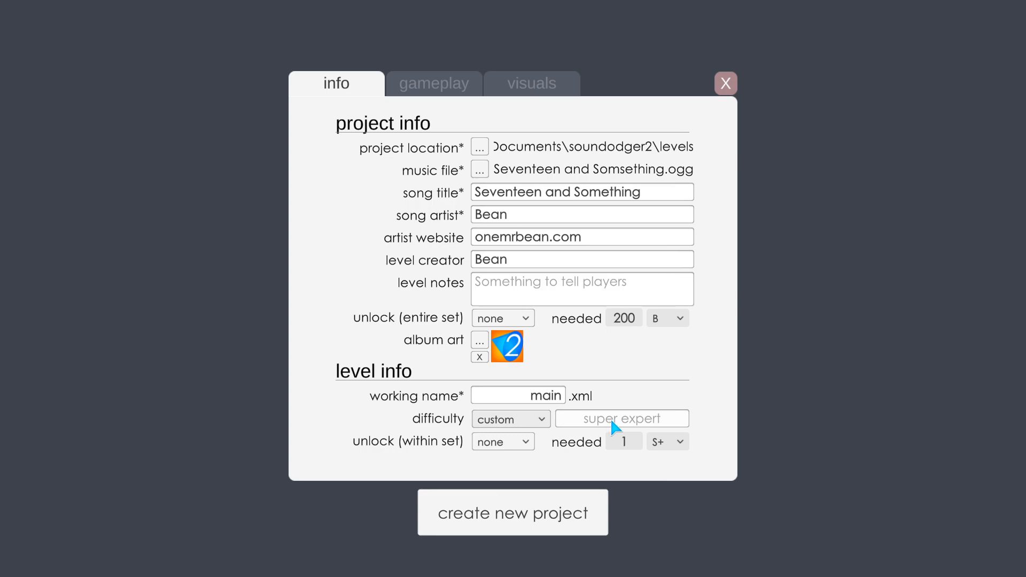
pyautogui.click(542, 420)
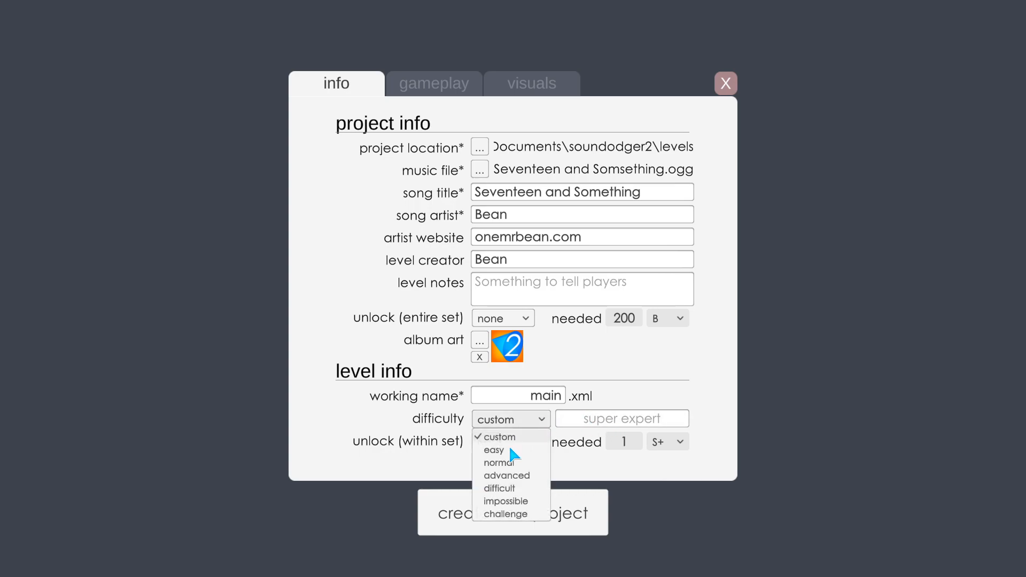
pyautogui.click(512, 475)
pyautogui.click(535, 425)
pyautogui.click(508, 464)
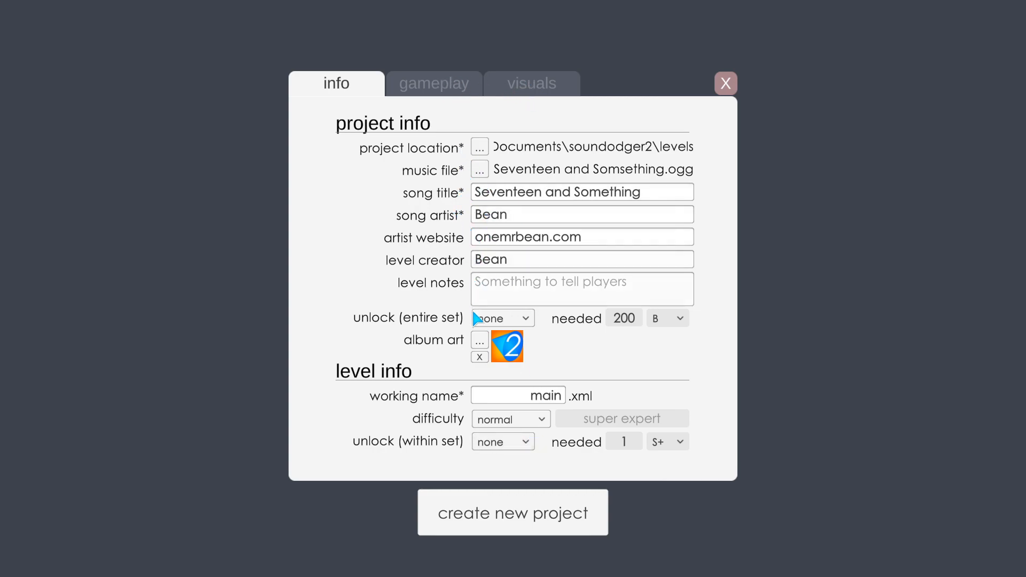
pyautogui.click(521, 503)
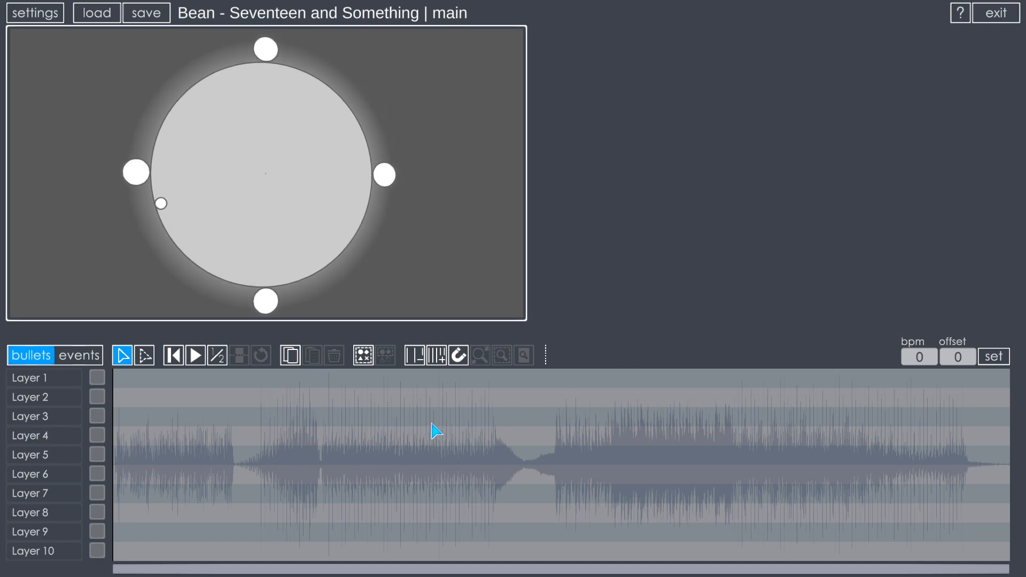
# Step: Play the song's opening briefly and move the playhead to the quiet gap just before the steady beat section
pyautogui.press('space')
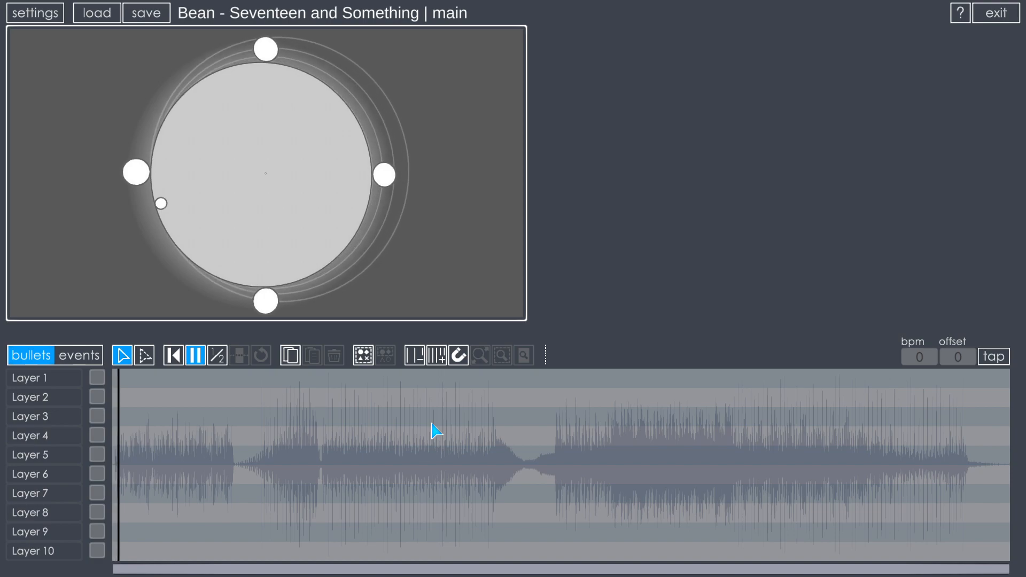
pyautogui.press('space')
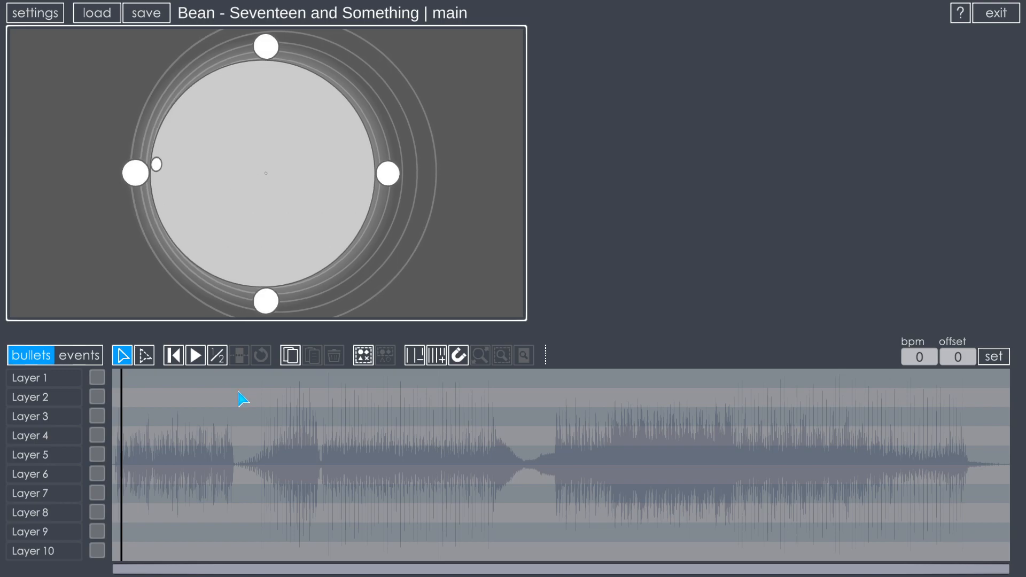
pyautogui.moveTo(277, 426); pyautogui.dragTo(348, 470)
pyautogui.scroll(5, 358, 477)
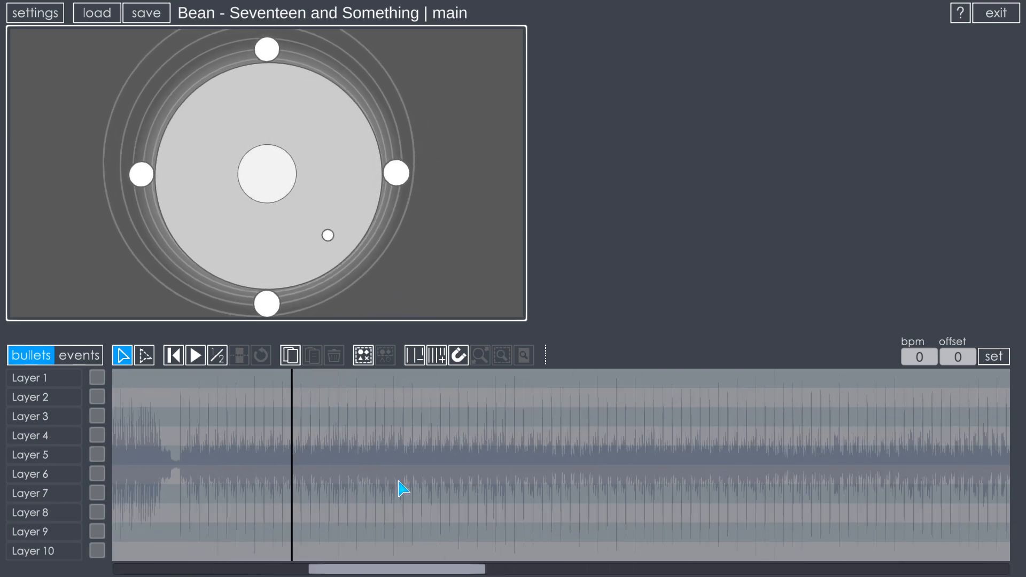
pyautogui.click(161, 461)
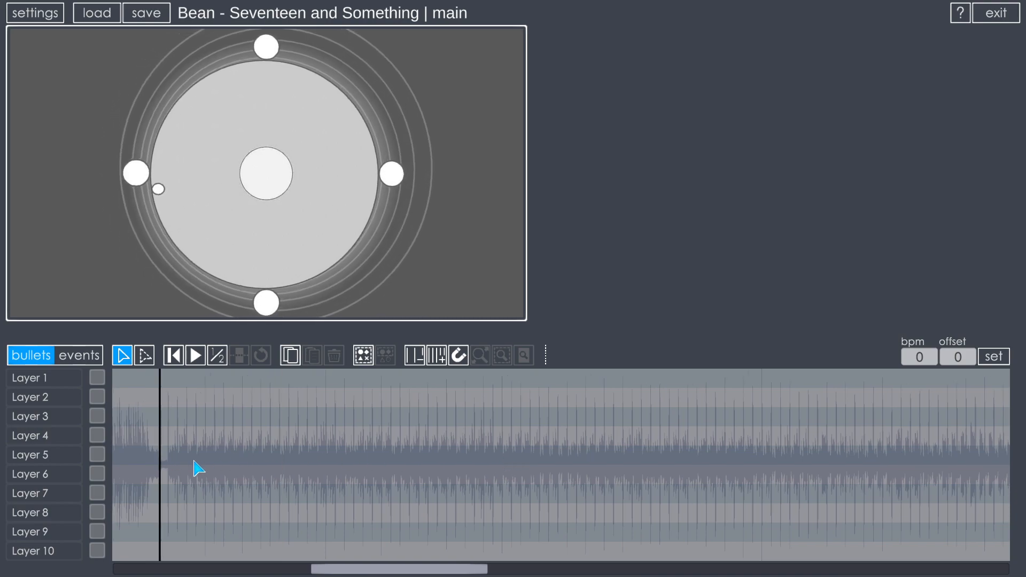
pyautogui.click(158, 453)
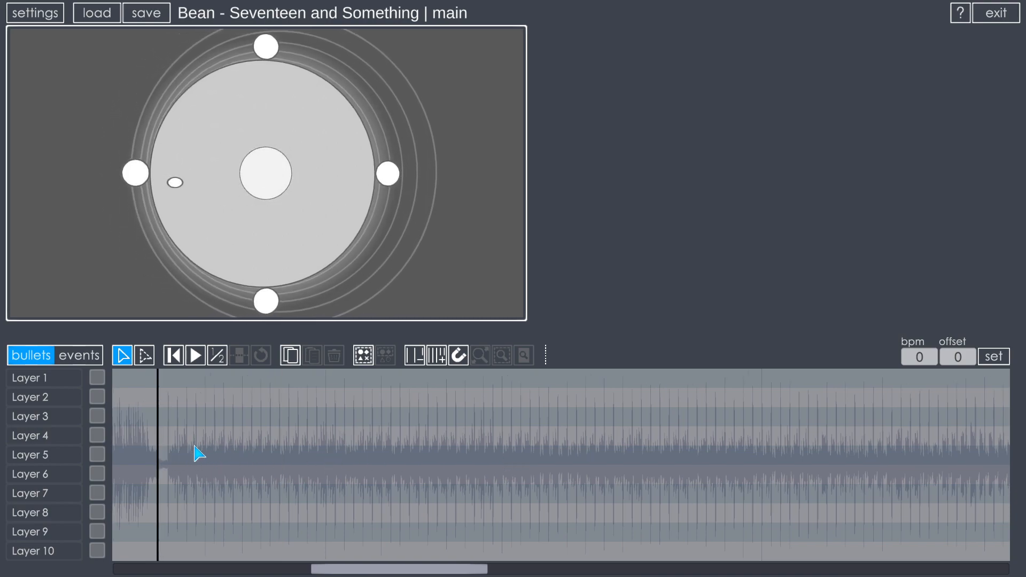
# Step: Play the steady beat section, tap along until the tempo is 125 bpm, and pause playback
pyautogui.press('space')
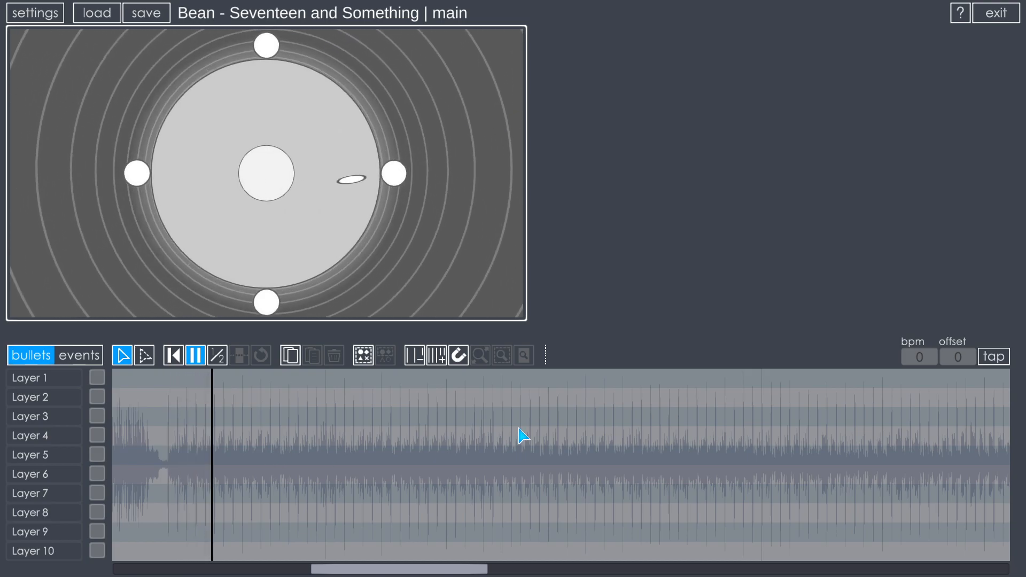
pyautogui.click(995, 363)
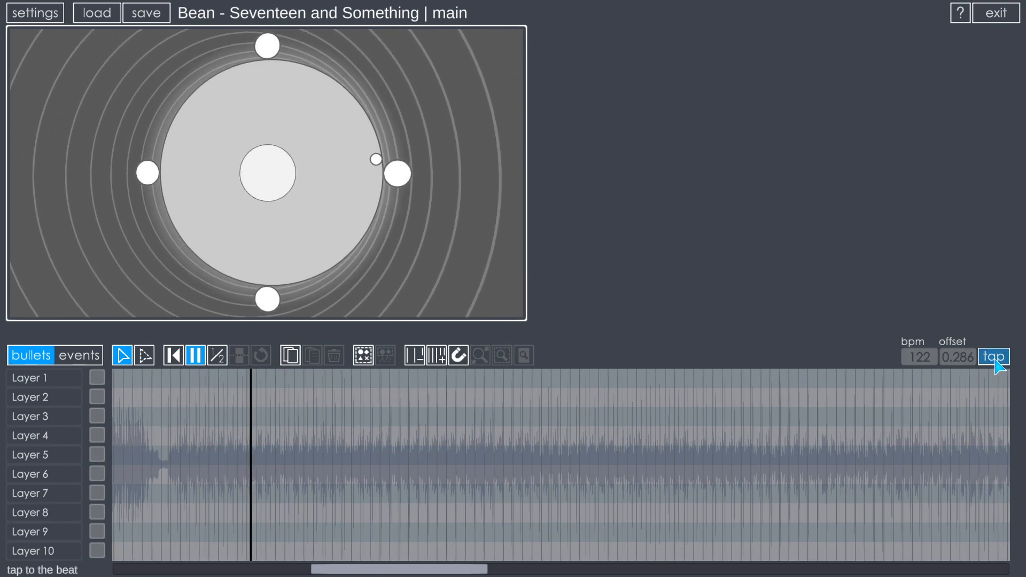
pyautogui.click(995, 363)
pyautogui.click(995, 361)
pyautogui.click(994, 361)
pyautogui.click(994, 361)
pyautogui.click(995, 361)
pyautogui.click(995, 362)
pyautogui.click(995, 362)
pyautogui.click(996, 362)
pyautogui.click(995, 362)
pyautogui.click(996, 364)
pyautogui.click(996, 364)
pyautogui.click(996, 364)
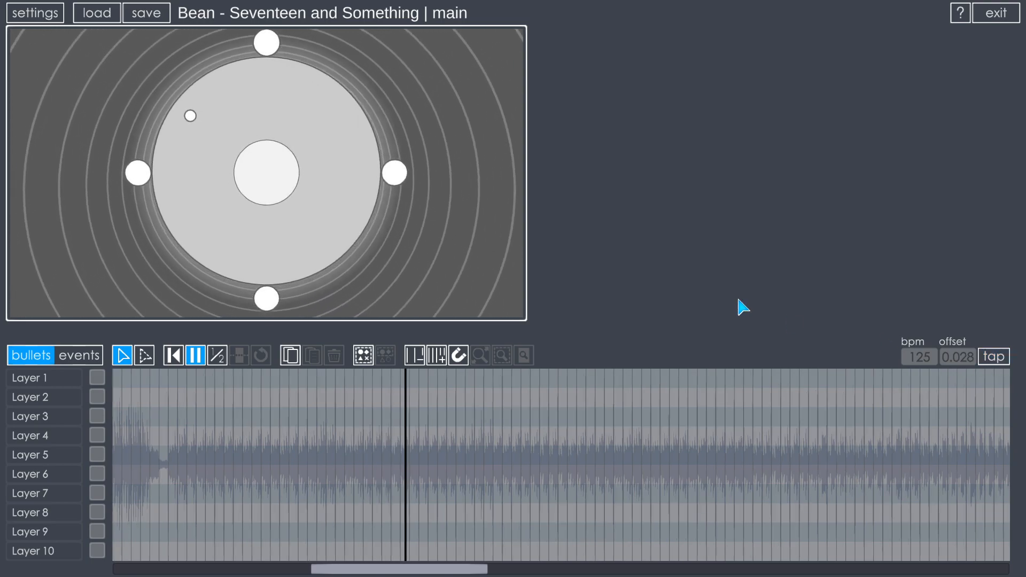
pyautogui.press('space')
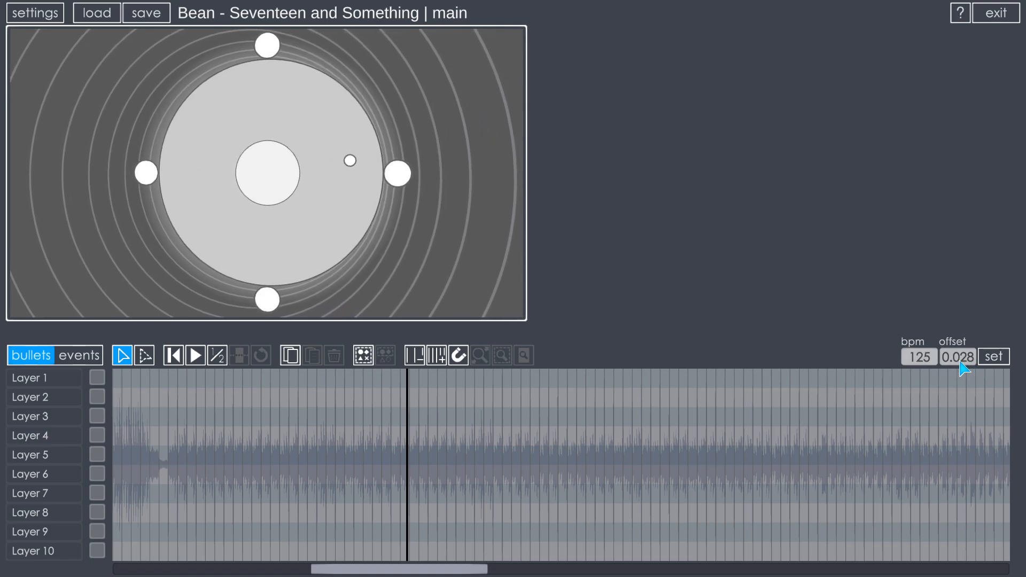
# Step: Compare the beat lines with the waveform peaks up close, and set the beat offset to 0
pyautogui.scroll(5, 426, 506)
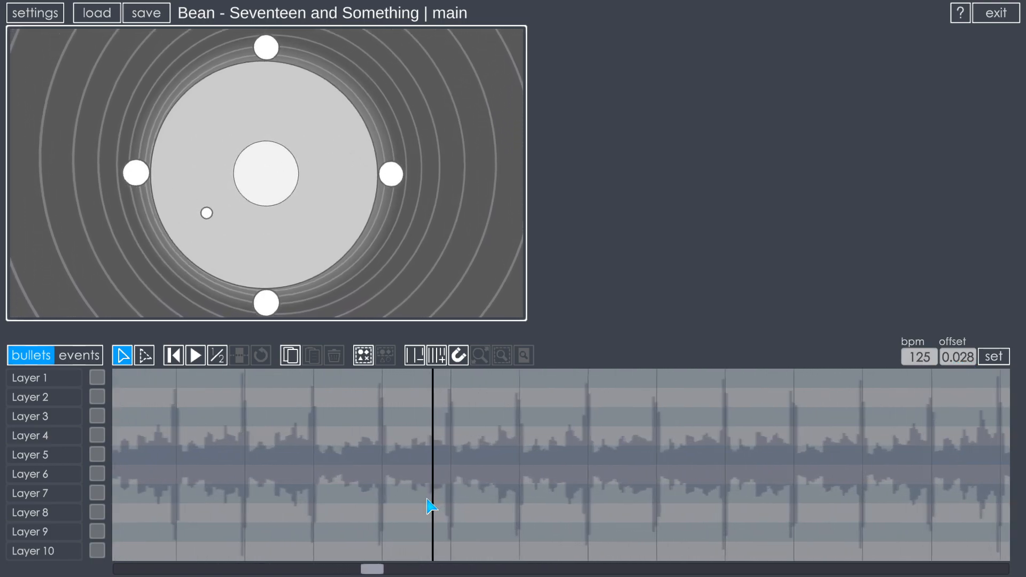
pyautogui.scroll(-3, 455, 470)
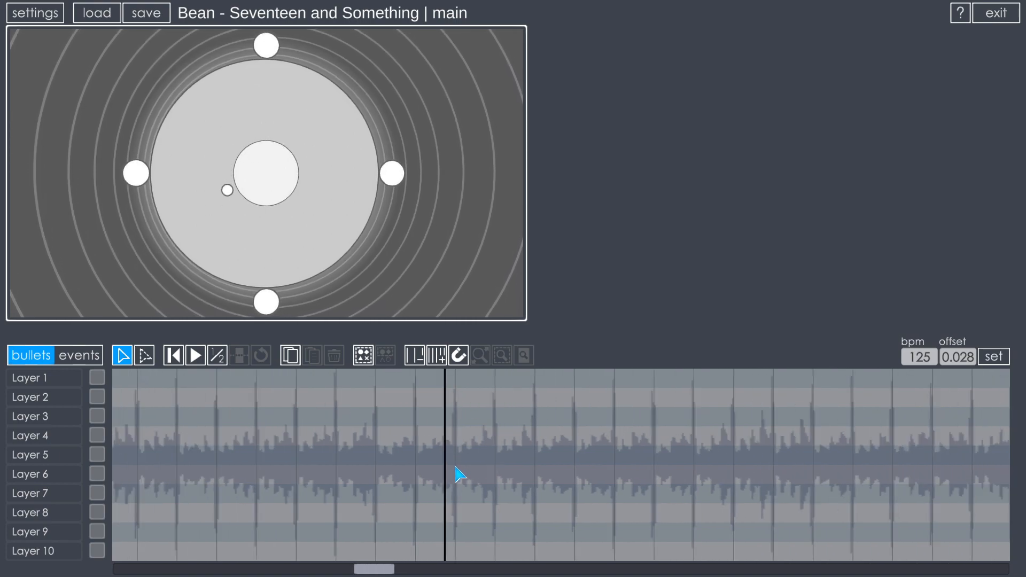
pyautogui.scroll(2, 468, 440)
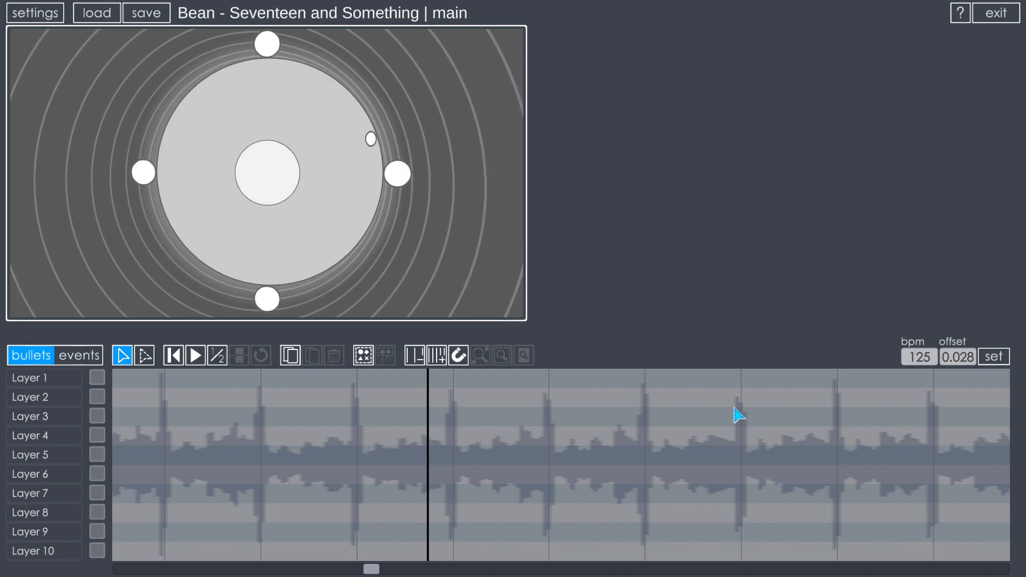
pyautogui.click(956, 359)
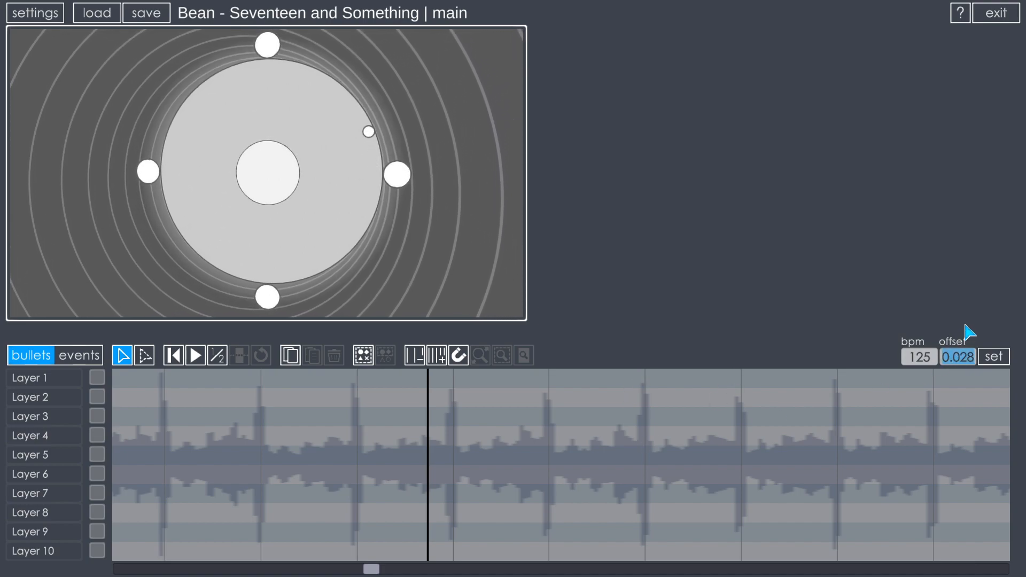
pyautogui.write('0')
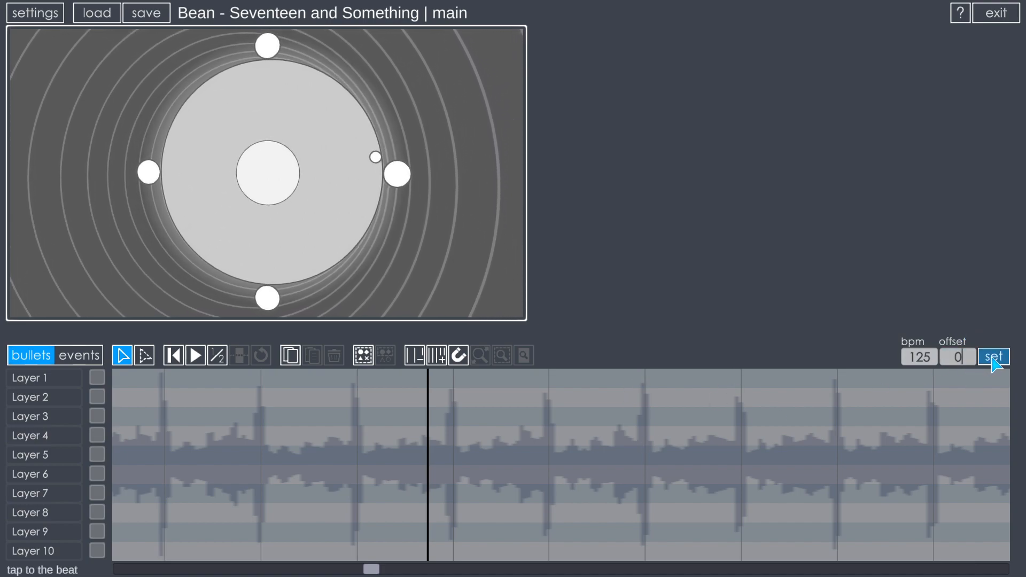
pyautogui.click(994, 359)
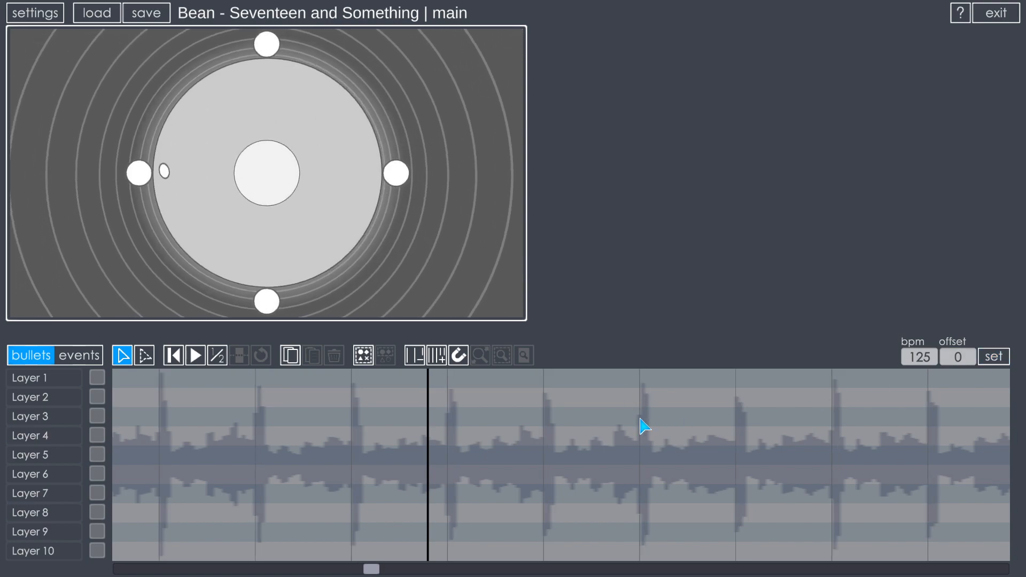
# Step: Play the magnified section twice to check the beat lines against the music
pyautogui.press('space')
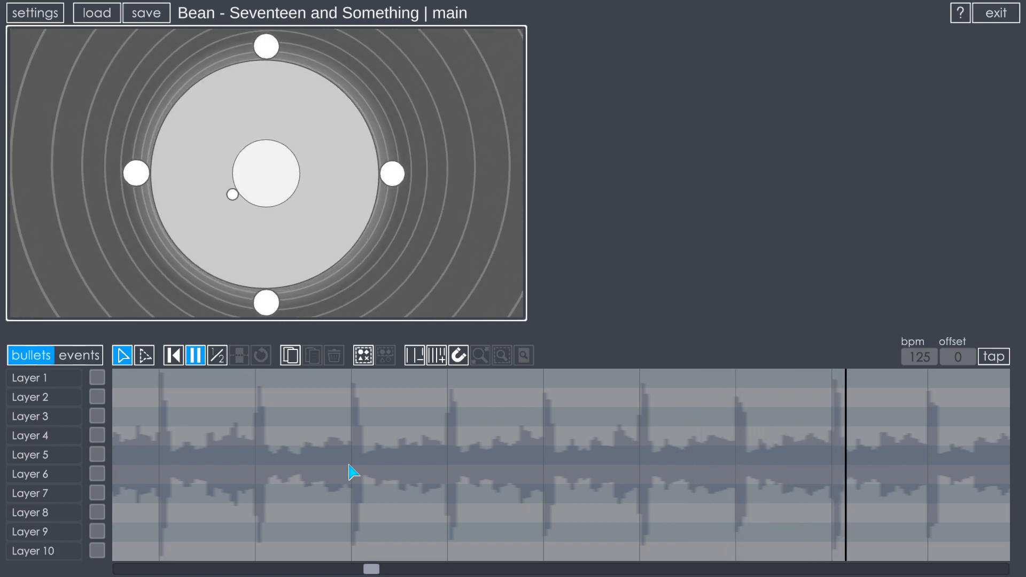
pyautogui.press('space')
pyautogui.click(320, 430)
pyautogui.click(995, 366)
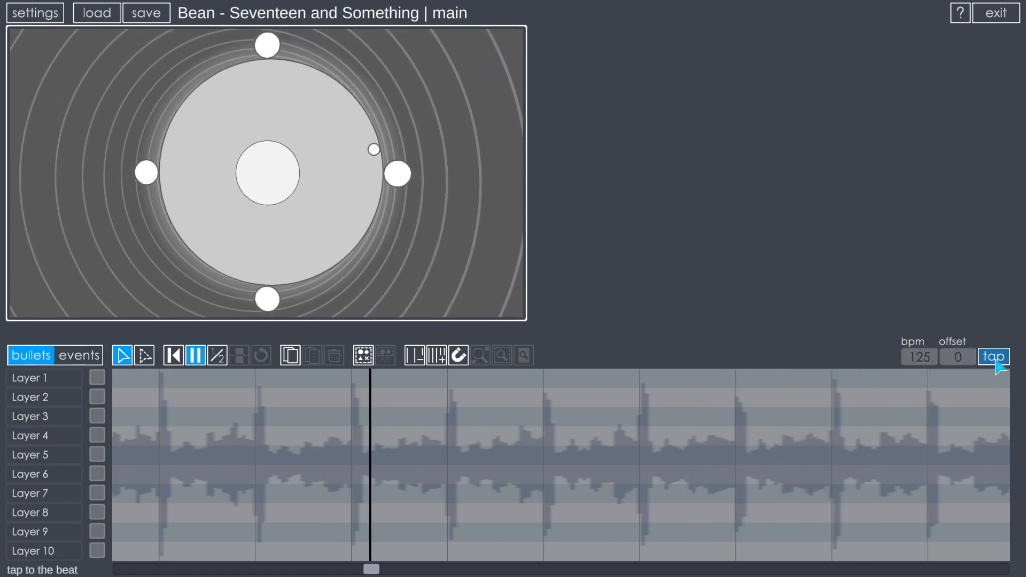
pyautogui.press('space')
# Step: Review the bpm and offset values, reapply them, and examine the beat lines across the wider waveform
pyautogui.click(927, 358)
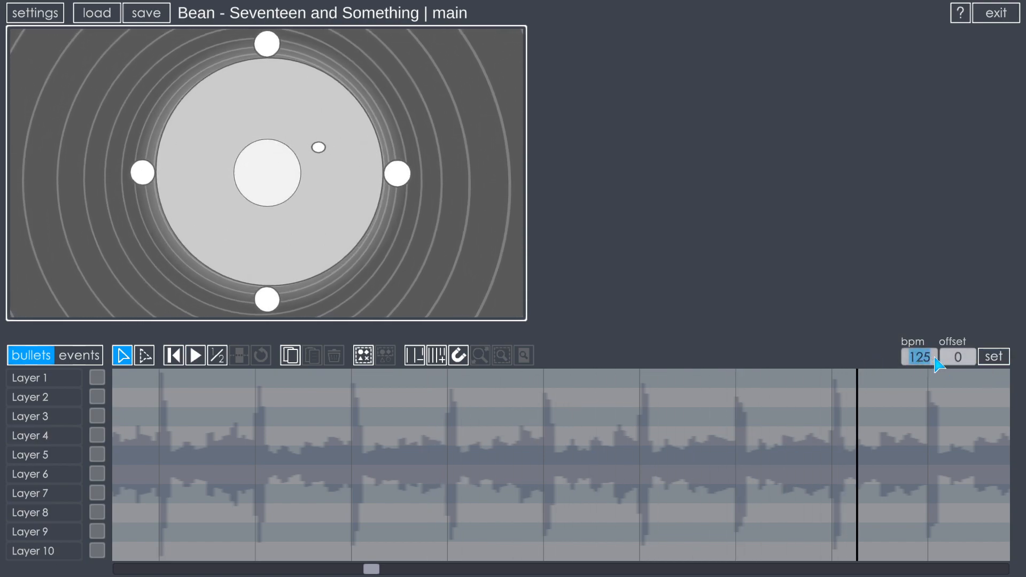
pyautogui.click(954, 358)
pyautogui.click(917, 358)
pyautogui.click(956, 358)
pyautogui.click(993, 357)
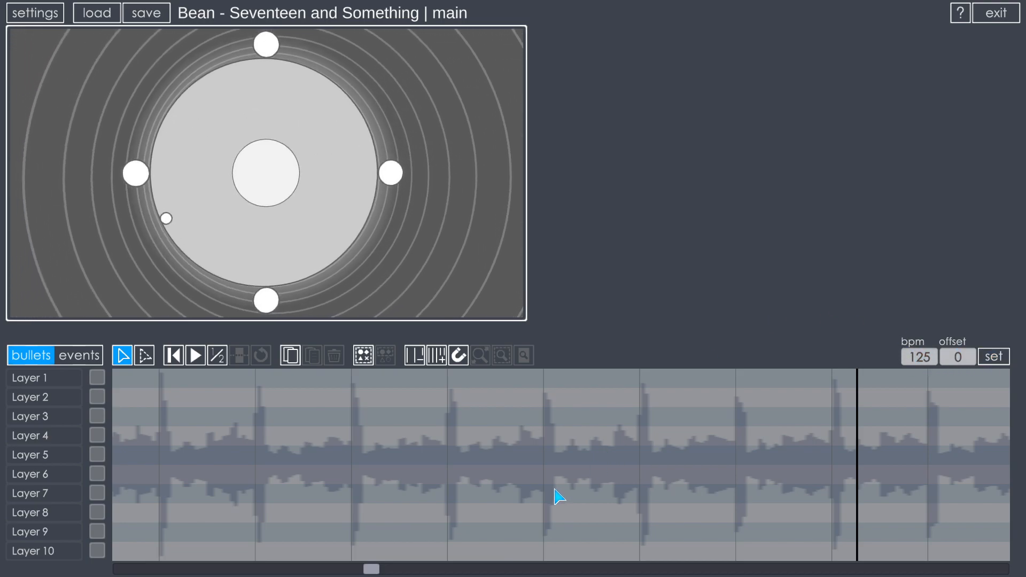
pyautogui.scroll(-10, 556, 492)
pyautogui.scroll(-8, 556, 493)
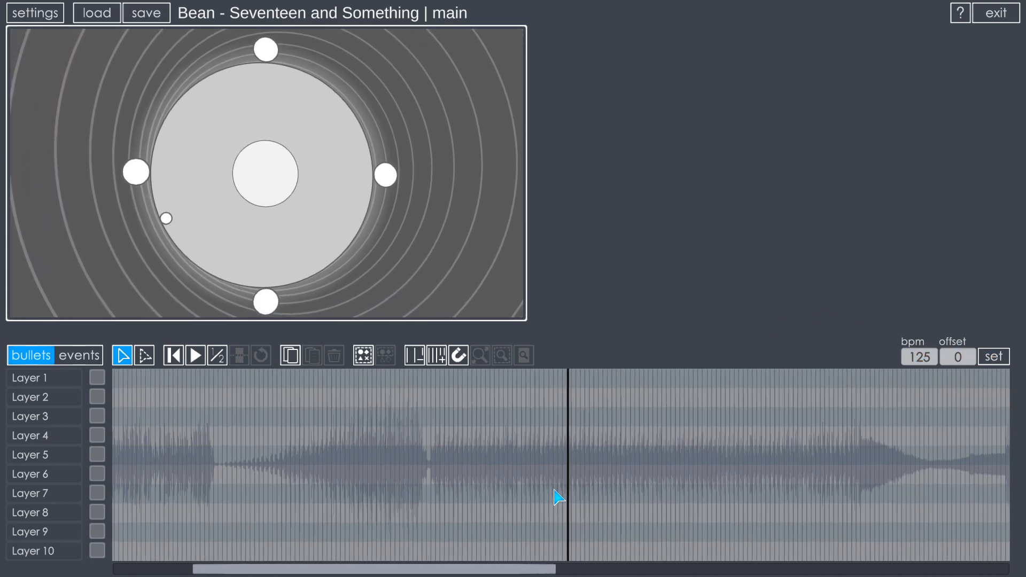
pyautogui.scroll(4, 345, 493)
pyautogui.scroll(5, 411, 499)
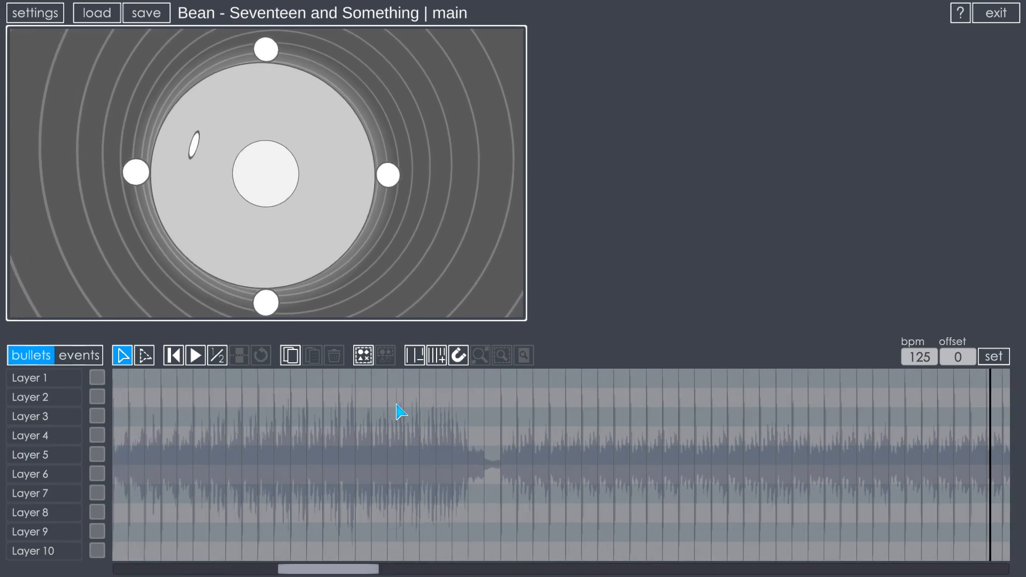
# Step: In the level's gameplay settings, try 0 enemies and set the enemy amount to 8
pyautogui.click(35, 14)
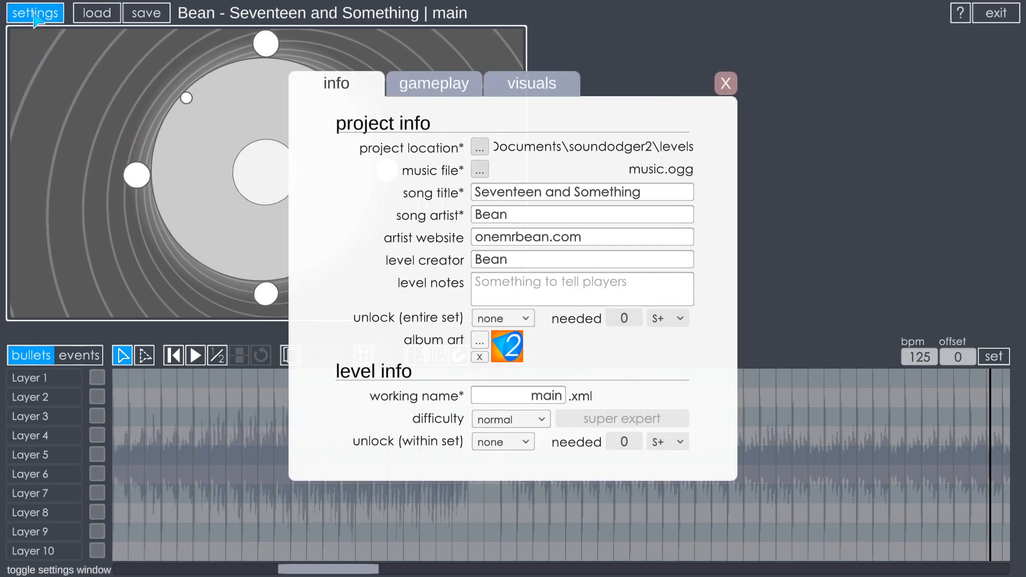
pyautogui.click(432, 88)
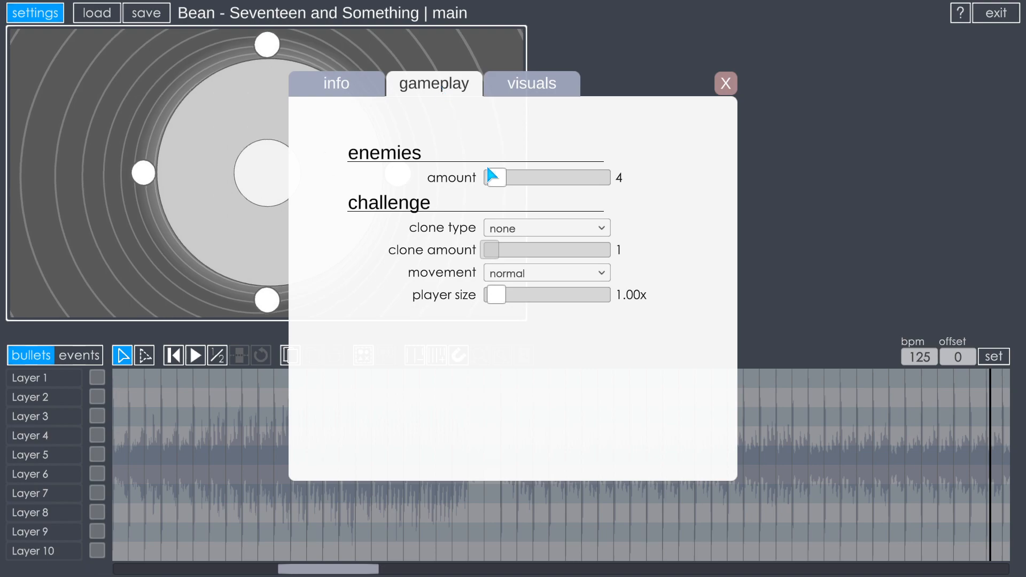
pyautogui.moveTo(496, 181); pyautogui.dragTo(484, 181)
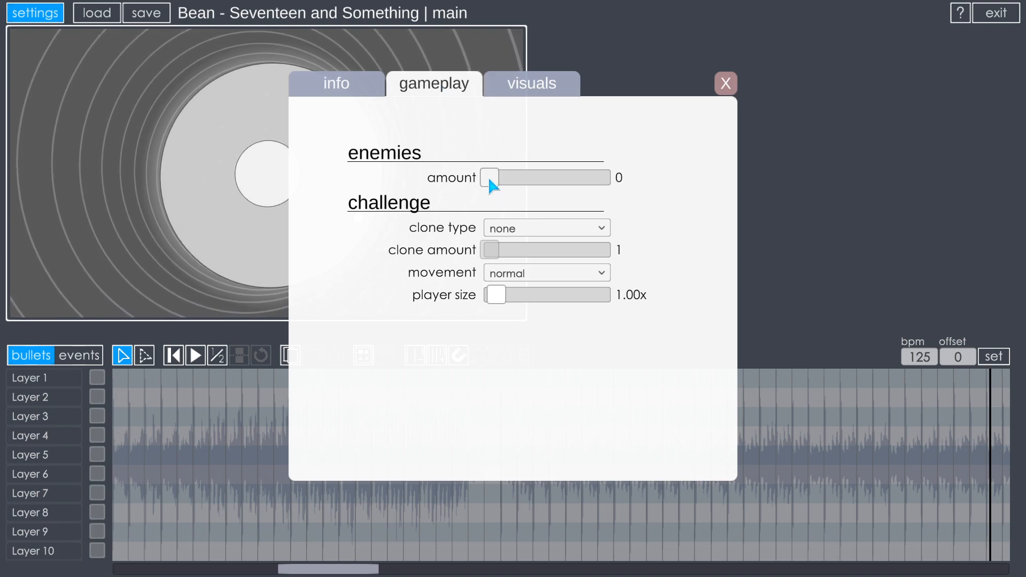
pyautogui.moveTo(489, 180); pyautogui.dragTo(619, 184)
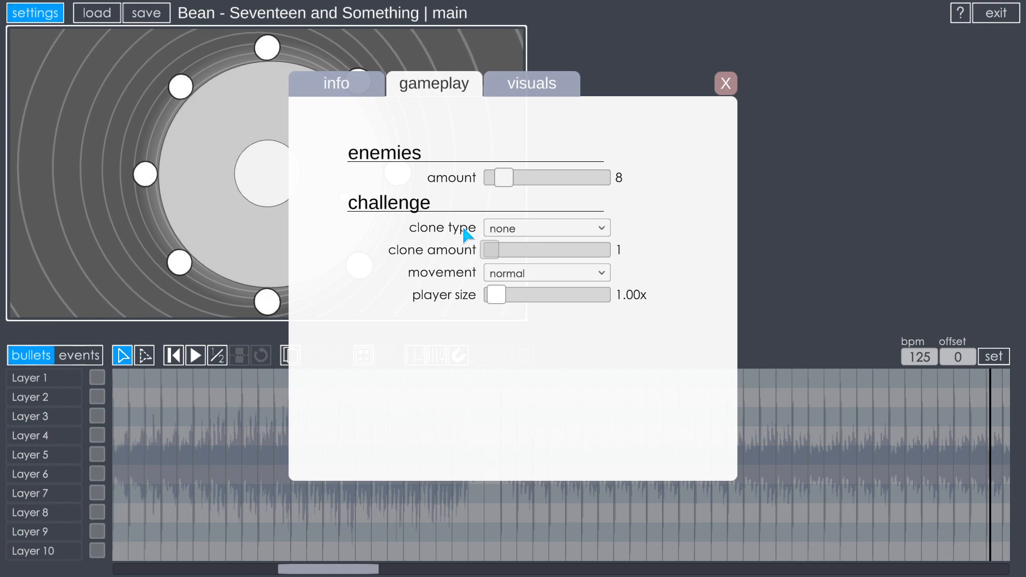
# Step: Try the mirror clone type with 3 clones and return the clone amount to 1
pyautogui.click(545, 235)
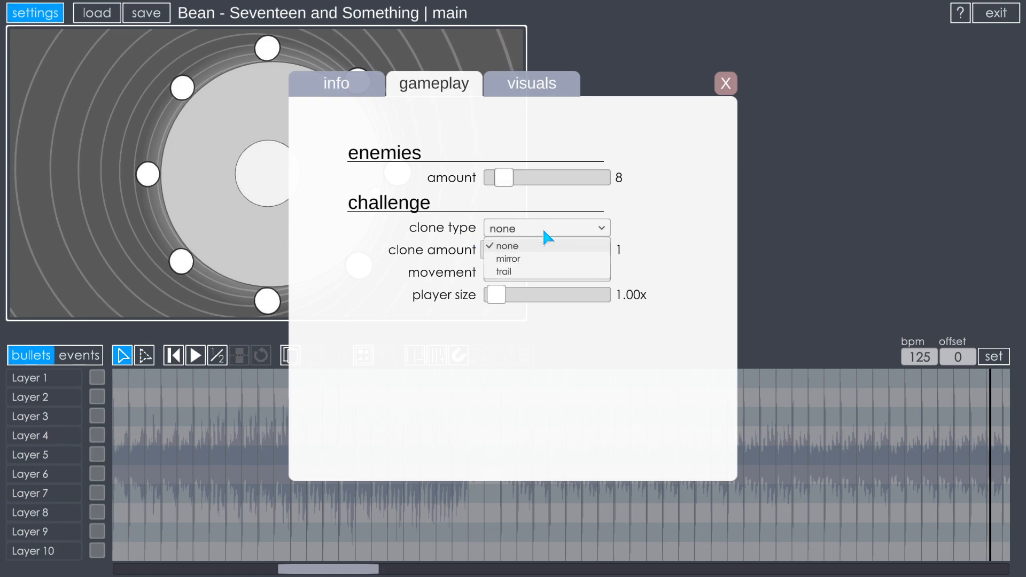
pyautogui.click(517, 259)
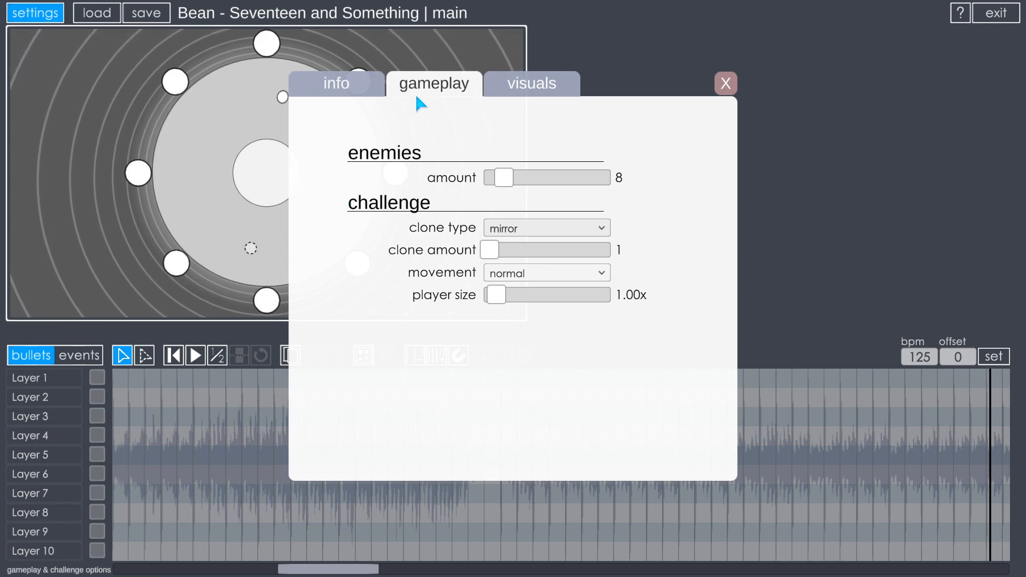
pyautogui.moveTo(491, 249); pyautogui.dragTo(497, 249)
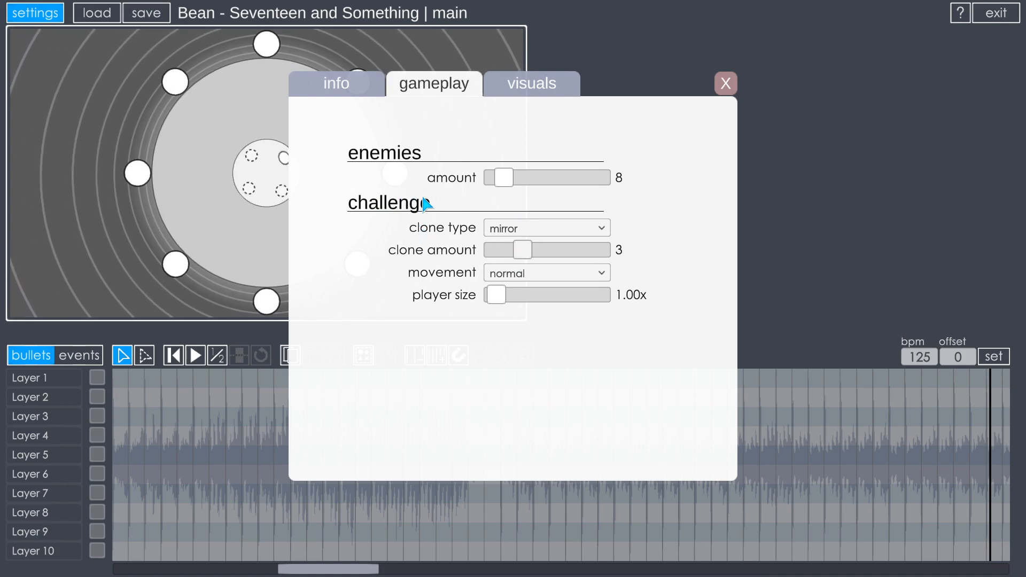
pyautogui.moveTo(526, 262)
pyautogui.mouseDown()
pyautogui.moveTo(618, 255)
pyautogui.moveTo(489, 250)
pyautogui.mouseUp()
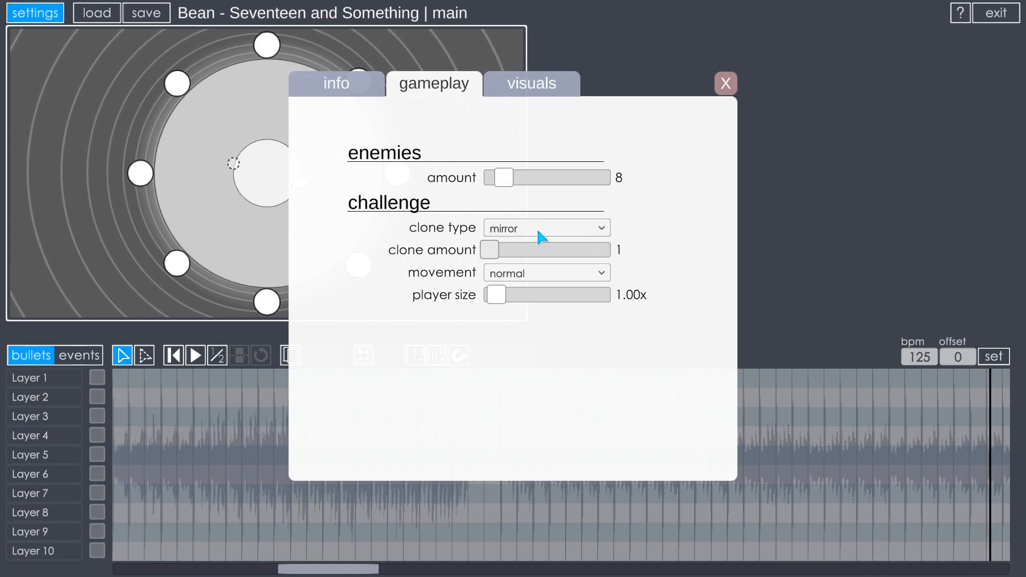
# Step: Set the challenge clone type to trail
pyautogui.click(537, 227)
pyautogui.click(506, 272)
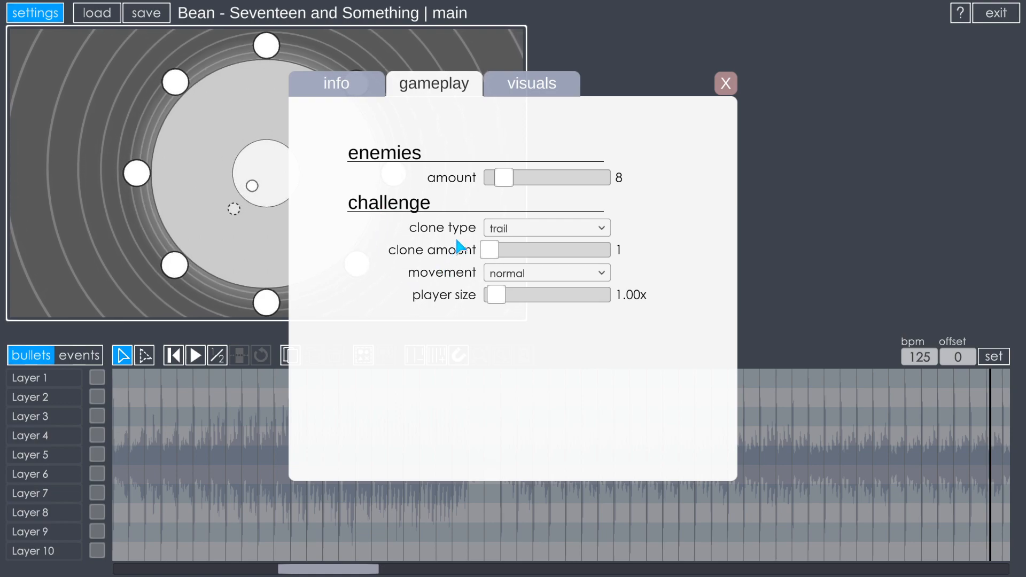
# Step: Set the clone amount to 2 with the trail type and change the clone type to none
pyautogui.moveTo(488, 251); pyautogui.dragTo(506, 250)
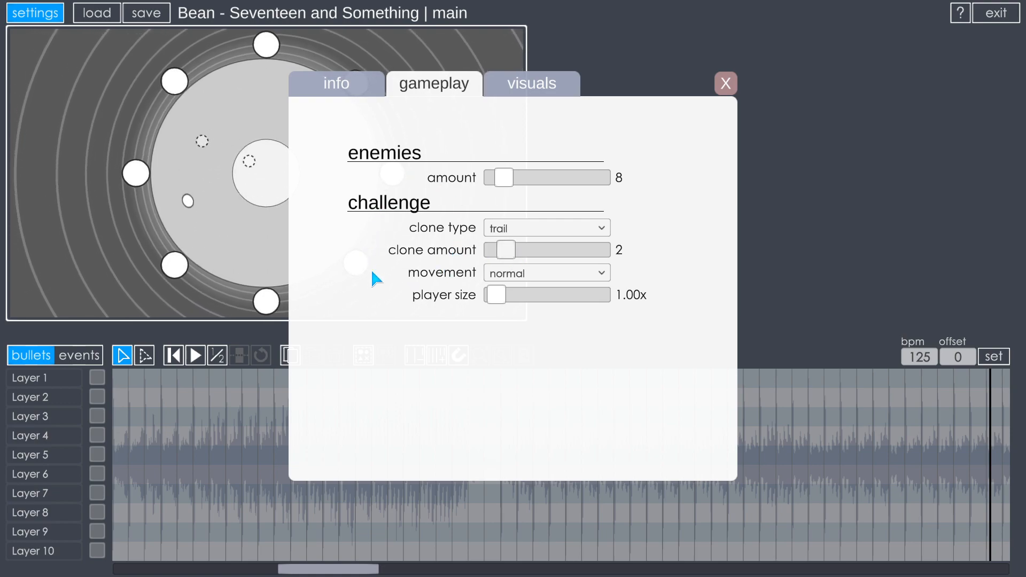
pyautogui.click(514, 231)
pyautogui.click(517, 247)
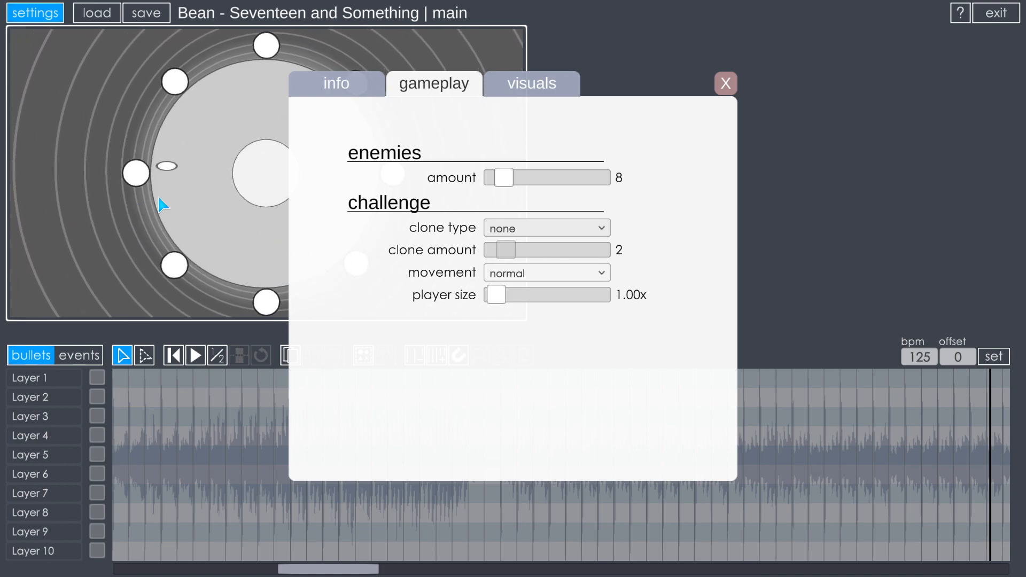
# Step: Try the wrap, hori and vert movement types for the player
pyautogui.click(533, 273)
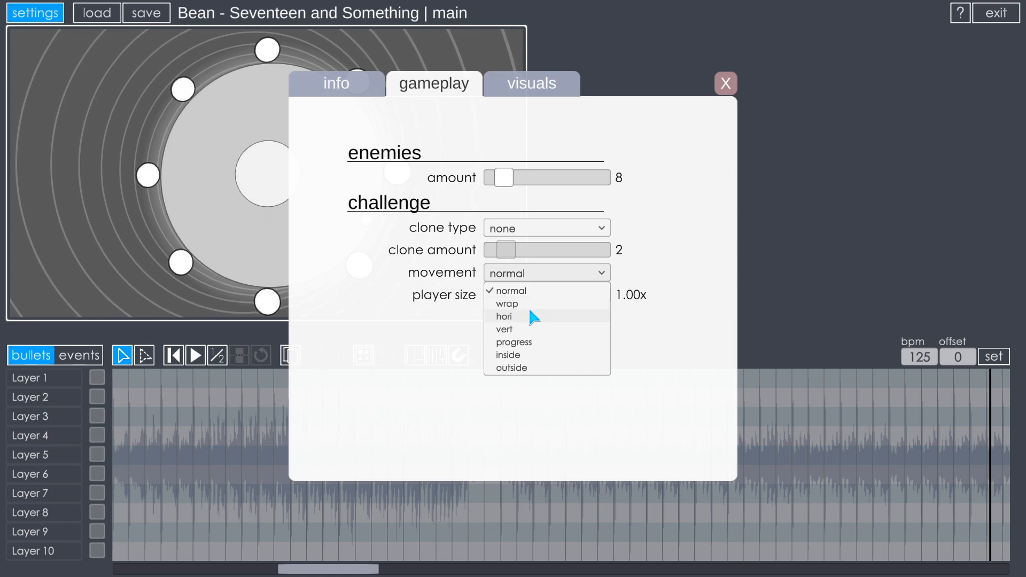
pyautogui.click(528, 304)
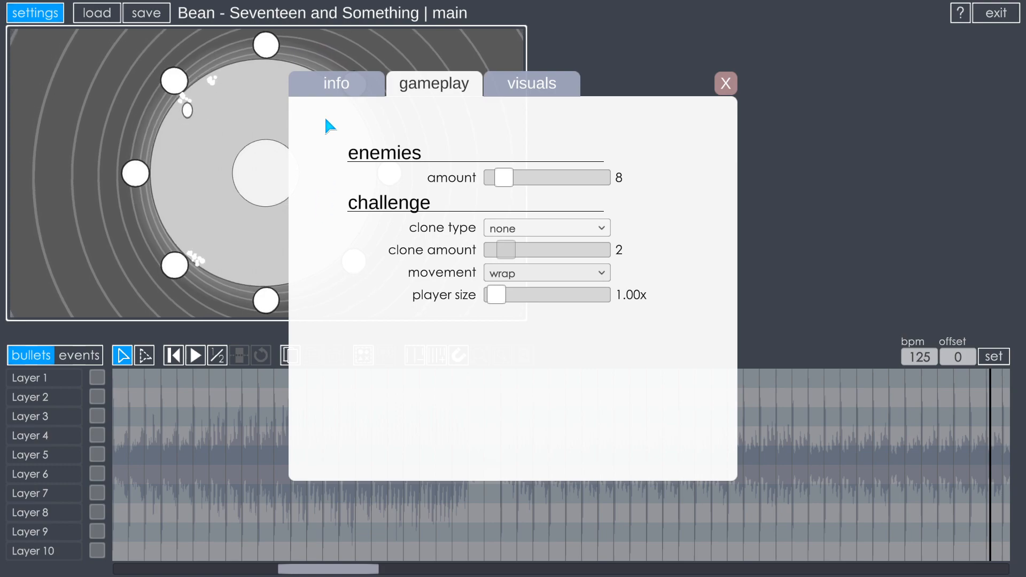
pyautogui.click(513, 273)
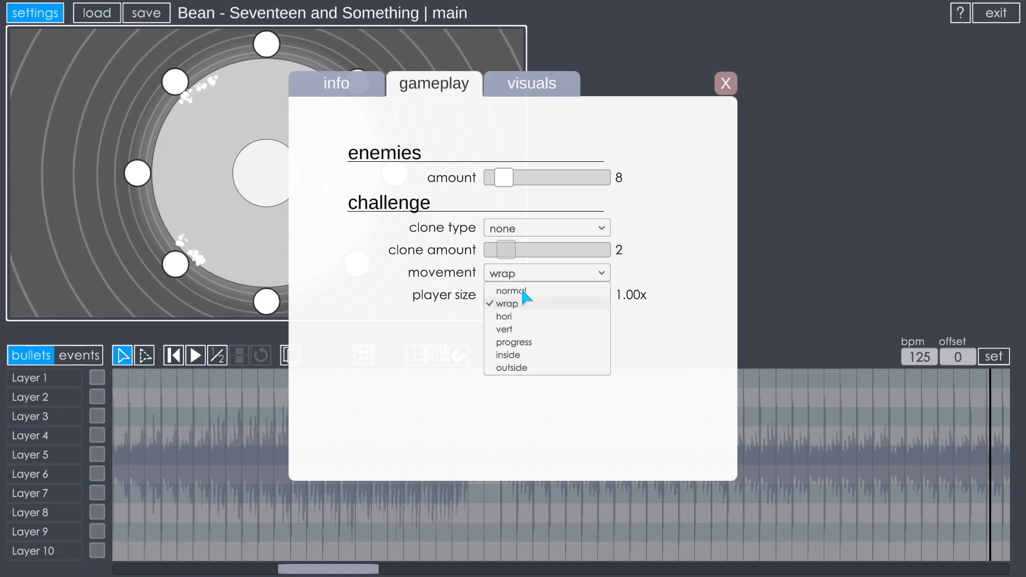
pyautogui.click(526, 317)
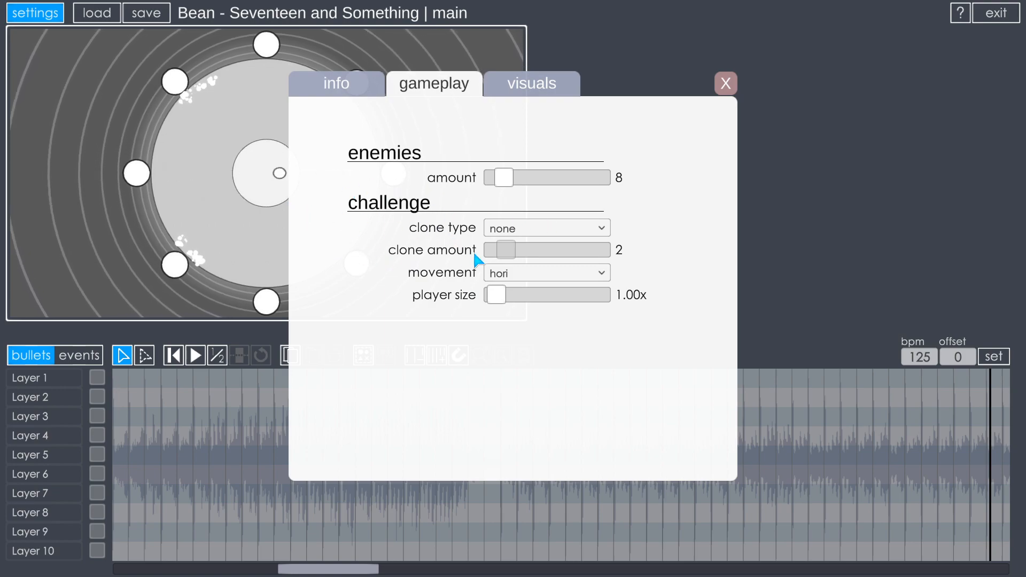
pyautogui.click(505, 273)
pyautogui.click(500, 327)
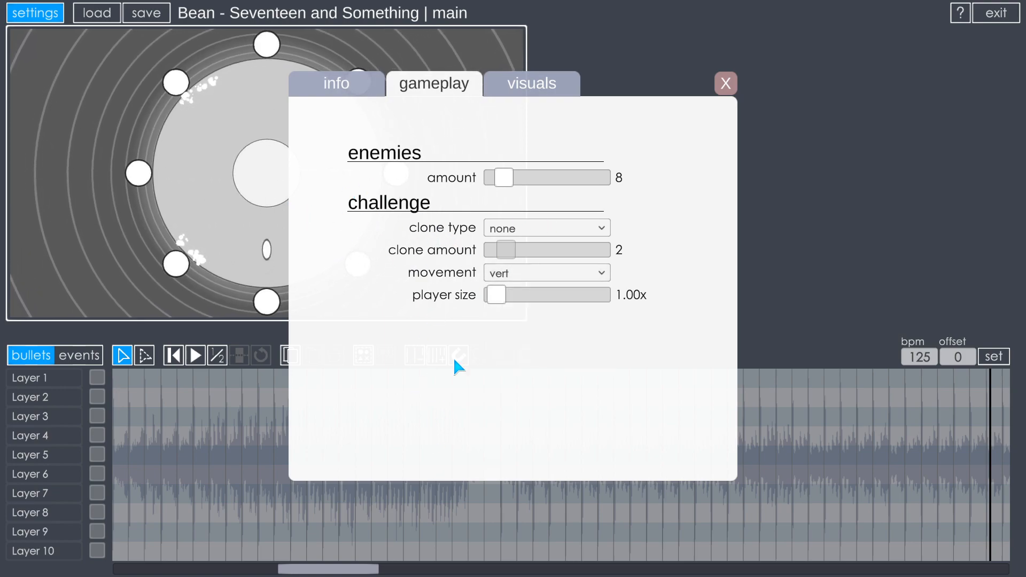
# Step: Try the progress movement type and preview it at several points of the song, playing a short stretch late in the track
pyautogui.click(514, 279)
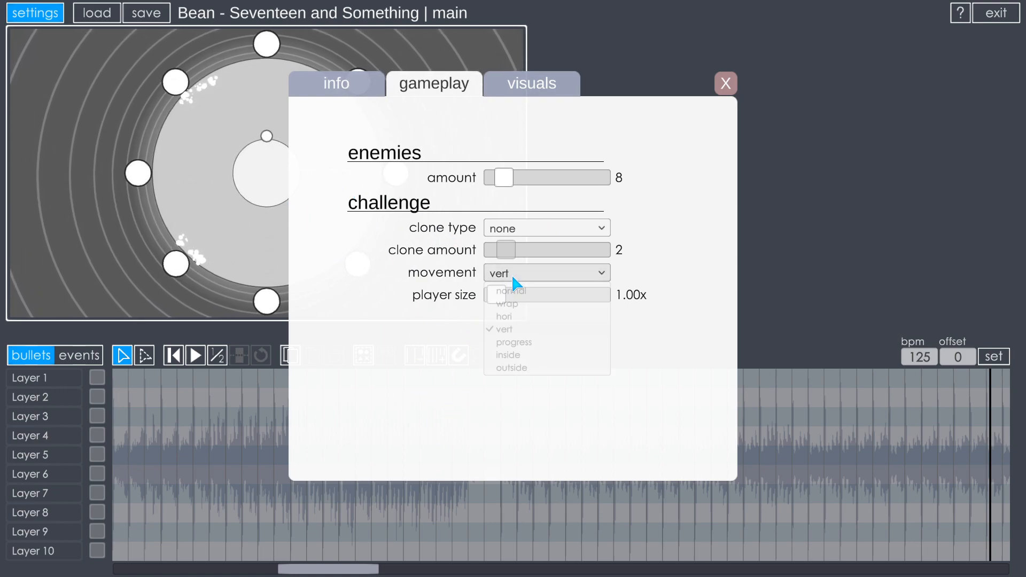
pyautogui.click(527, 340)
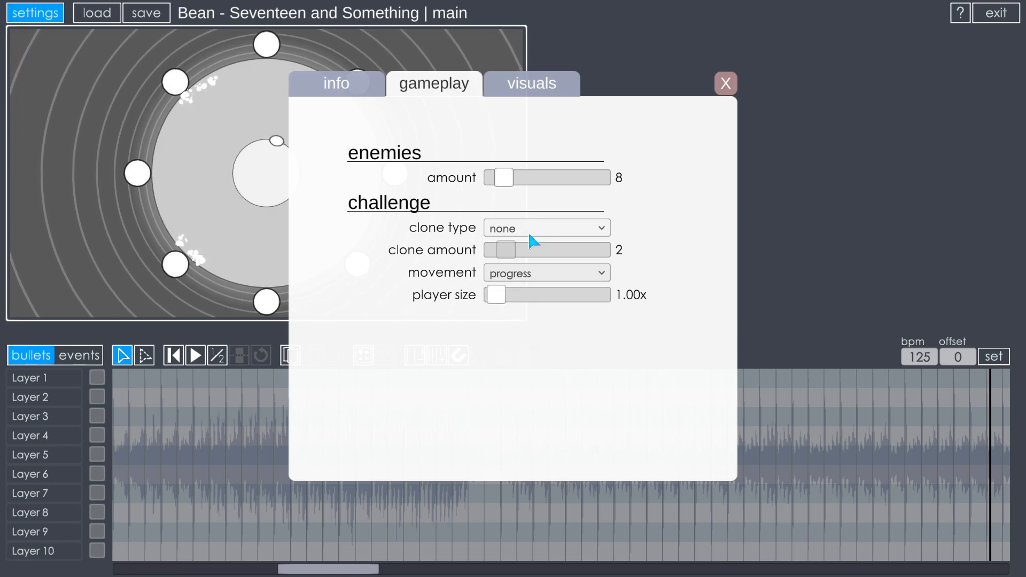
pyautogui.click(725, 88)
pyautogui.scroll(-5, 360, 426)
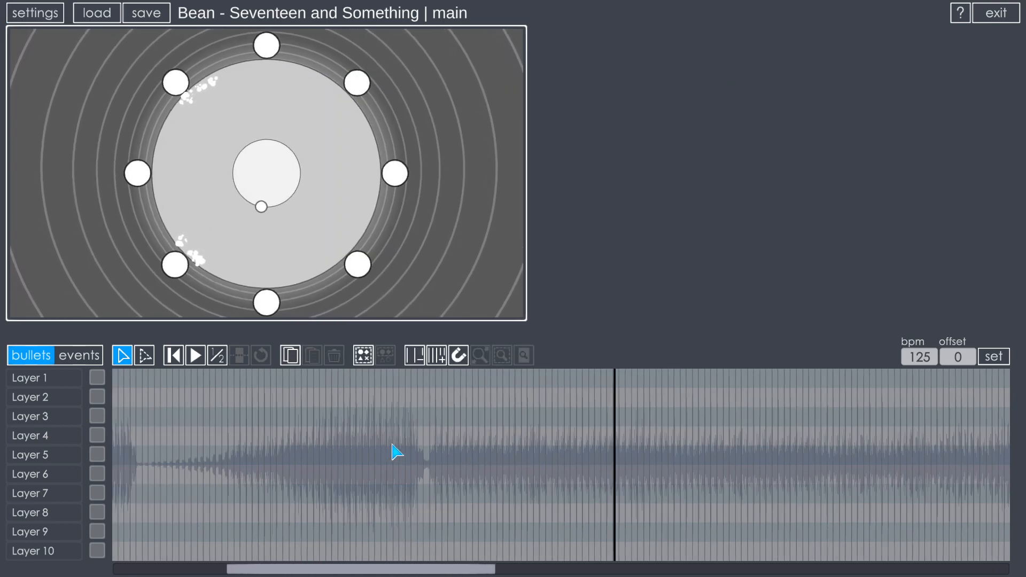
pyautogui.click(168, 454)
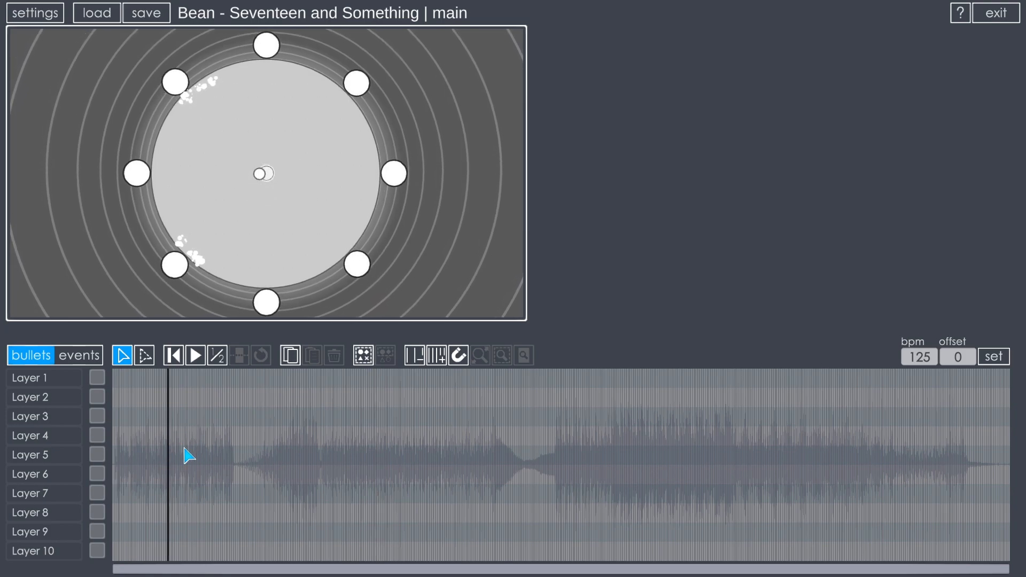
pyautogui.click(546, 490)
pyautogui.click(804, 464)
pyautogui.press('space')
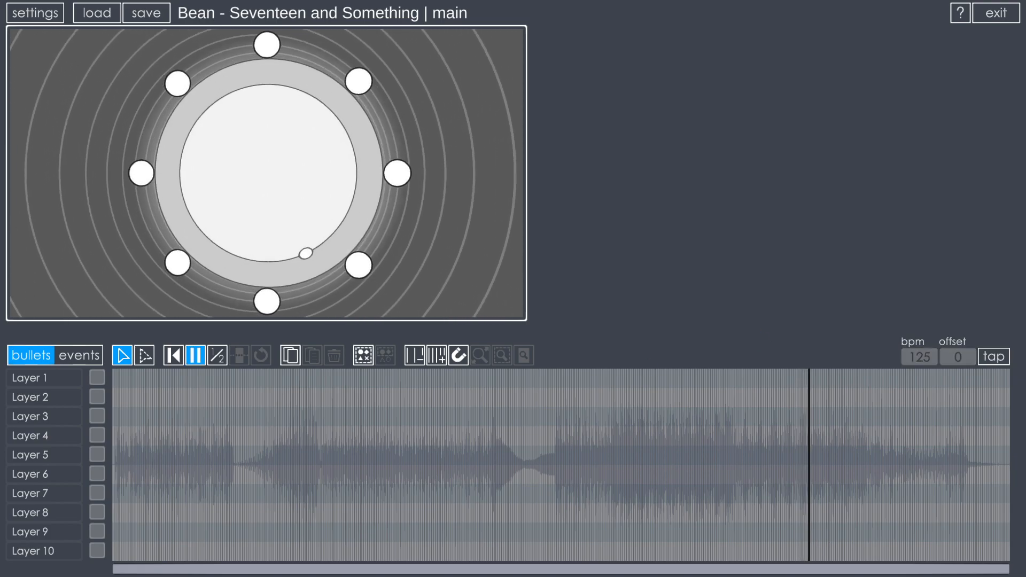
pyautogui.press('space')
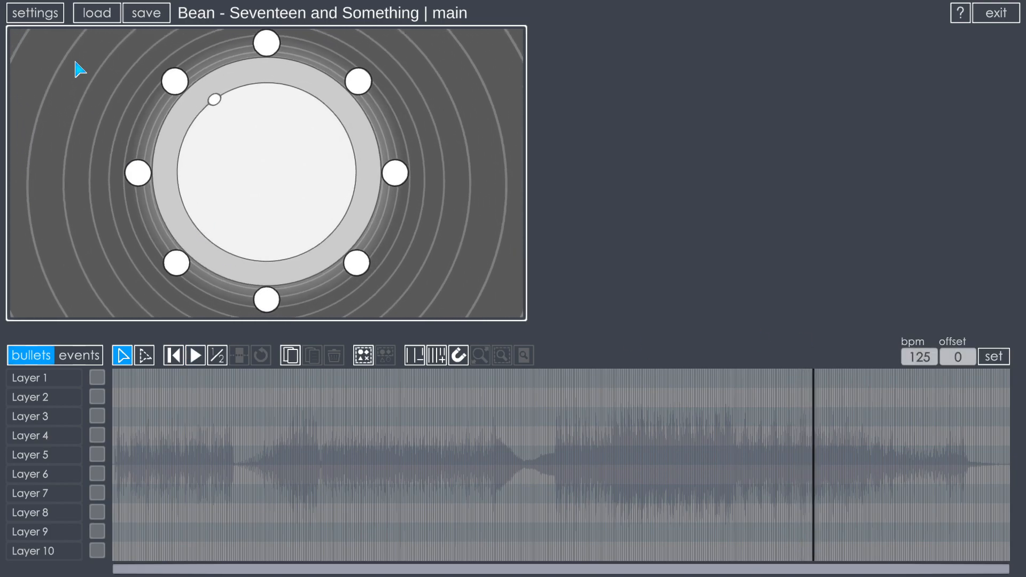
pyautogui.click(58, 19)
pyautogui.click(424, 85)
pyautogui.click(521, 272)
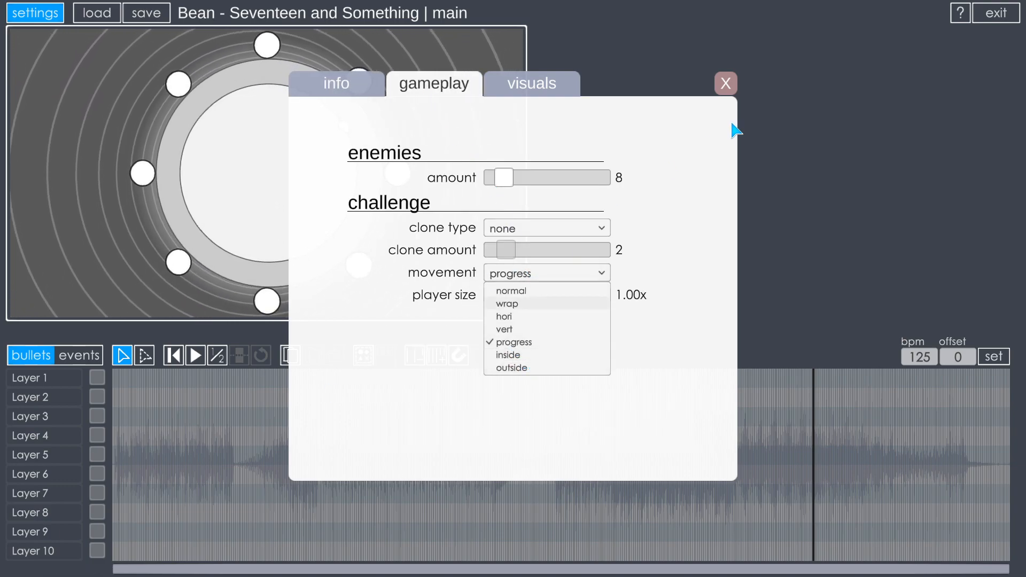
pyautogui.click(668, 159)
pyautogui.click(725, 83)
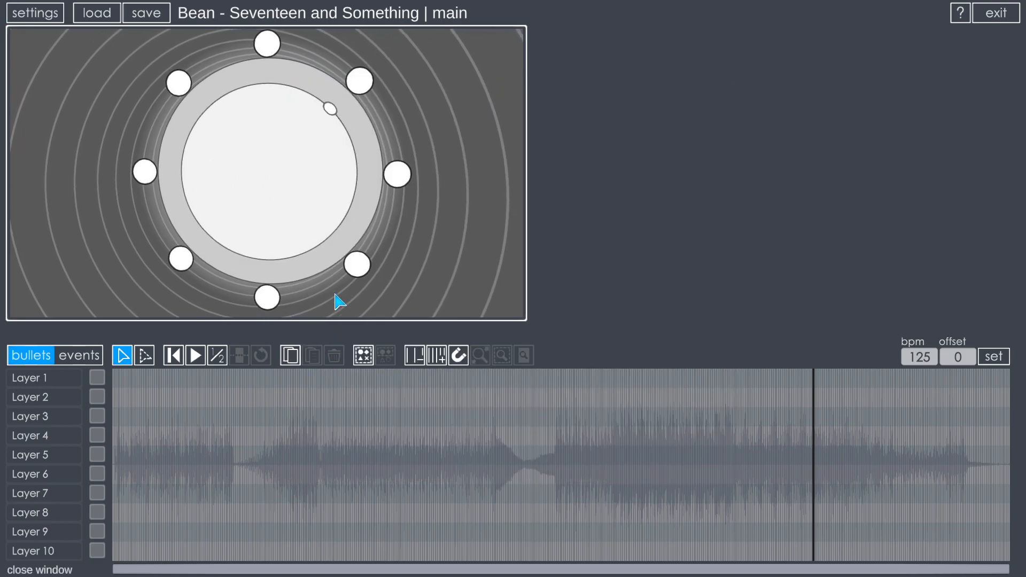
# Step: Try the inside movement type and preview it at early and late points of the song
pyautogui.click(50, 15)
pyautogui.click(434, 83)
pyautogui.click(549, 273)
pyautogui.click(512, 355)
pyautogui.click(725, 84)
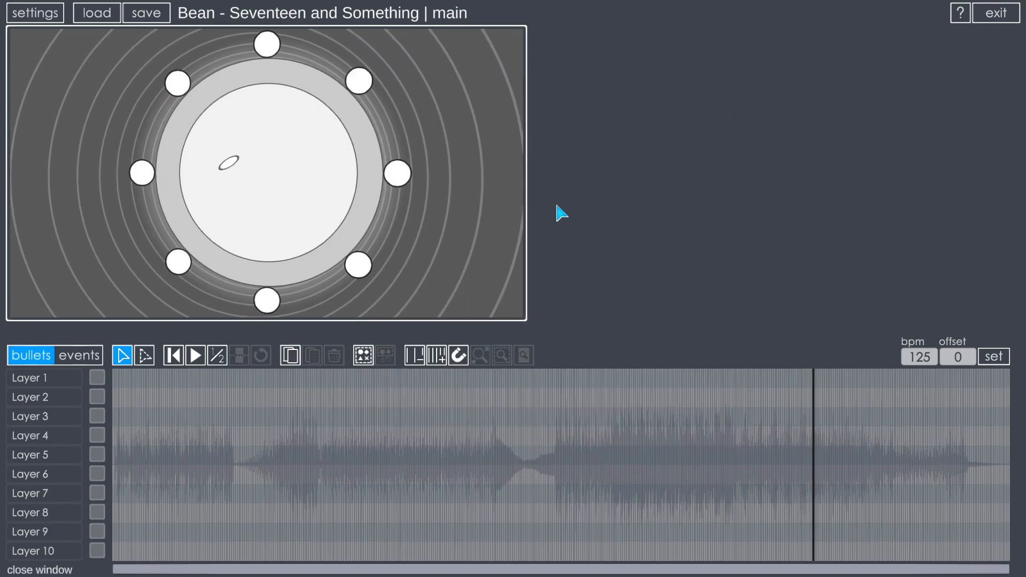
pyautogui.click(212, 448)
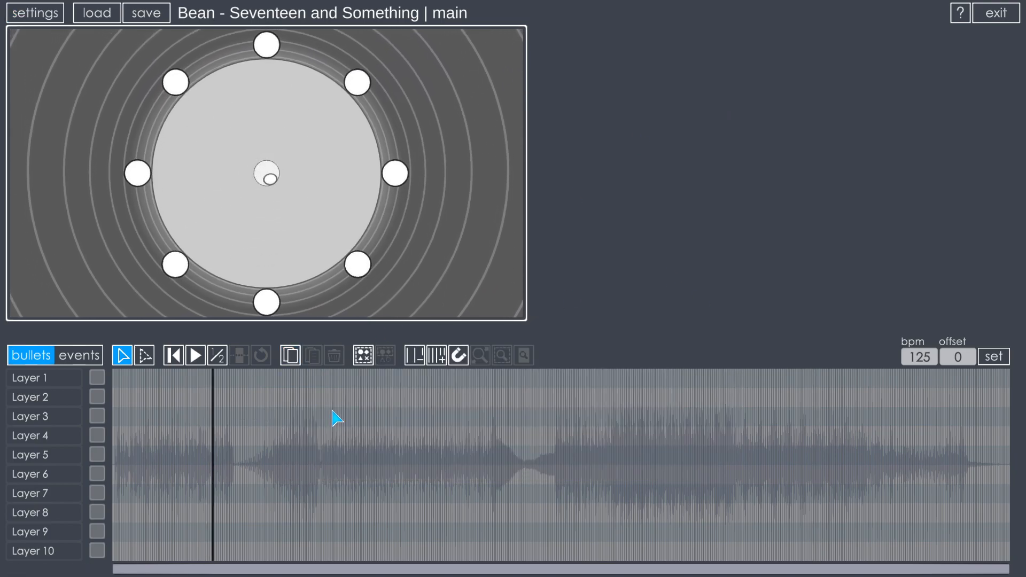
pyautogui.click(184, 463)
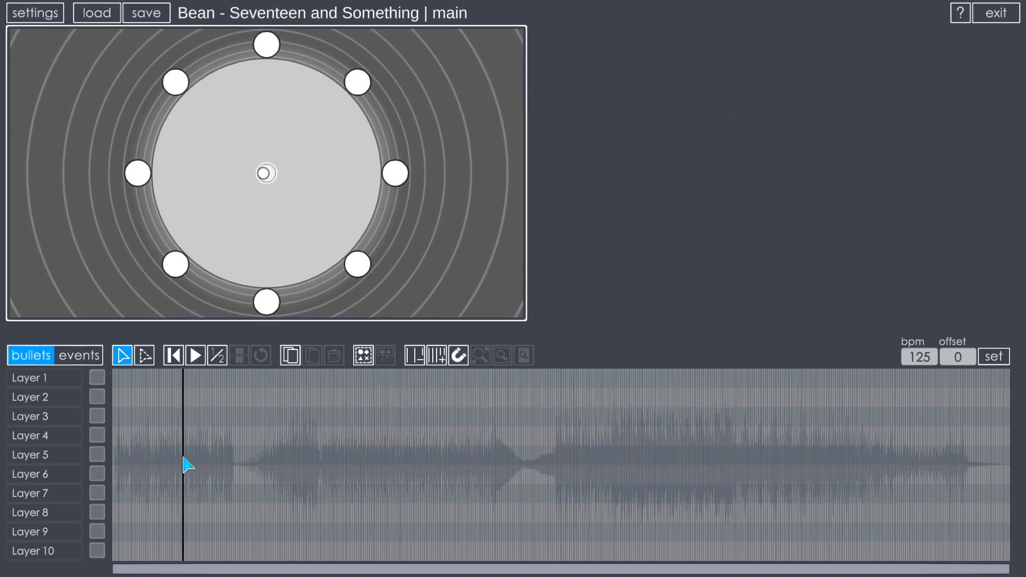
pyautogui.click(676, 481)
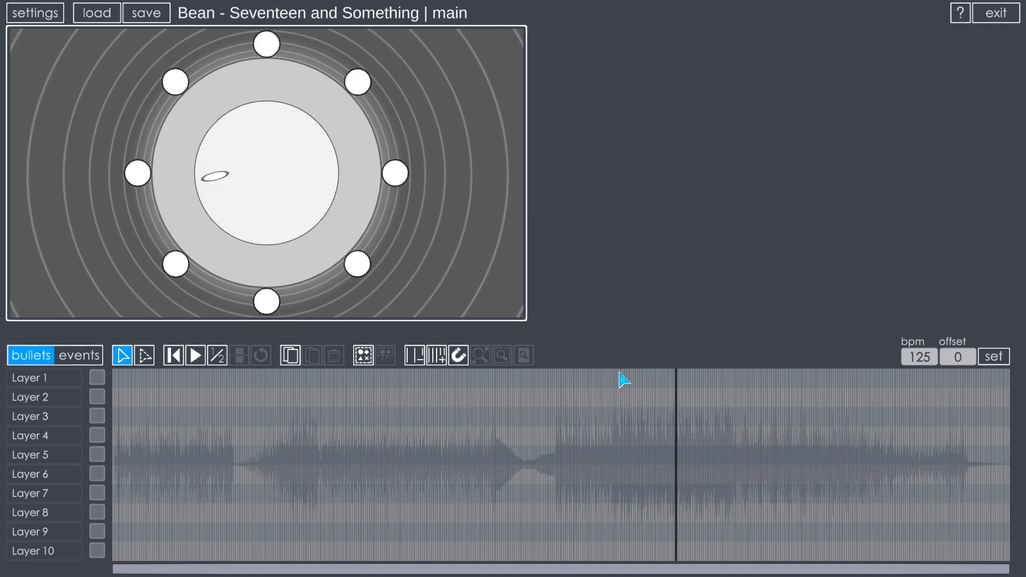
# Step: Try the outside movement type and preview it near the end of the song
pyautogui.click(35, 12)
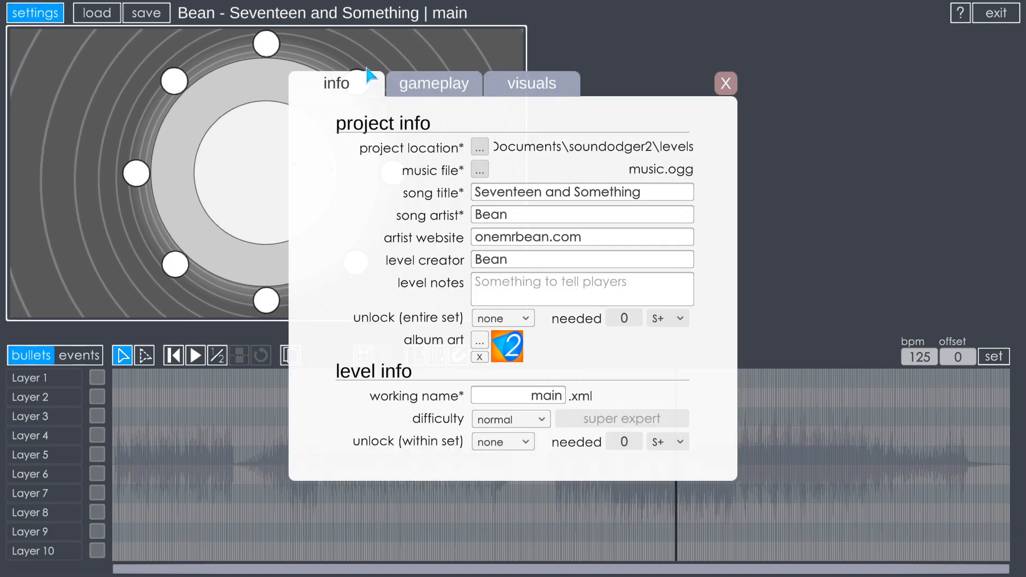
pyautogui.click(458, 86)
pyautogui.click(545, 273)
pyautogui.click(513, 367)
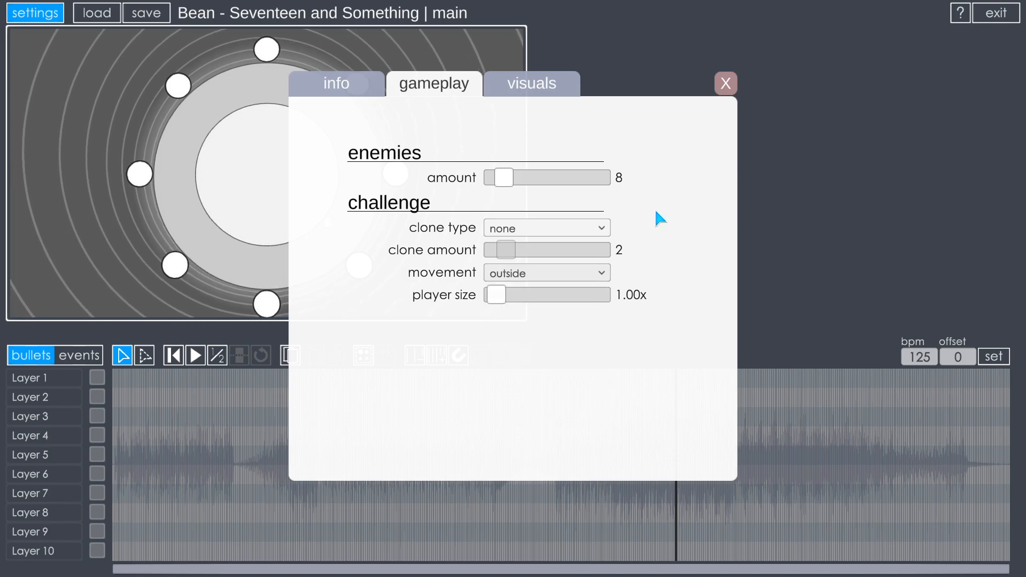
pyautogui.click(726, 84)
pyautogui.click(924, 439)
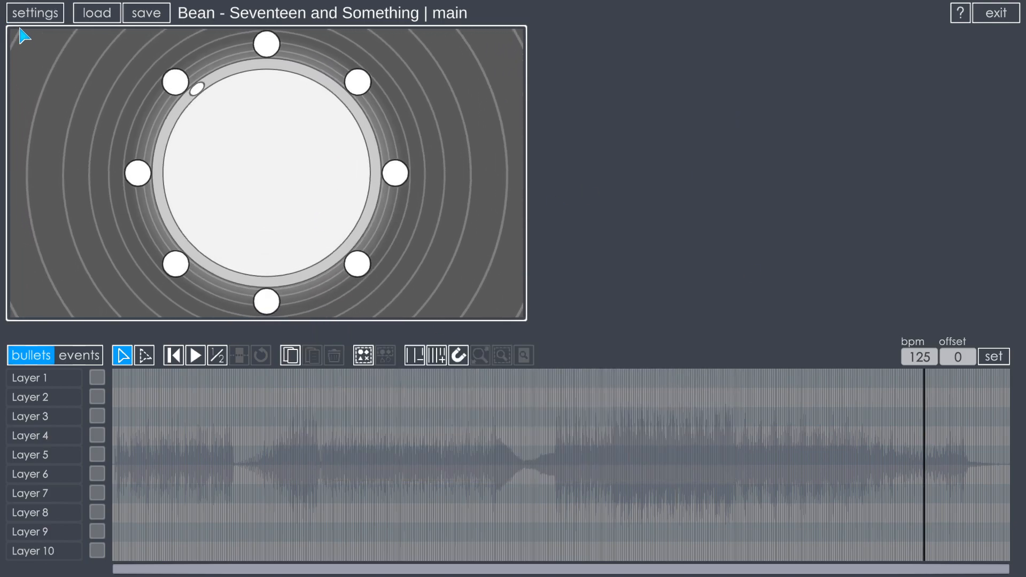
# Step: Return the movement type to normal in the level's gameplay settings
pyautogui.click(29, 14)
pyautogui.click(430, 85)
pyautogui.click(529, 274)
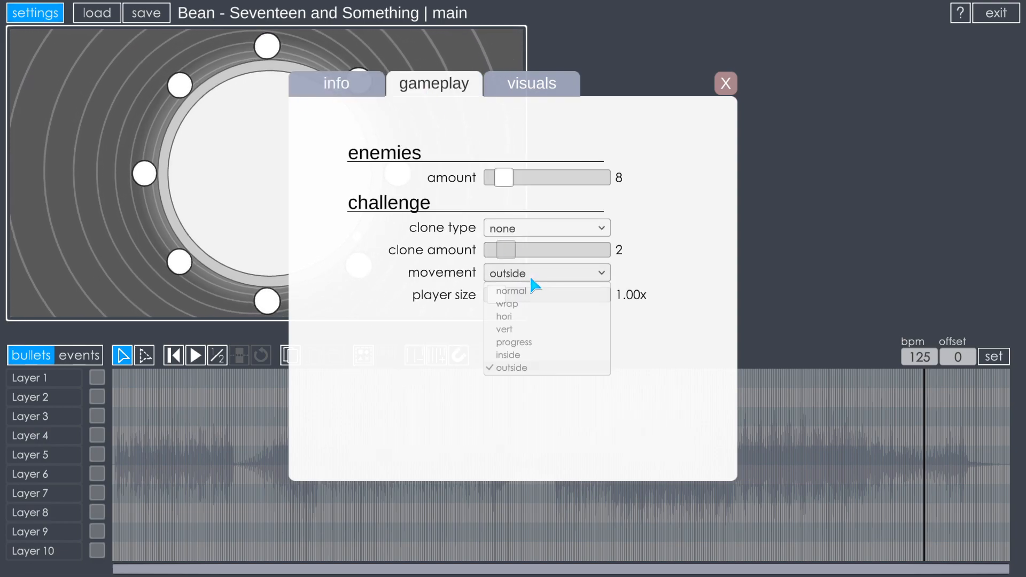
pyautogui.click(533, 287)
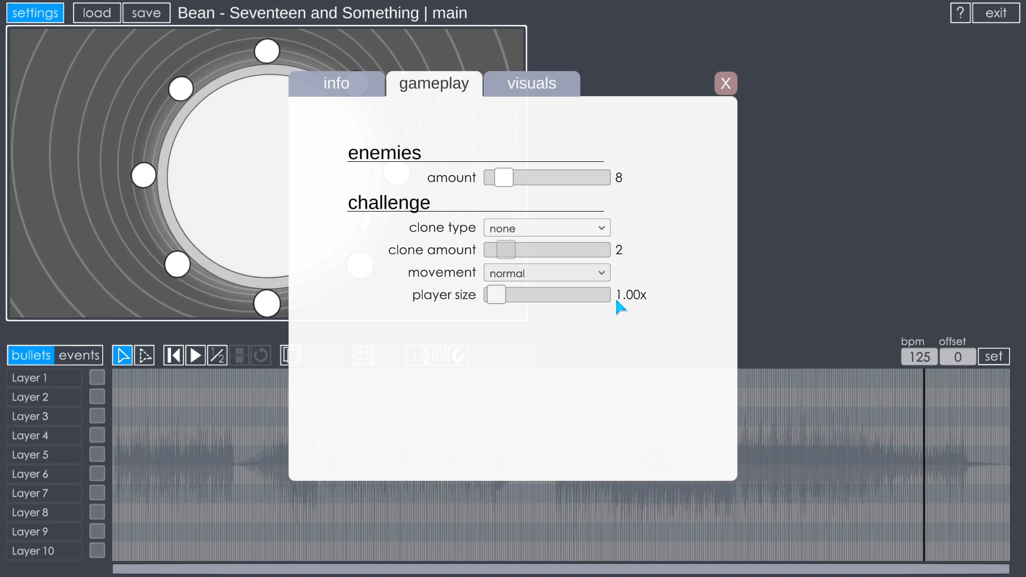
# Step: Try a player size of 12.75x and return it to 1.00x
pyautogui.moveTo(495, 297); pyautogui.dragTo(669, 287)
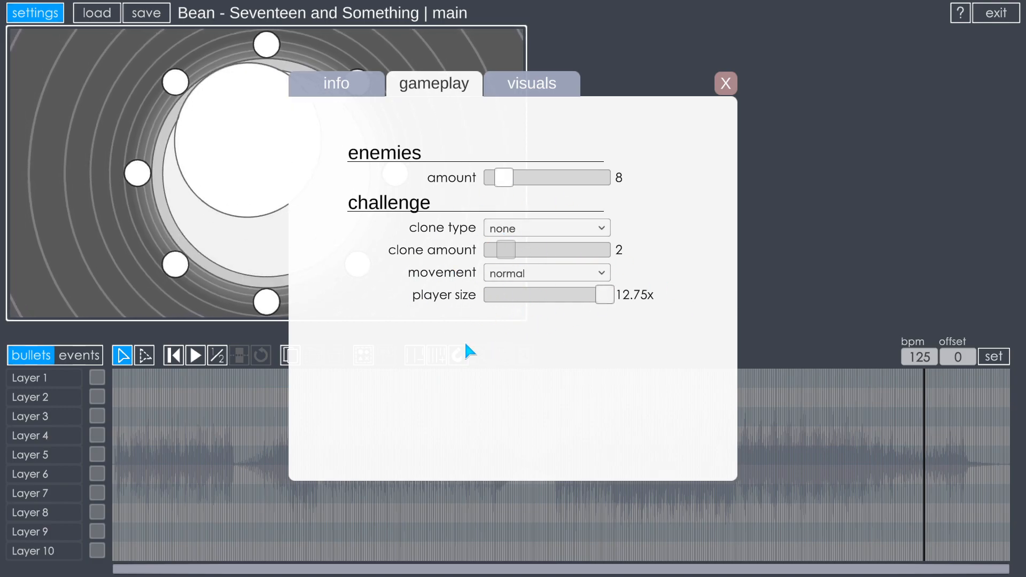
pyautogui.moveTo(606, 300); pyautogui.dragTo(494, 298)
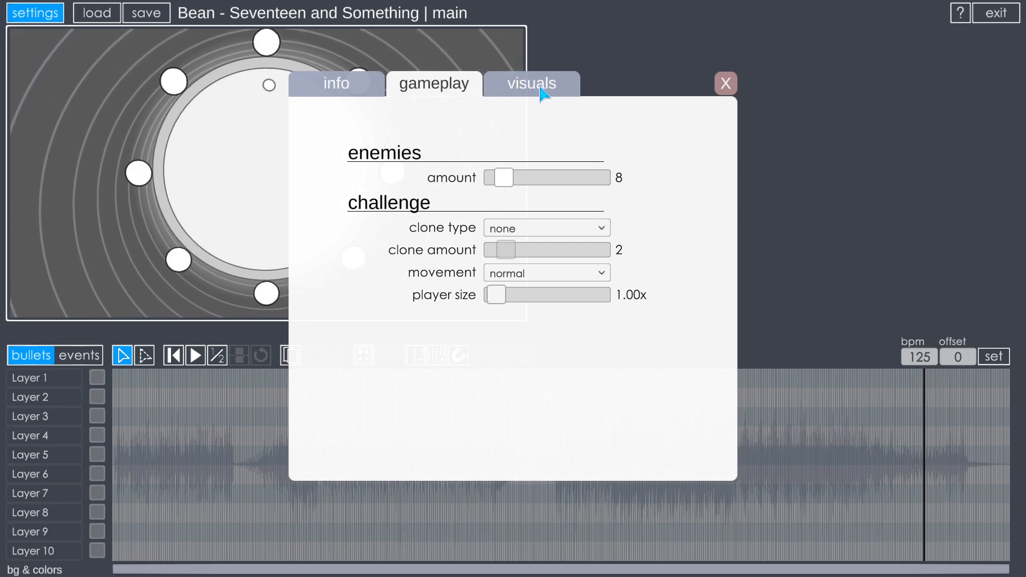
# Step: In the level's visual settings, try the tess, trees, clouds and echo backgrounds
pyautogui.click(550, 95)
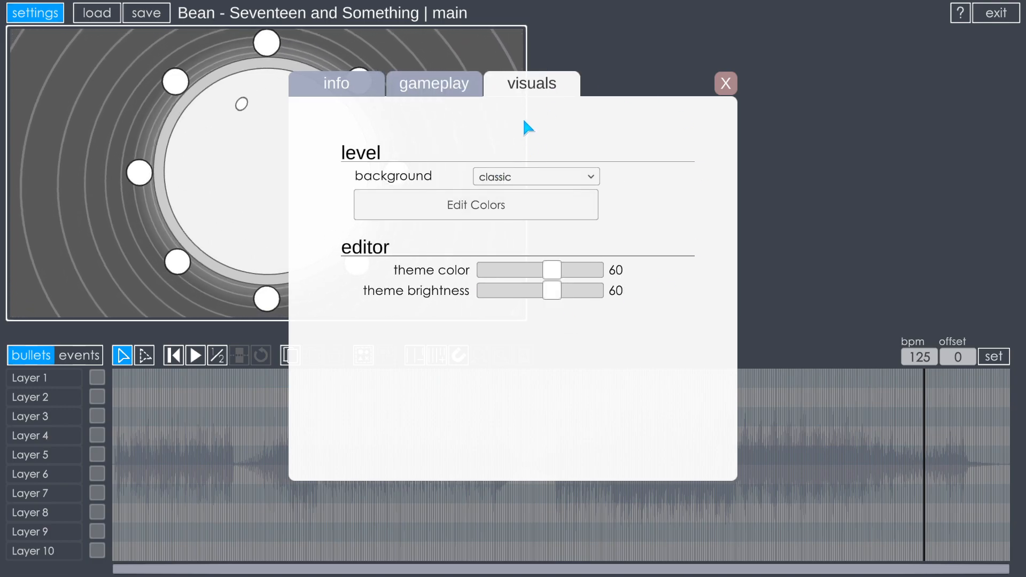
pyautogui.click(525, 175)
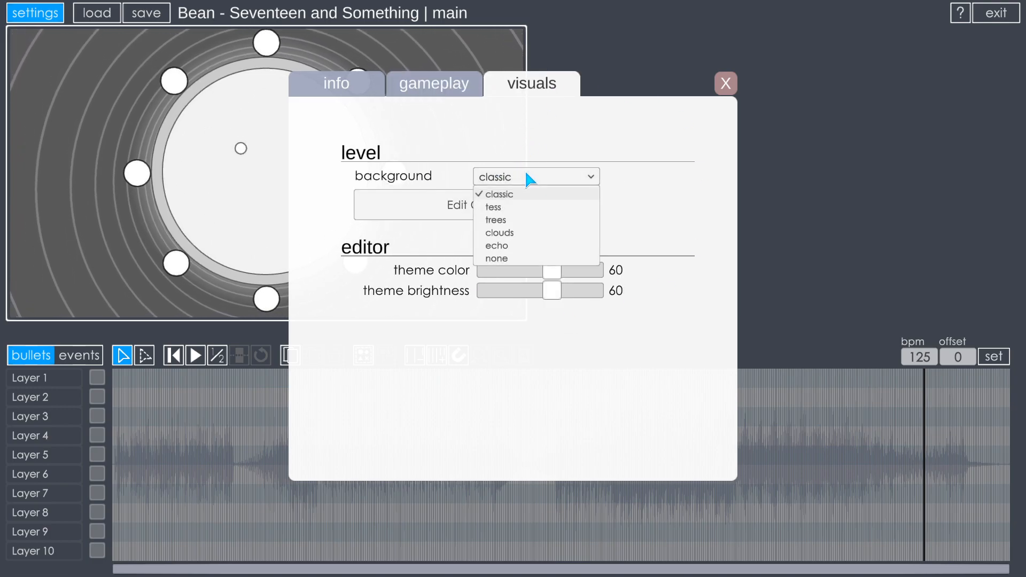
pyautogui.click(494, 207)
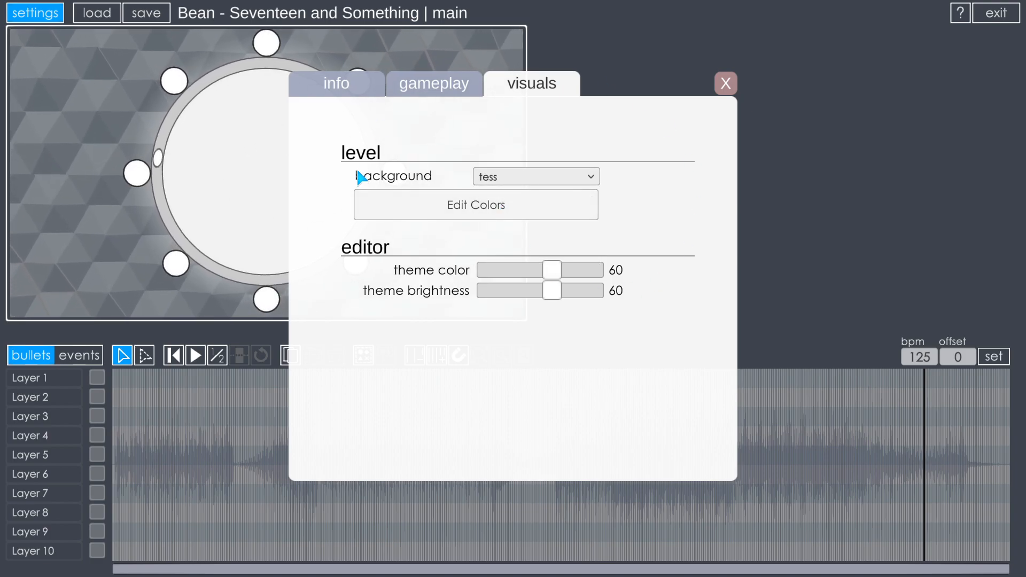
pyautogui.click(534, 176)
pyautogui.click(509, 218)
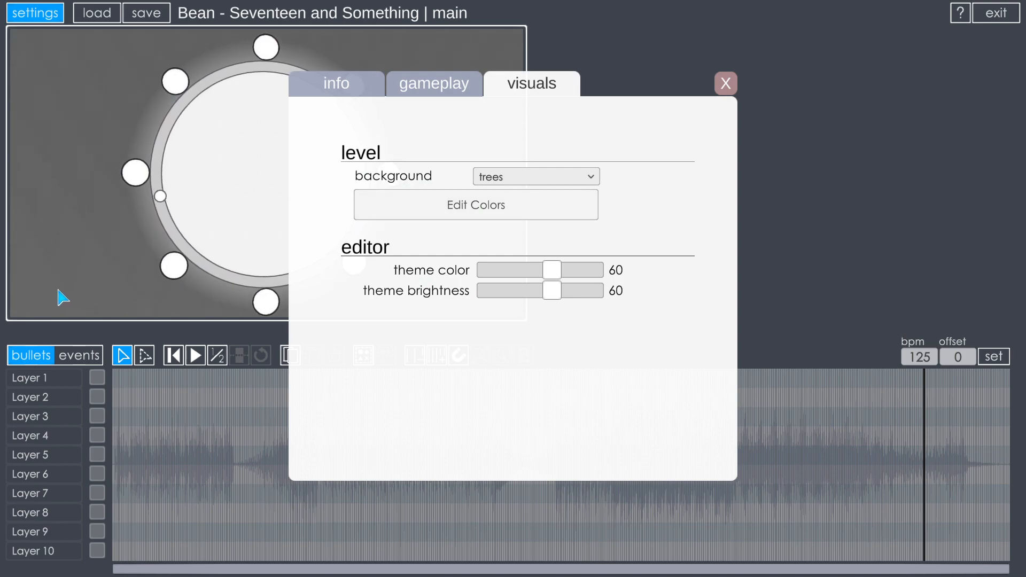
pyautogui.click(527, 176)
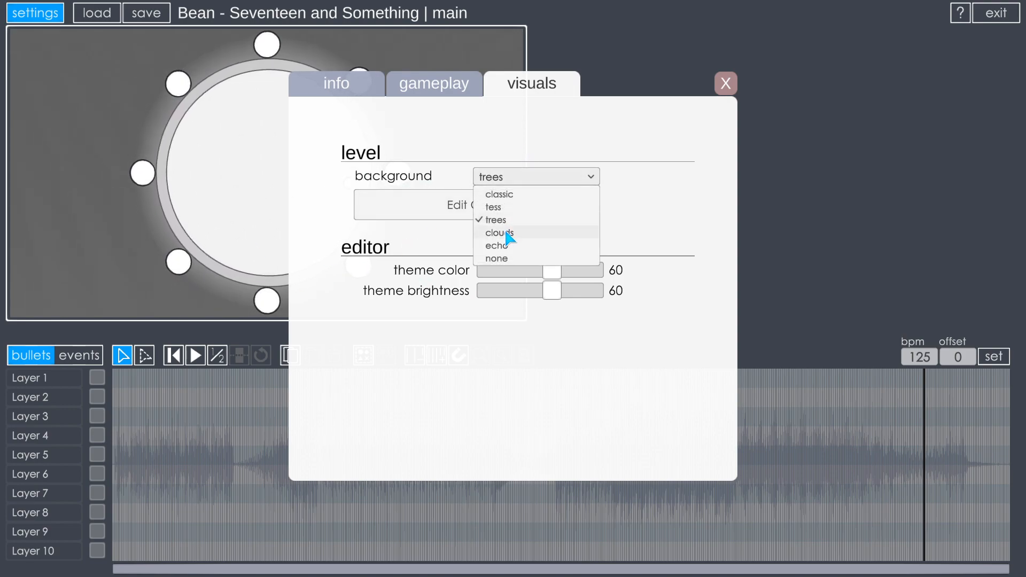
pyautogui.click(505, 231)
pyautogui.click(521, 181)
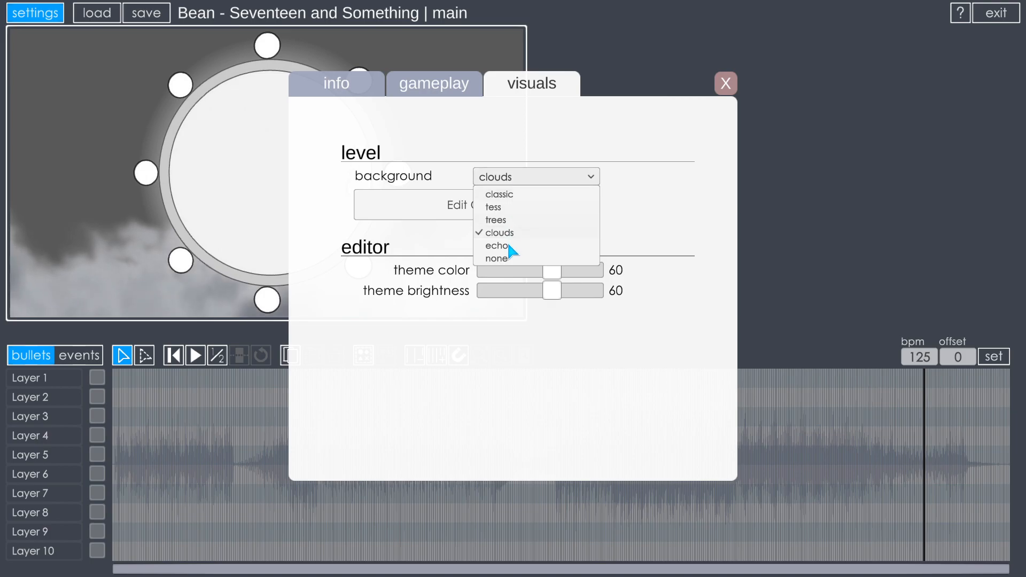
pyautogui.click(508, 246)
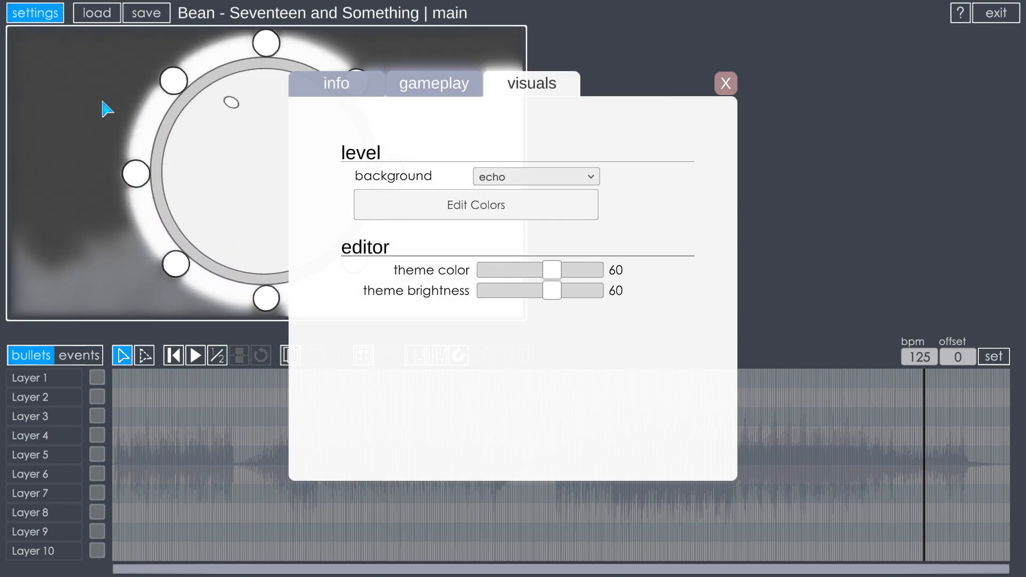
# Step: Try the level with no background and settle on the tess background
pyautogui.click(506, 181)
pyautogui.click(511, 259)
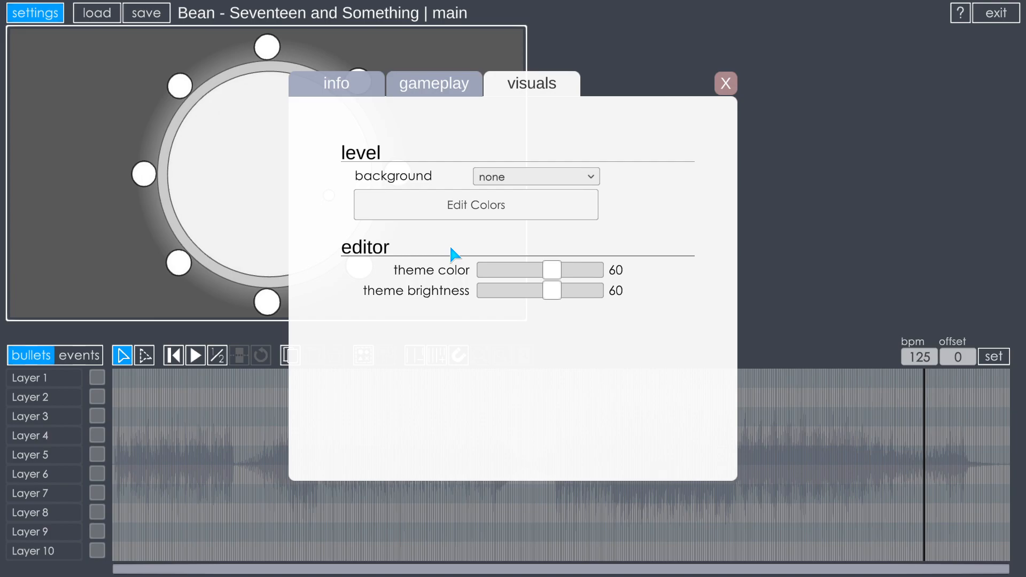
pyautogui.click(515, 179)
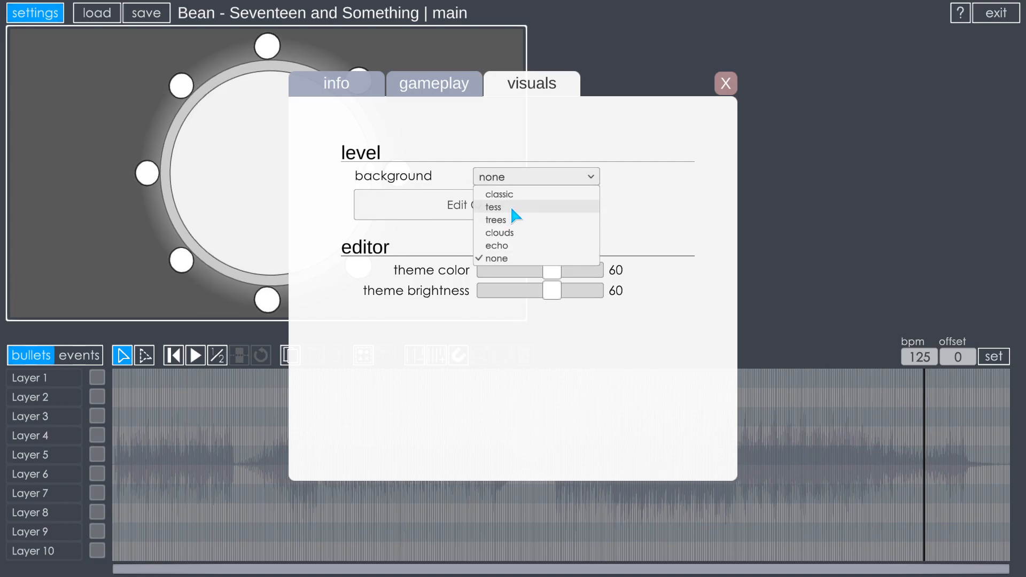
pyautogui.click(510, 206)
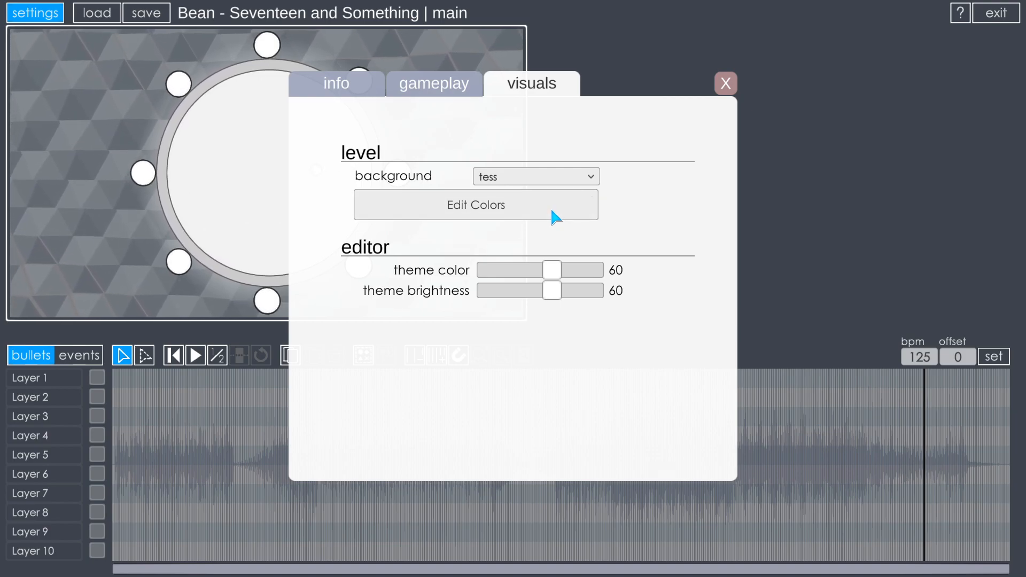
# Step: In the level's color editor, set bg1 to blue 728BDB and bg2 to cream FFEDCF
pyautogui.click(497, 212)
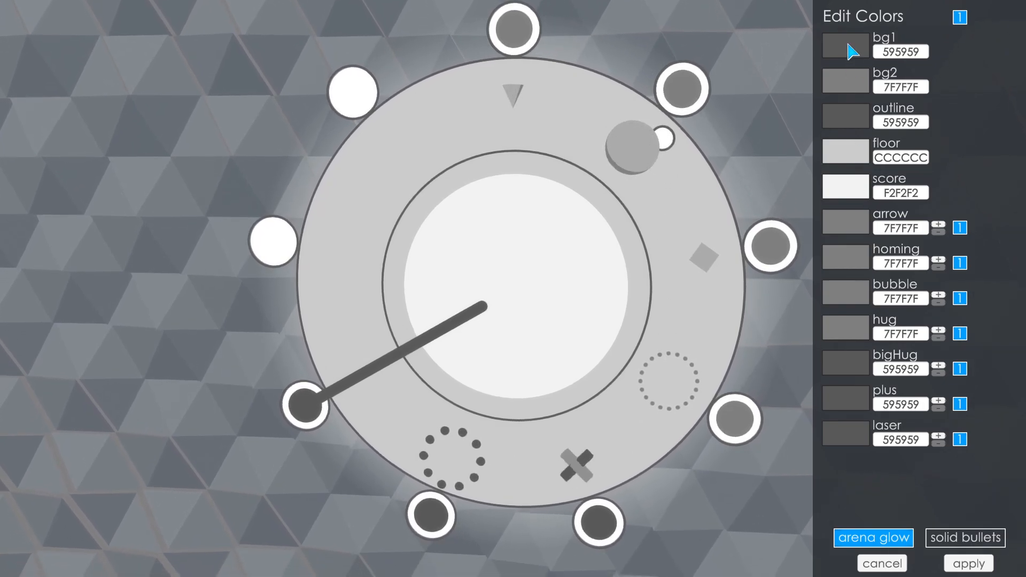
pyautogui.click(850, 48)
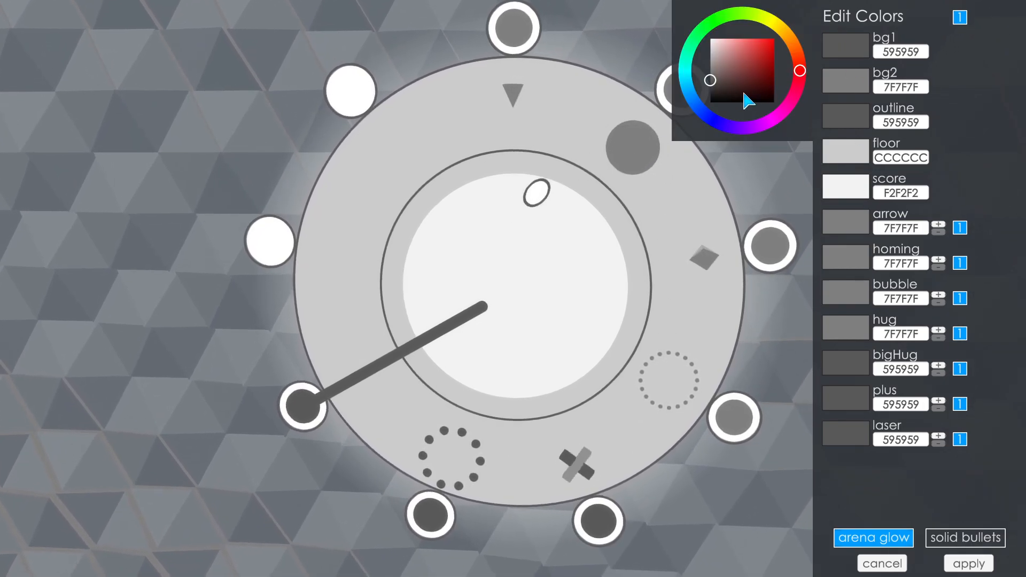
pyautogui.click(702, 112)
pyautogui.moveTo(750, 60); pyautogui.dragTo(742, 51)
pyautogui.moveTo(745, 54); pyautogui.dragTo(788, 46)
pyautogui.click(844, 88)
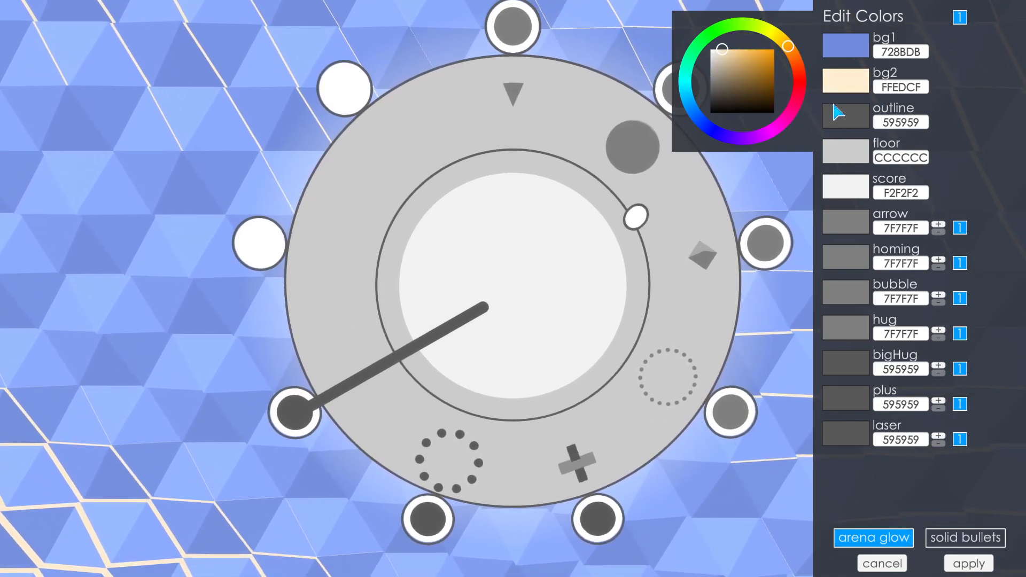
# Step: Set the outline color to pink E28D8D and the floor to a semi-transparent purple 9552C6
pyautogui.click(837, 112)
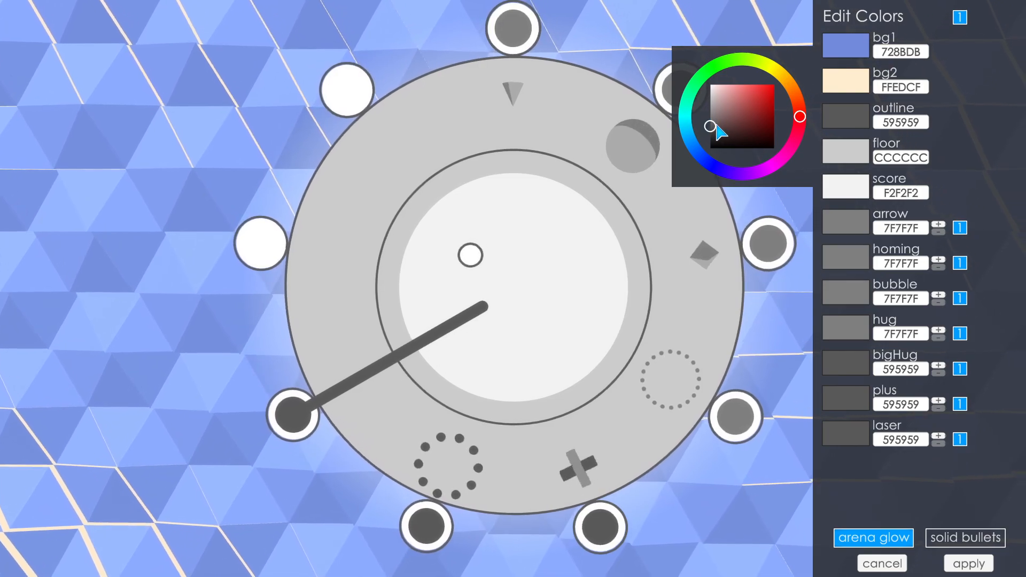
pyautogui.moveTo(721, 142); pyautogui.dragTo(704, 82)
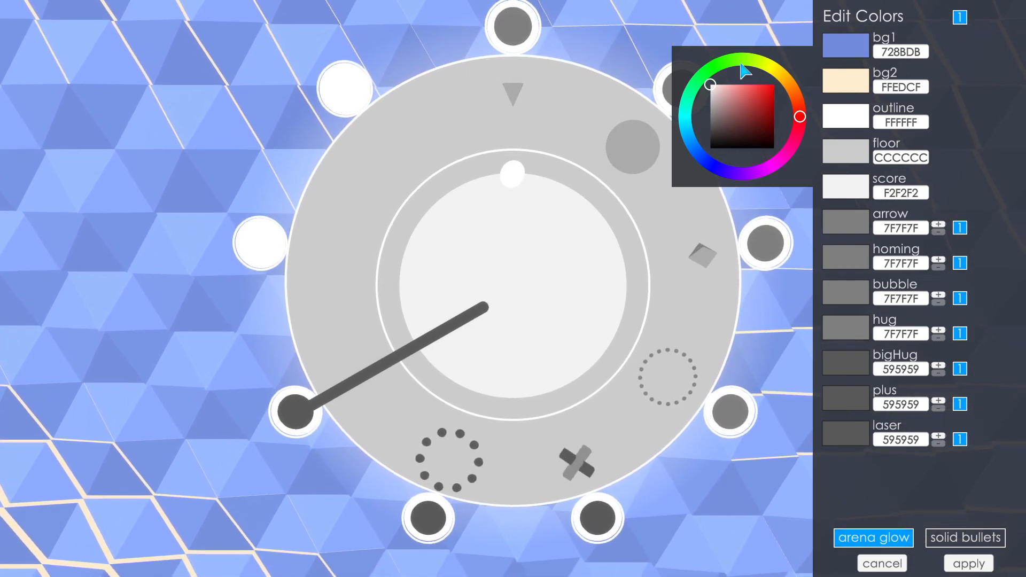
pyautogui.moveTo(736, 100); pyautogui.dragTo(731, 94)
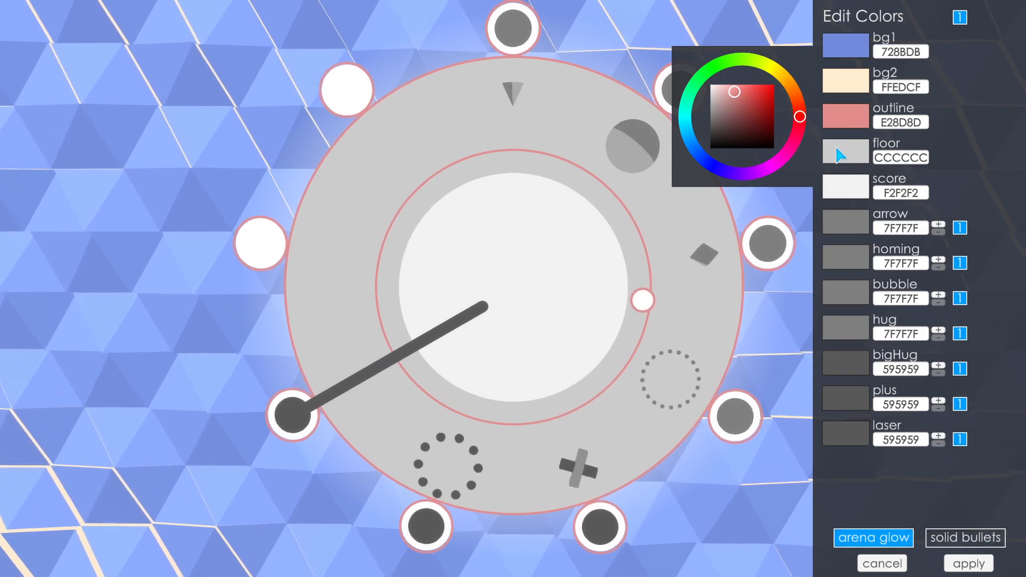
pyautogui.click(847, 158)
pyautogui.moveTo(712, 136)
pyautogui.mouseDown()
pyautogui.moveTo(748, 170)
pyautogui.moveTo(764, 127)
pyautogui.moveTo(744, 167)
pyautogui.moveTo(757, 153)
pyautogui.mouseUp()
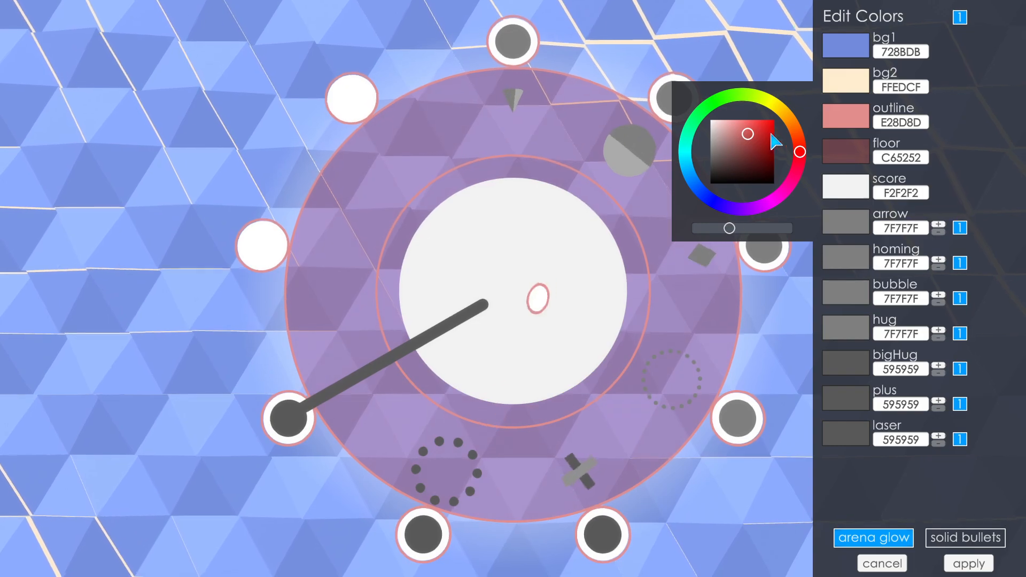
pyautogui.moveTo(790, 165)
pyautogui.mouseDown()
pyautogui.moveTo(716, 203)
pyautogui.moveTo(739, 209)
pyautogui.mouseUp()
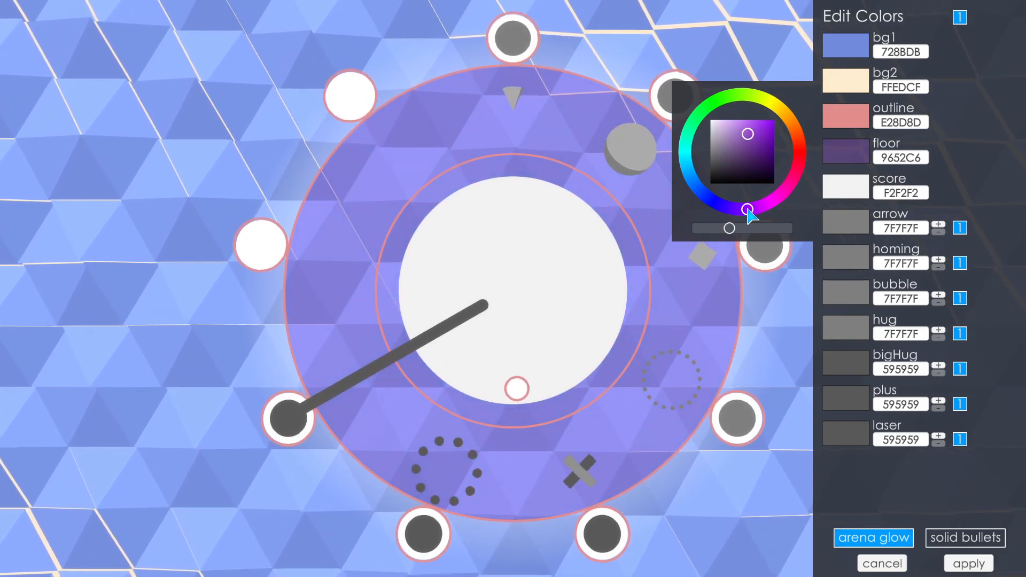
# Step: Set the score color to a semi-transparent dark red 964C45
pyautogui.click(846, 188)
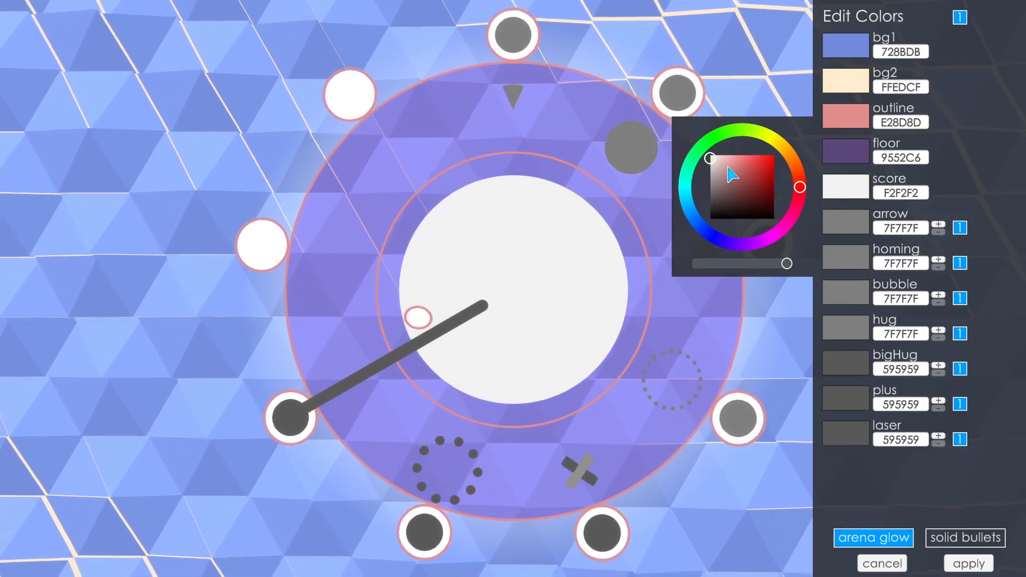
pyautogui.moveTo(799, 188); pyautogui.dragTo(780, 152)
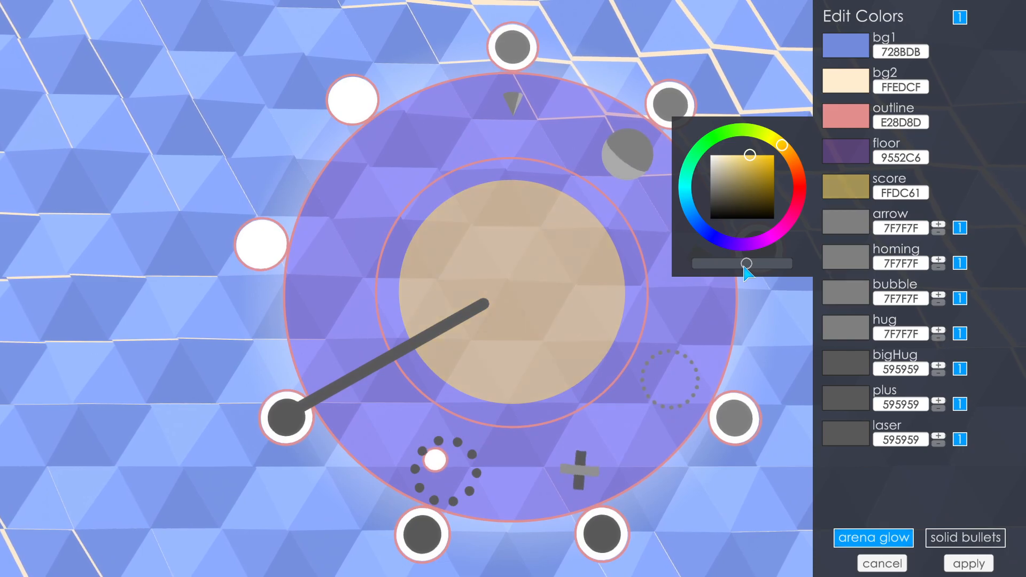
pyautogui.moveTo(781, 145)
pyautogui.mouseDown()
pyautogui.moveTo(781, 180)
pyautogui.moveTo(742, 182)
pyautogui.mouseUp()
pyautogui.click(966, 171)
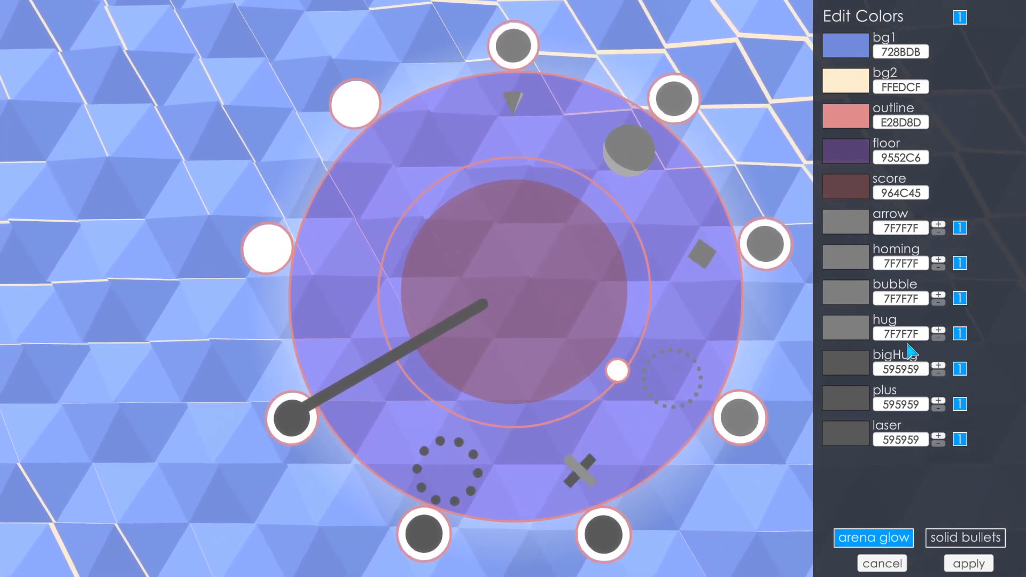
pyautogui.click(901, 228)
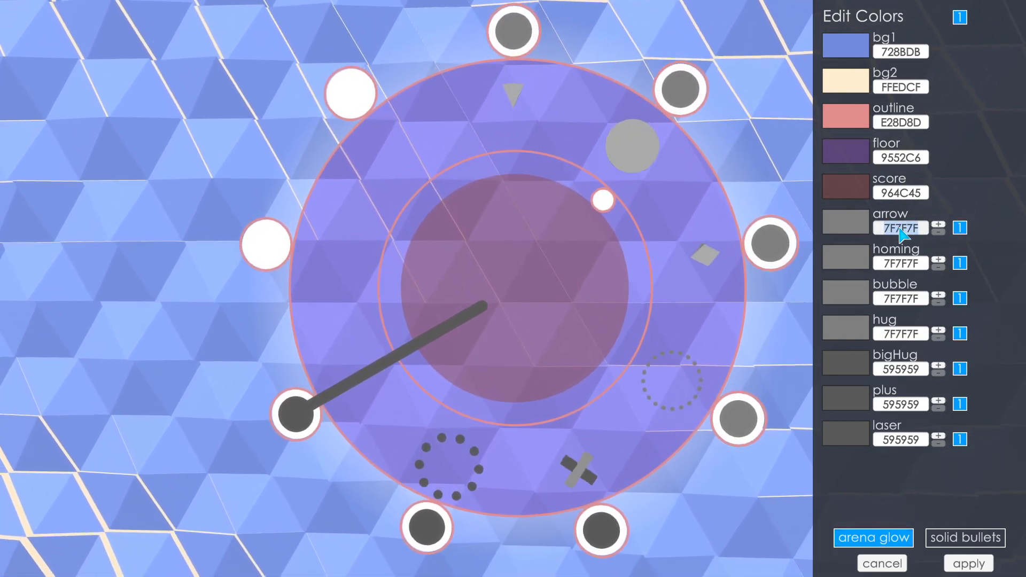
pyautogui.click(901, 268)
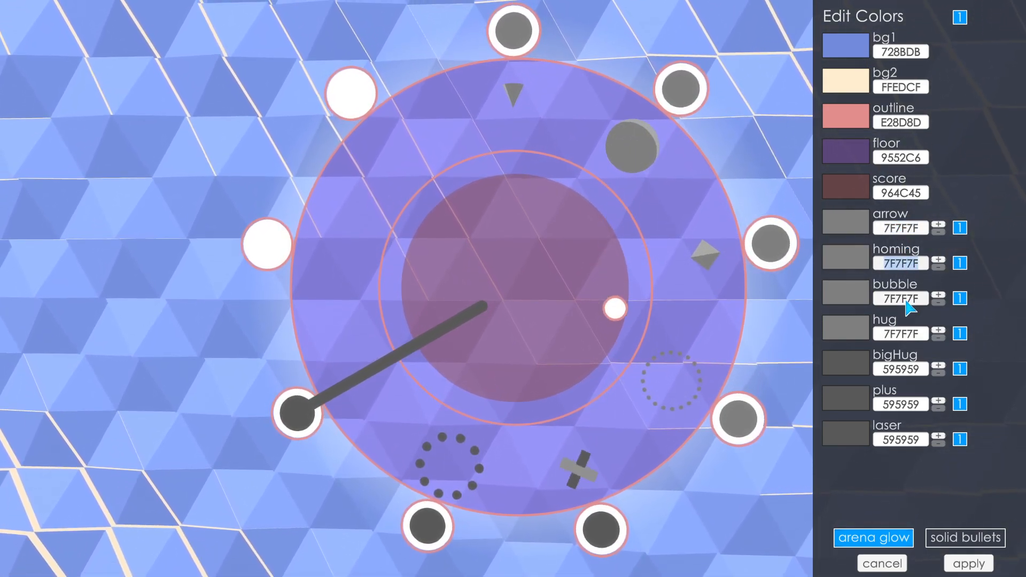
pyautogui.click(903, 300)
pyautogui.click(905, 334)
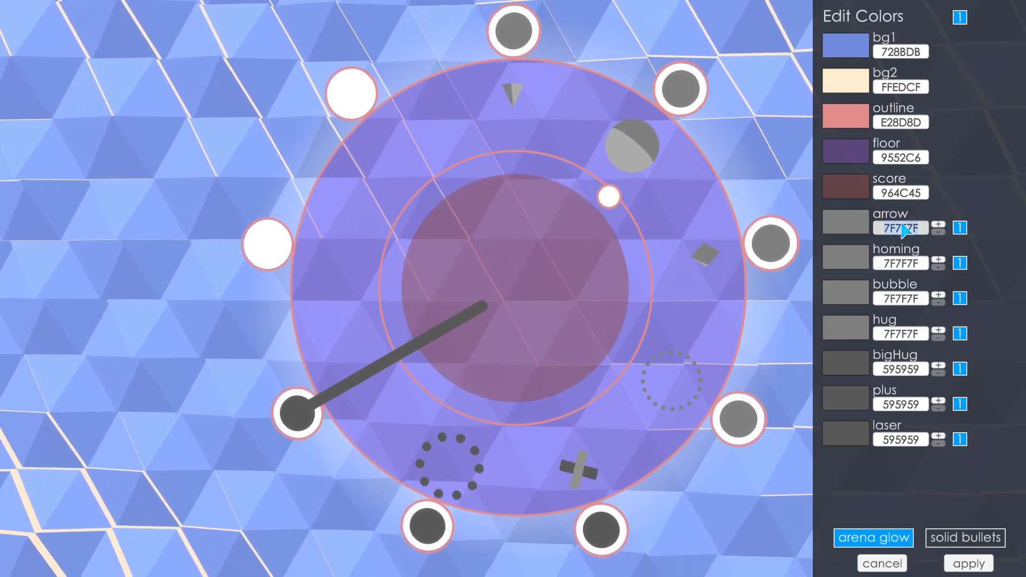
# Step: Set the arrow bullet color to dark blue 2B2887
pyautogui.click(850, 224)
pyautogui.click(751, 214)
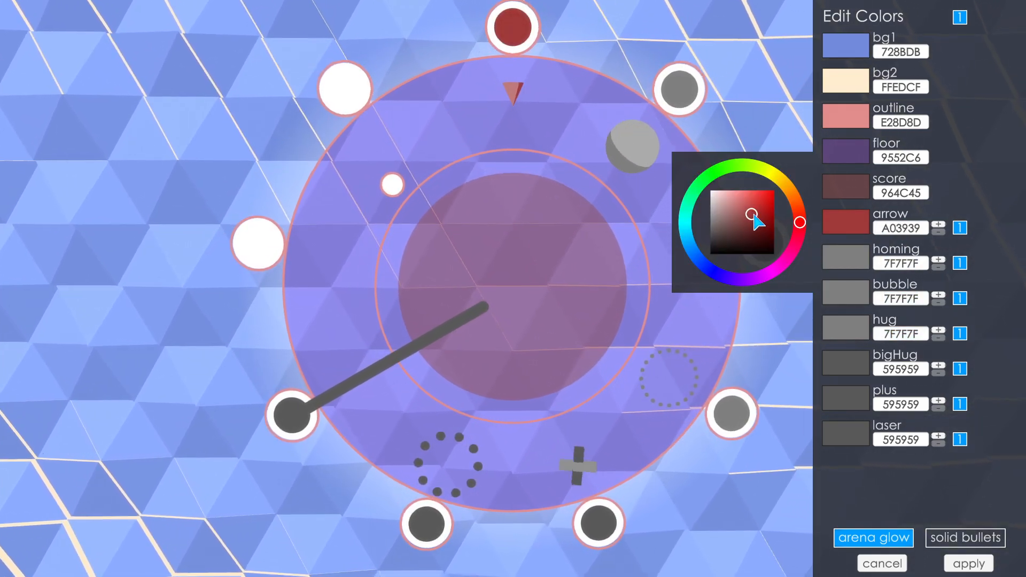
pyautogui.moveTo(800, 223); pyautogui.dragTo(715, 273)
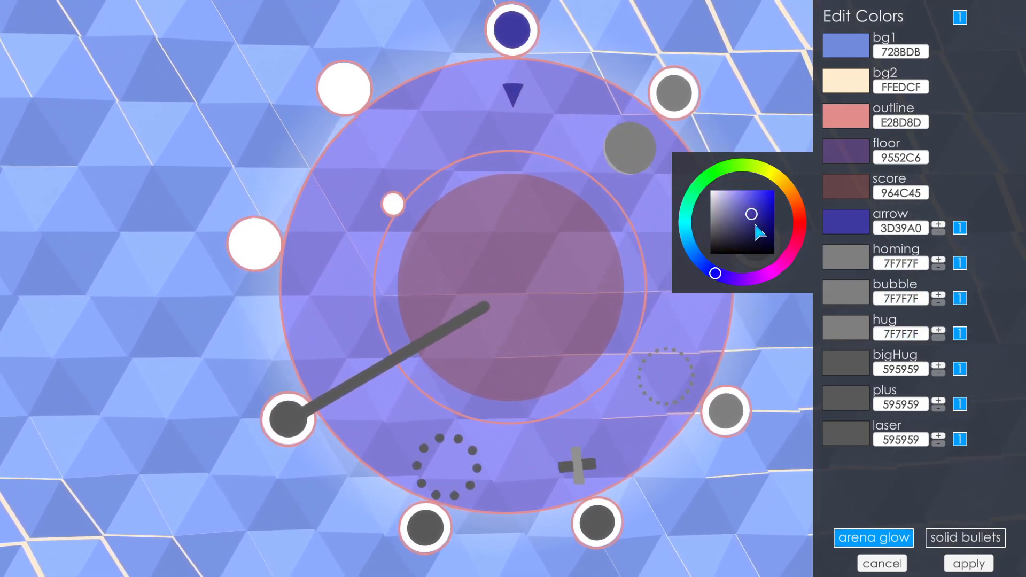
pyautogui.click(756, 219)
pyautogui.click(975, 210)
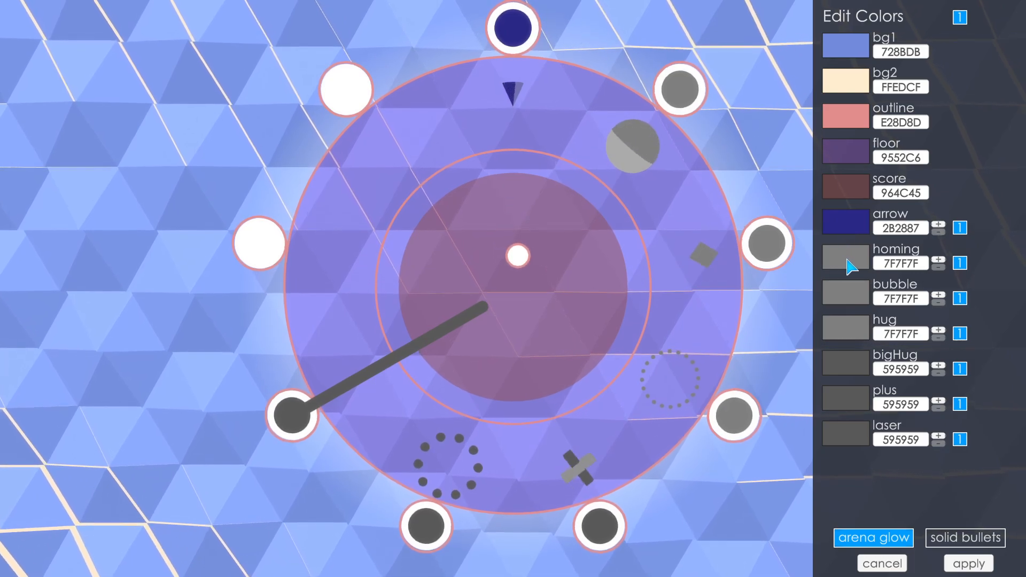
# Step: Copy the arrow color 2B2887 to the homing, bubble, hug, bigHug, plus and laser bullets
pyautogui.write('2B2887')
pyautogui.write('2B2887')
pyautogui.hotkey('ctrl', 'v')
pyautogui.hotkey('ctrl', 'v')
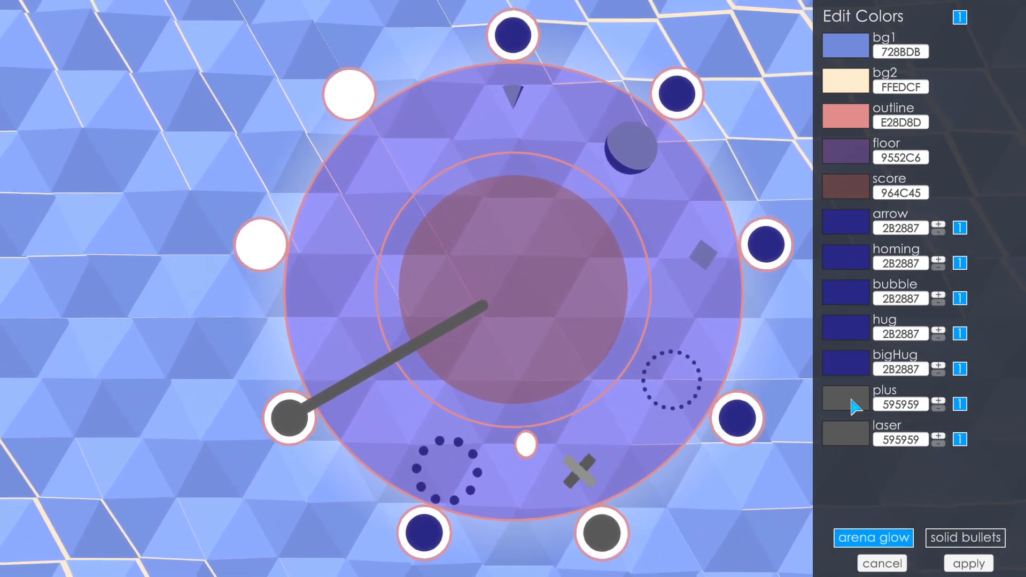
pyautogui.hotkey('ctrl', 'v')
pyautogui.hotkey('ctrl', 'v')
# Step: Set the hug bullet color to white FFFFFF
pyautogui.click(846, 329)
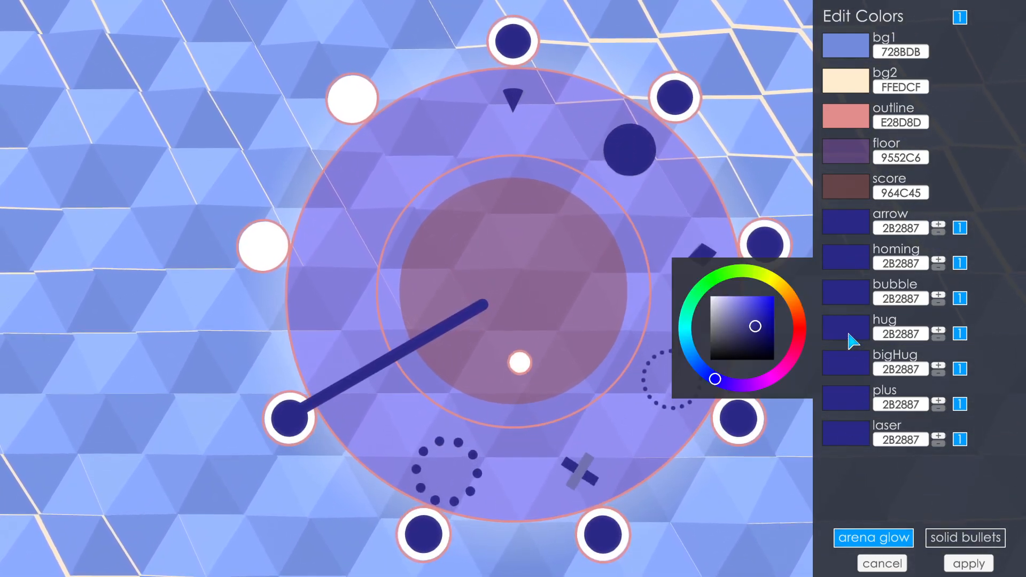
pyautogui.moveTo(729, 314); pyautogui.dragTo(703, 289)
pyautogui.click(1001, 212)
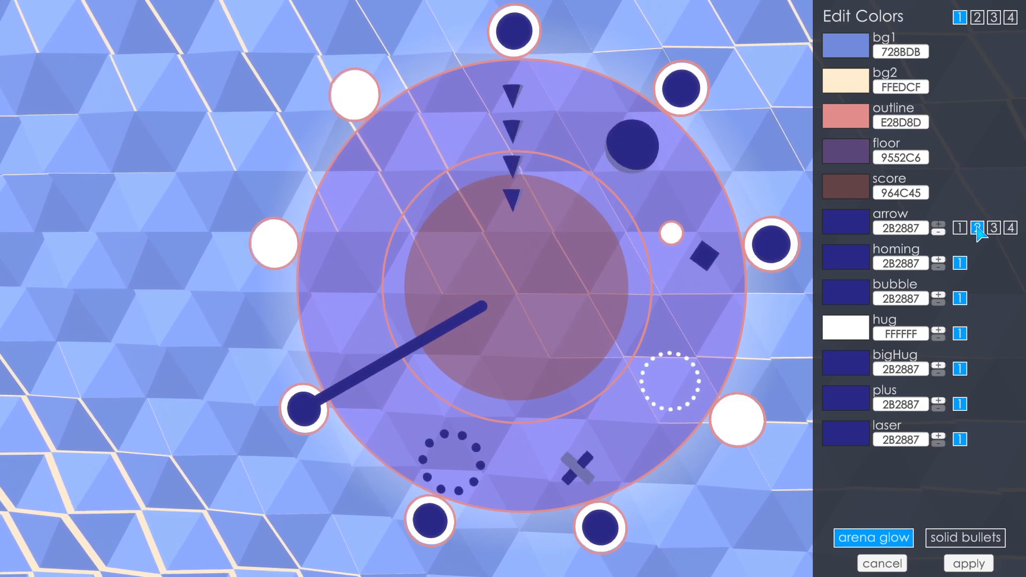
# Step: Set the arrow bullet's second color variant to orange EF8B2D
pyautogui.click(858, 226)
pyautogui.click(793, 197)
pyautogui.click(762, 195)
pyautogui.click(978, 227)
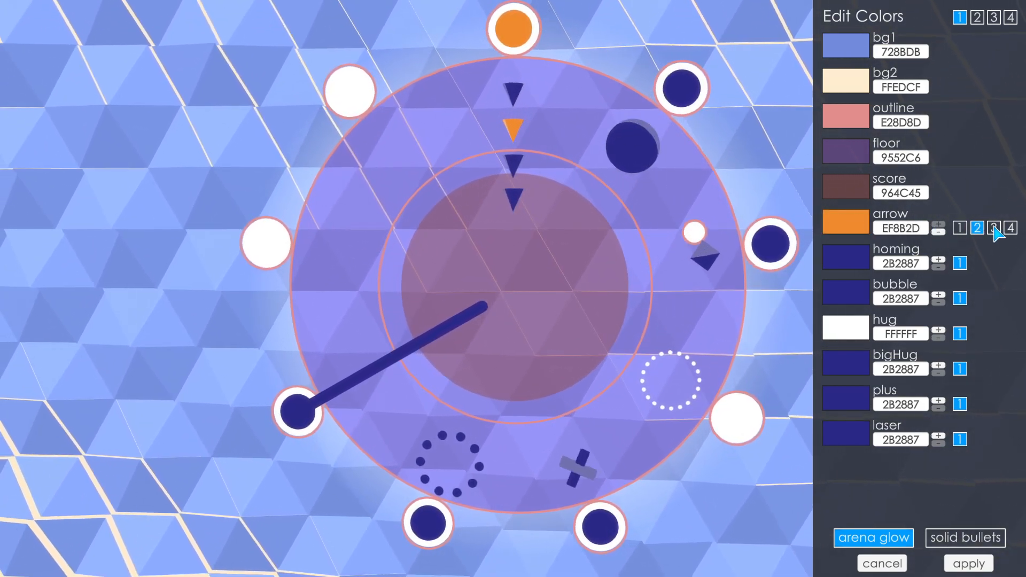
# Step: Set the arrow's third color variant to green 27A236 and its fourth to near-black 252538
pyautogui.click(994, 228)
pyautogui.click(840, 216)
pyautogui.click(707, 176)
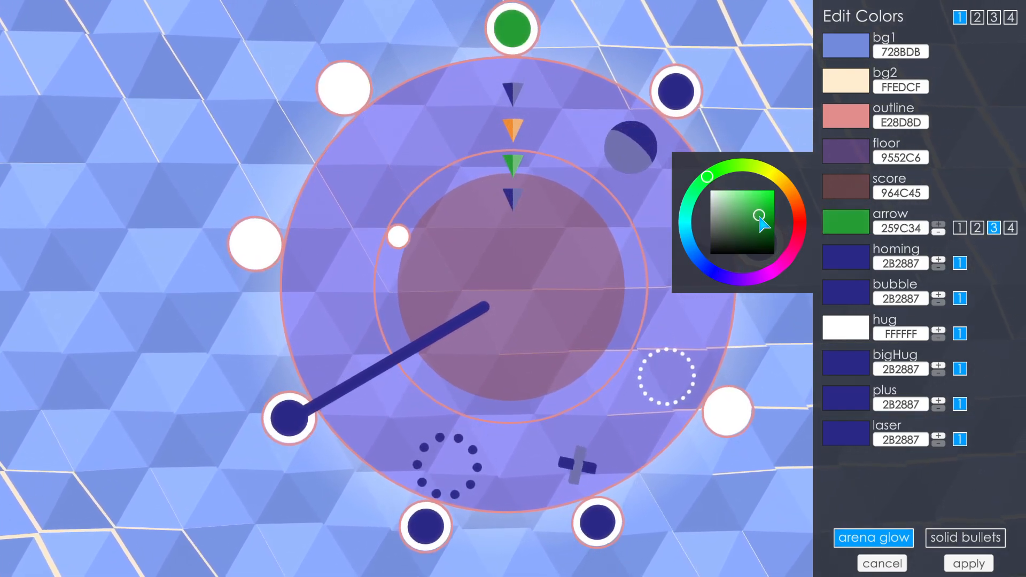
pyautogui.click(1010, 227)
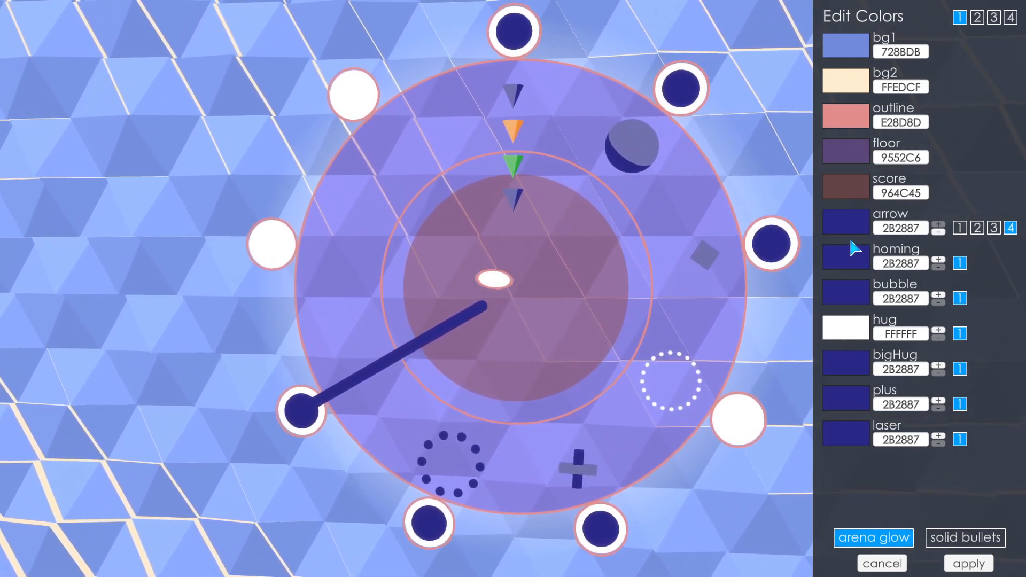
pyautogui.click(843, 227)
pyautogui.click(729, 240)
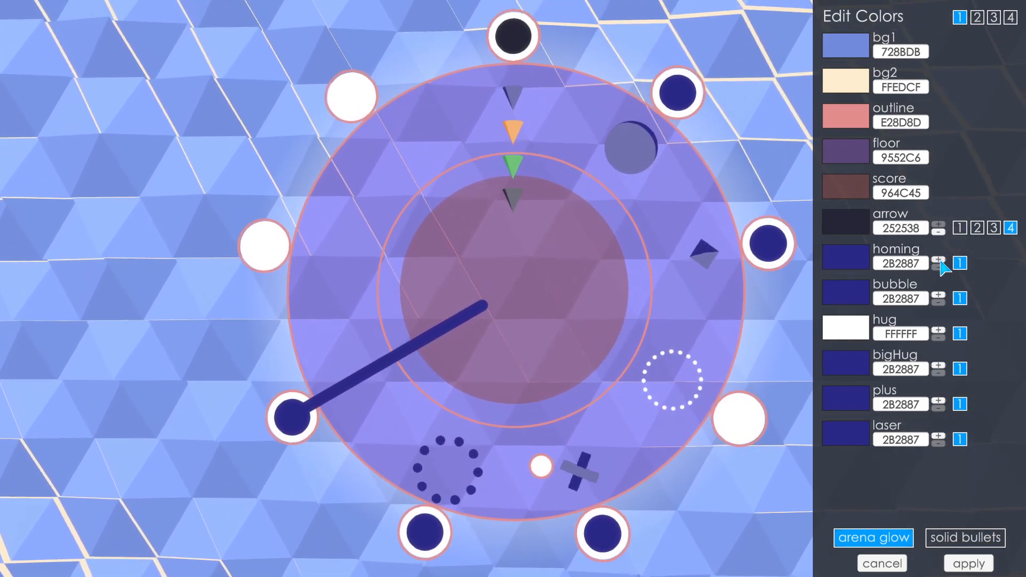
# Step: Expand the homing and bubble bullets to four color variants each
pyautogui.click(938, 260)
pyautogui.click(938, 259)
pyautogui.click(938, 259)
pyautogui.click(938, 295)
pyautogui.click(938, 295)
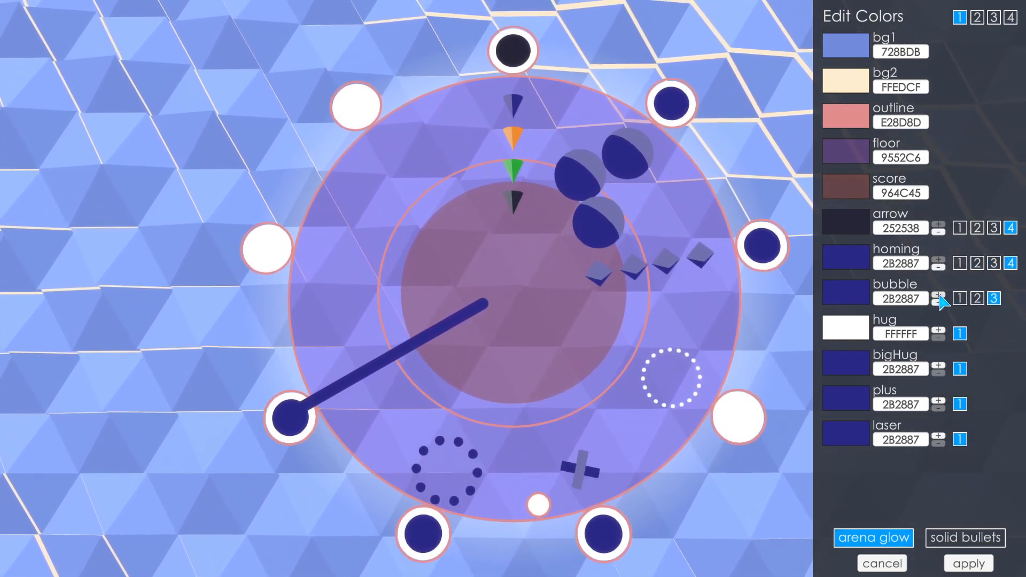
pyautogui.click(938, 295)
# Step: Switch the arrow, homing and bubble bullets individually through color variants 1, 2 and 3
pyautogui.click(959, 227)
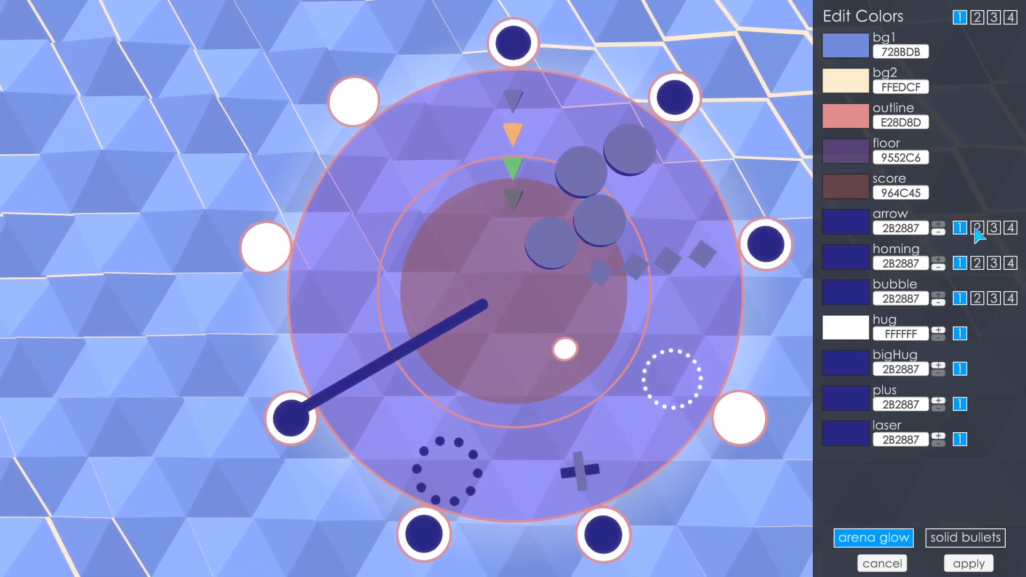
pyautogui.click(977, 228)
pyautogui.click(976, 262)
pyautogui.click(977, 298)
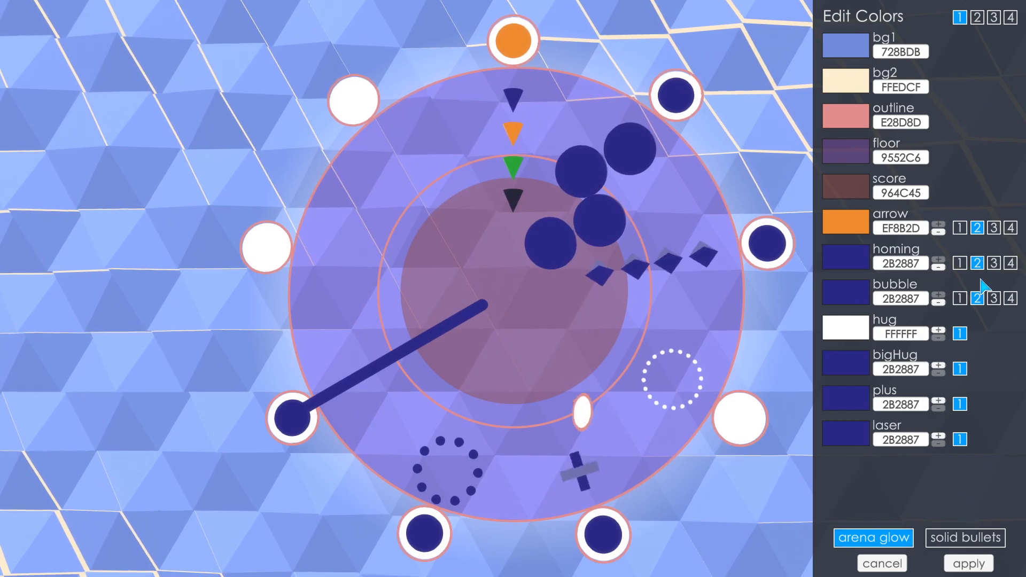
pyautogui.click(993, 228)
pyautogui.click(993, 262)
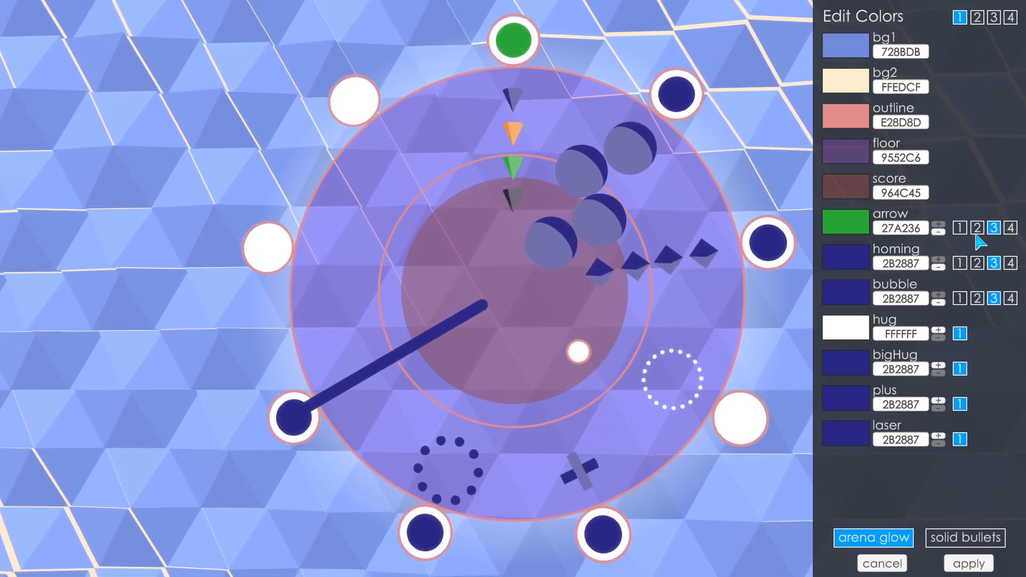
# Step: Switch all bullet types together between color variants 2, 3 and 4, ending on variant 2
pyautogui.click(976, 17)
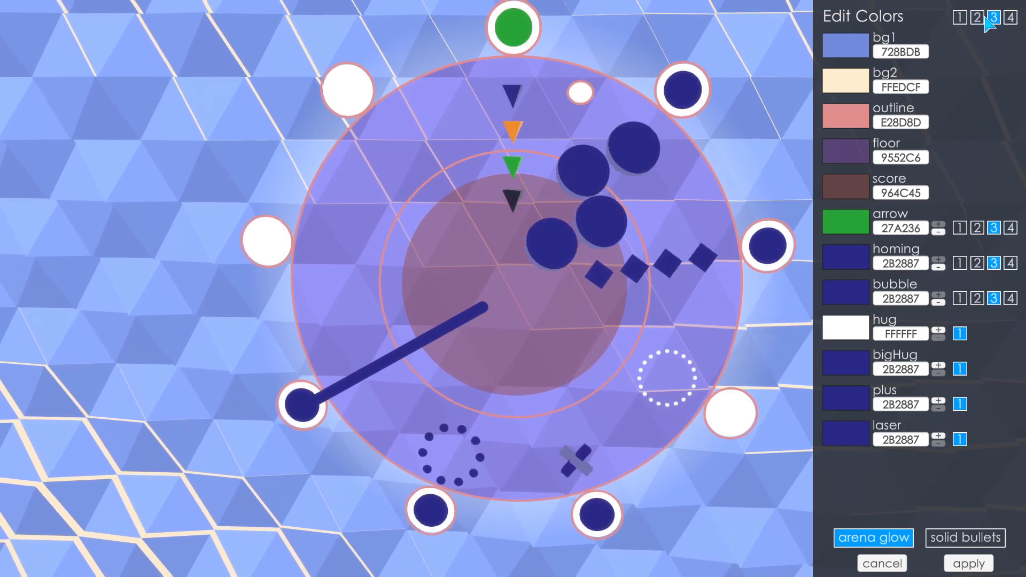
pyautogui.click(1009, 18)
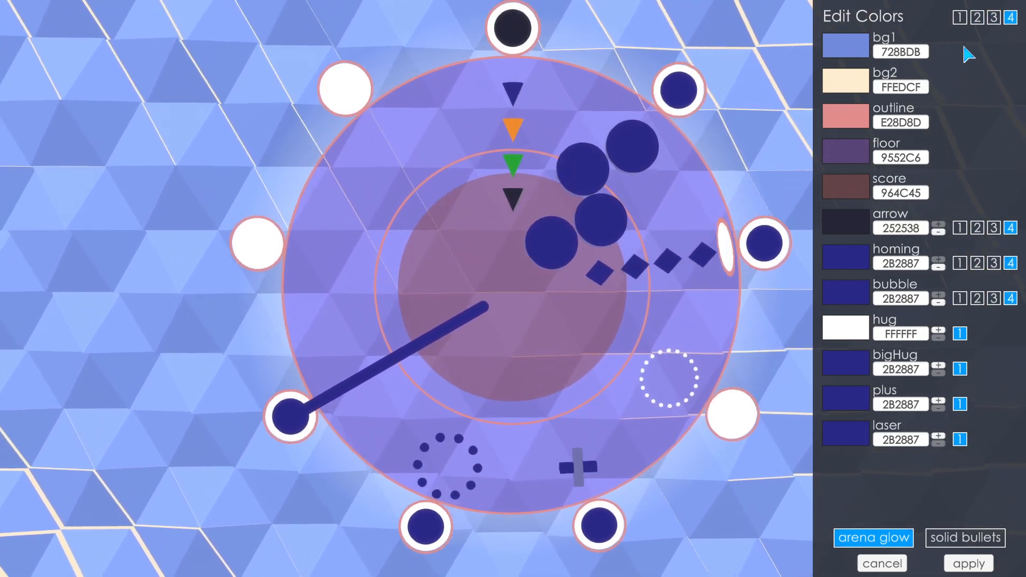
pyautogui.click(994, 19)
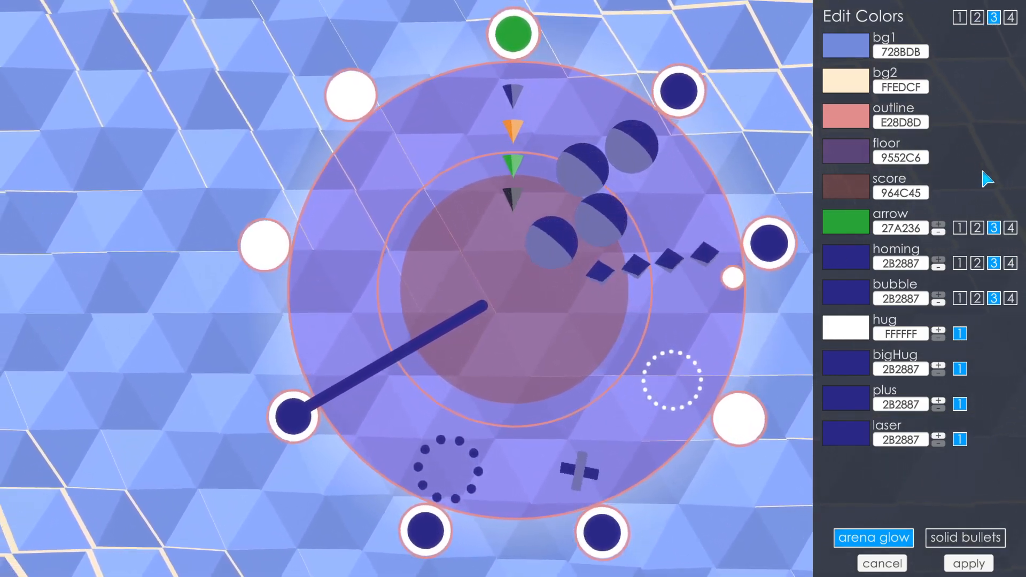
pyautogui.click(976, 20)
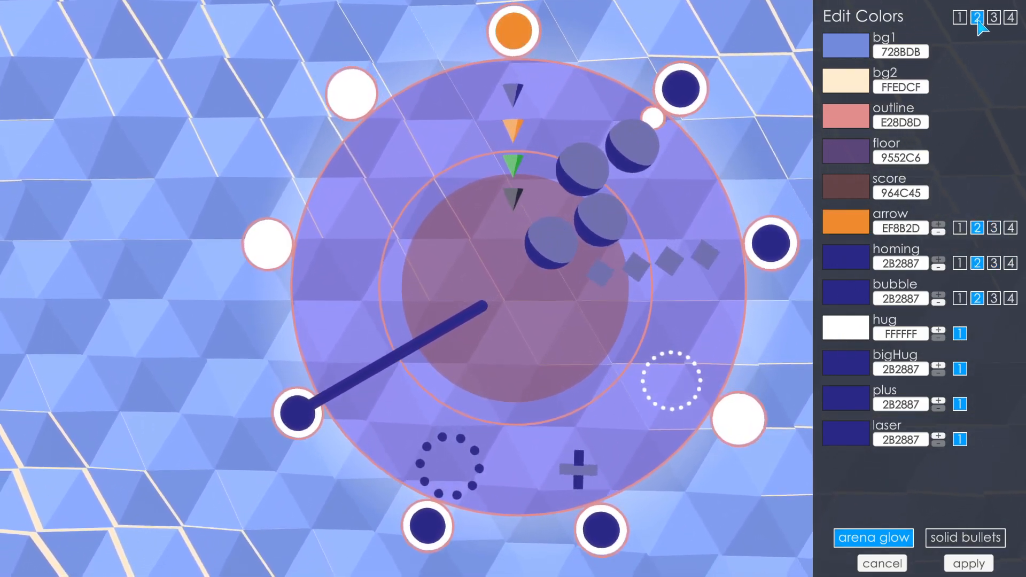
# Step: Switch all bullet types to color variant 3 and reduce the homing and bubble bullets to one variant each
pyautogui.click(961, 19)
pyautogui.click(993, 18)
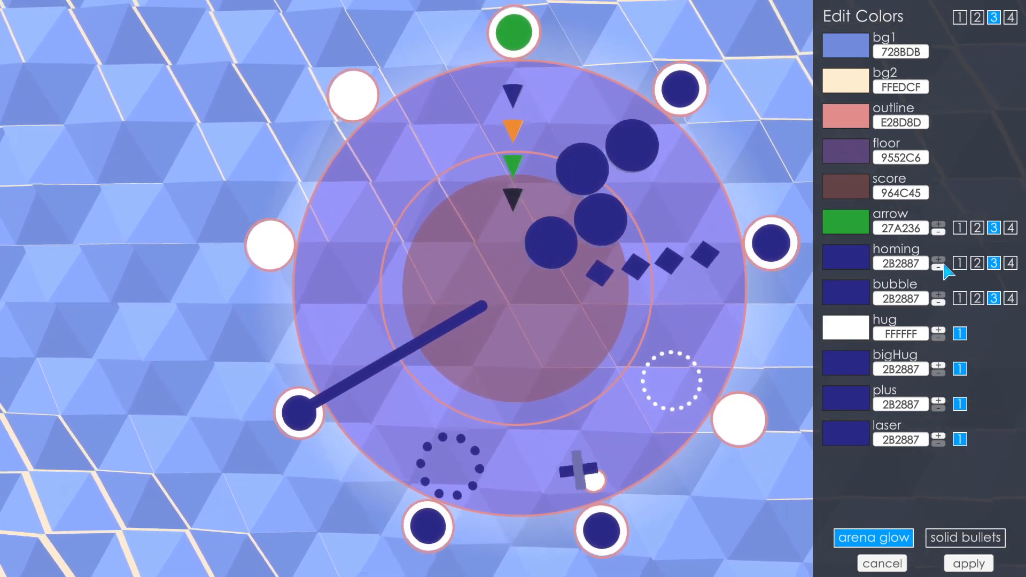
pyautogui.click(938, 267)
pyautogui.click(938, 303)
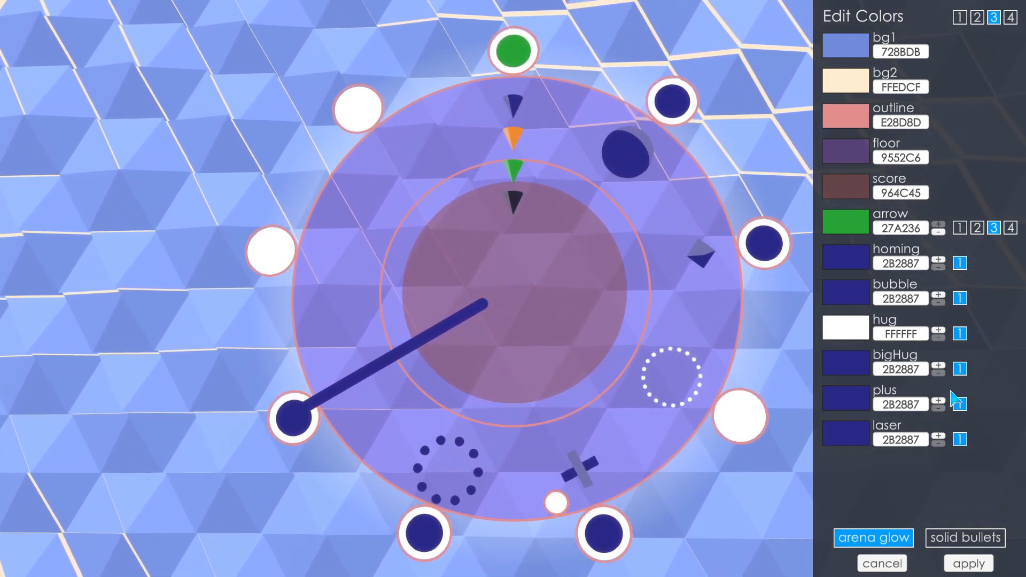
# Step: Set the bg1 color to dark 2A2F3E and toggle the arena glow on and off to compare its effect
pyautogui.click(873, 538)
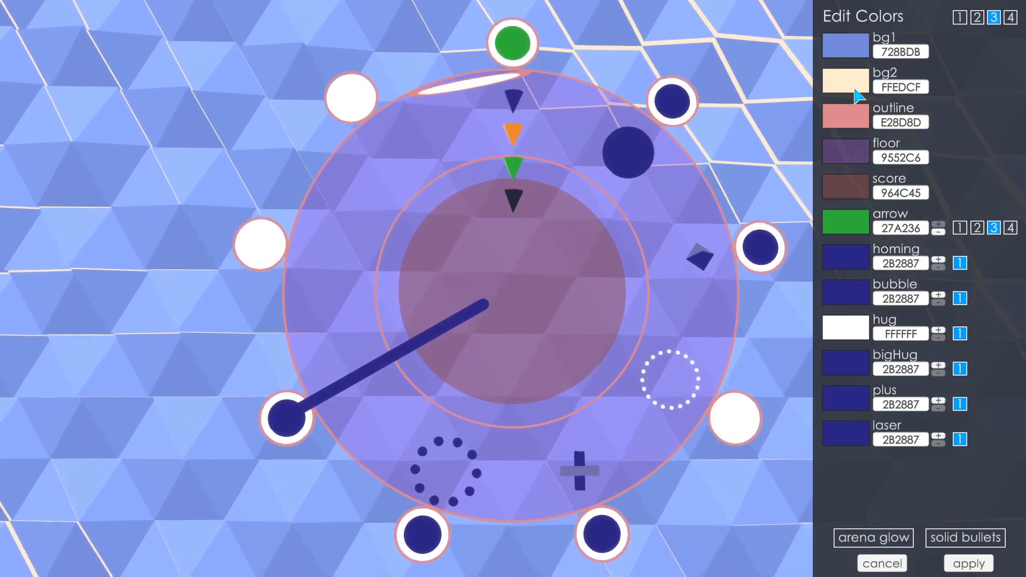
pyautogui.click(849, 52)
pyautogui.moveTo(735, 78); pyautogui.dragTo(731, 88)
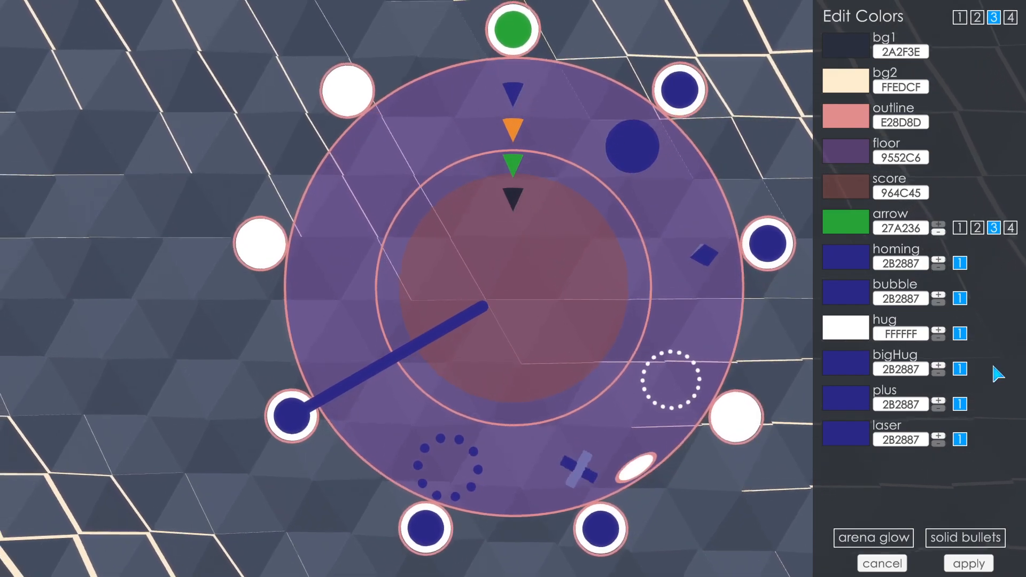
pyautogui.click(882, 539)
pyautogui.click(883, 539)
pyautogui.click(882, 539)
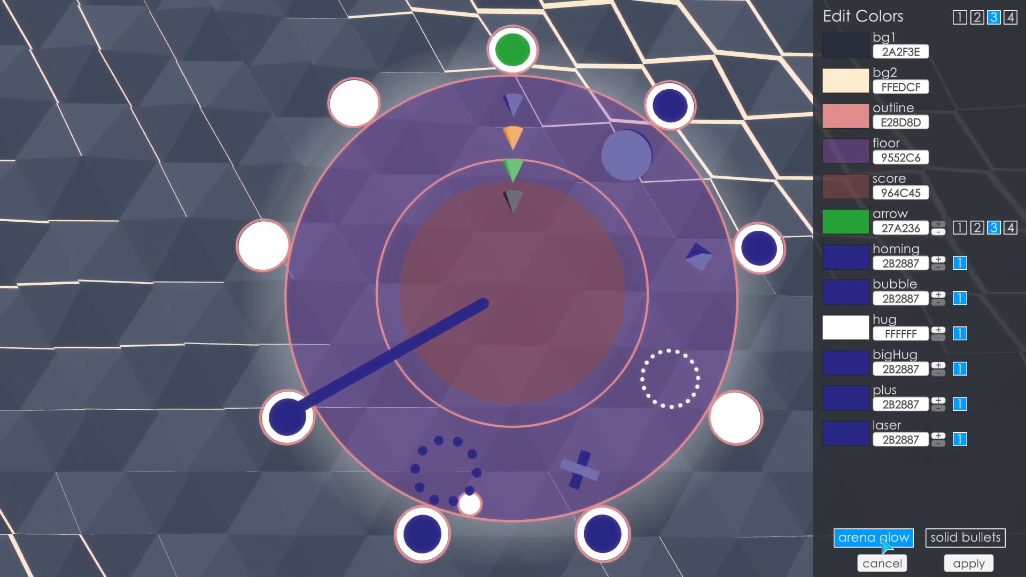
pyautogui.click(883, 539)
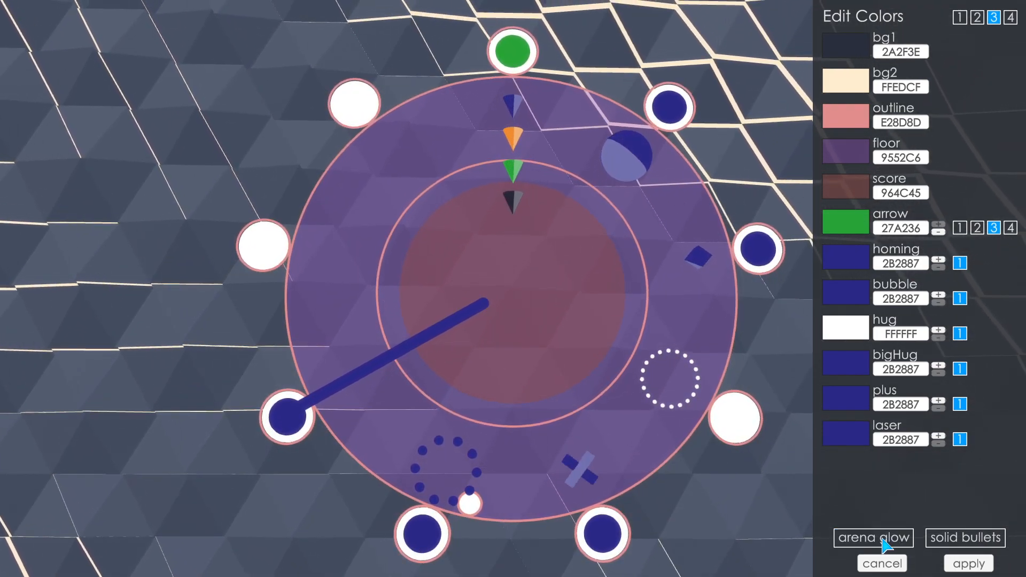
# Step: Try solid bullets, switch them back off, and turn the arena glow on
pyautogui.click(957, 542)
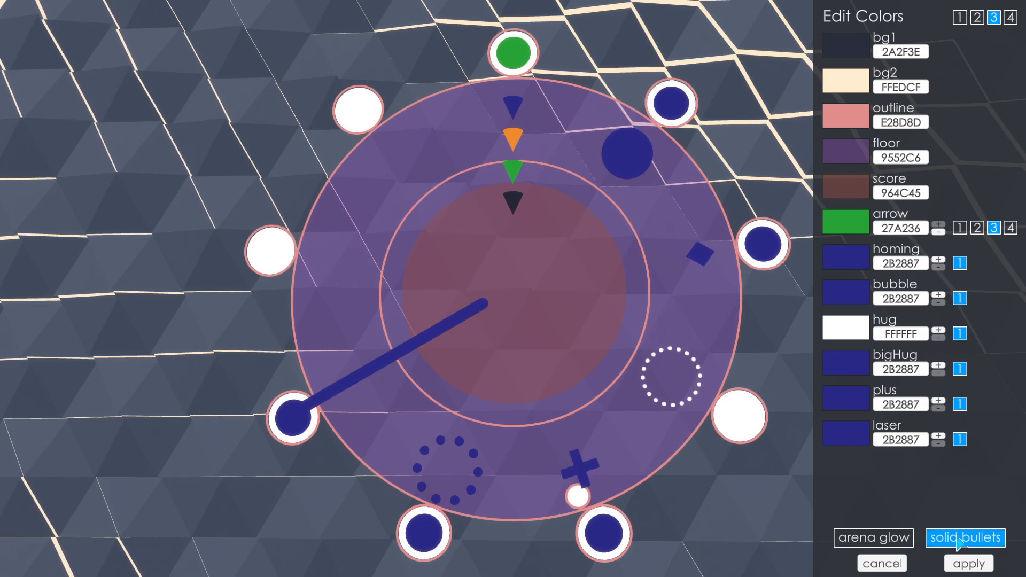
pyautogui.click(959, 541)
pyautogui.click(899, 540)
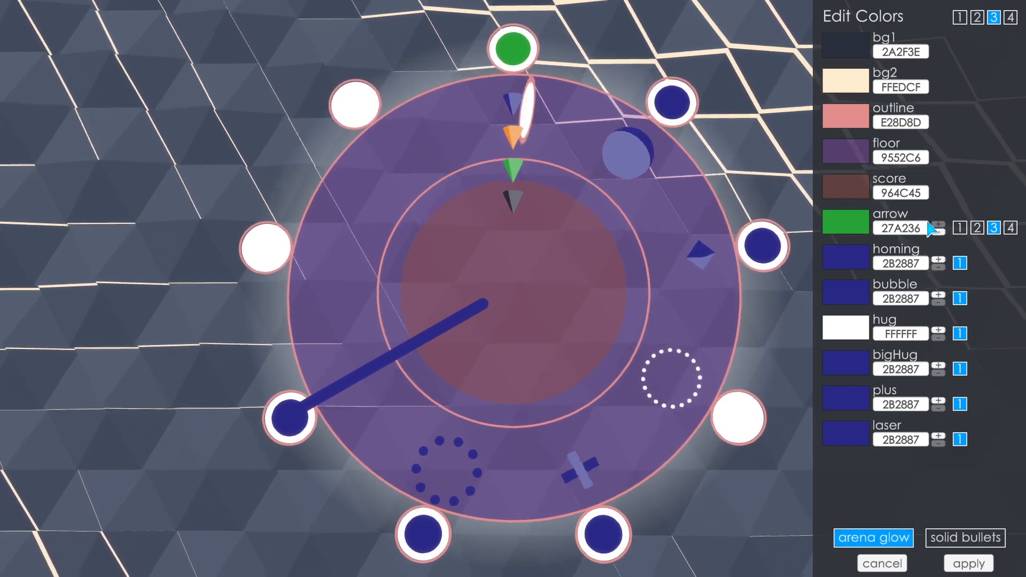
# Step: Set the bg1 color to blue 4D6ABF and apply the color changes
pyautogui.click(843, 45)
pyautogui.moveTo(772, 89); pyautogui.dragTo(750, 56)
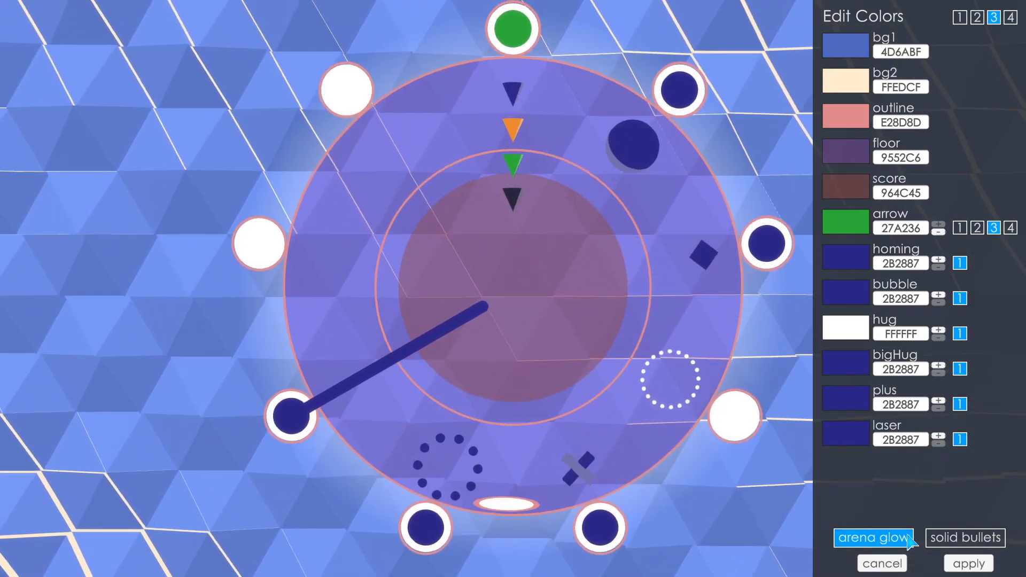
pyautogui.click(968, 563)
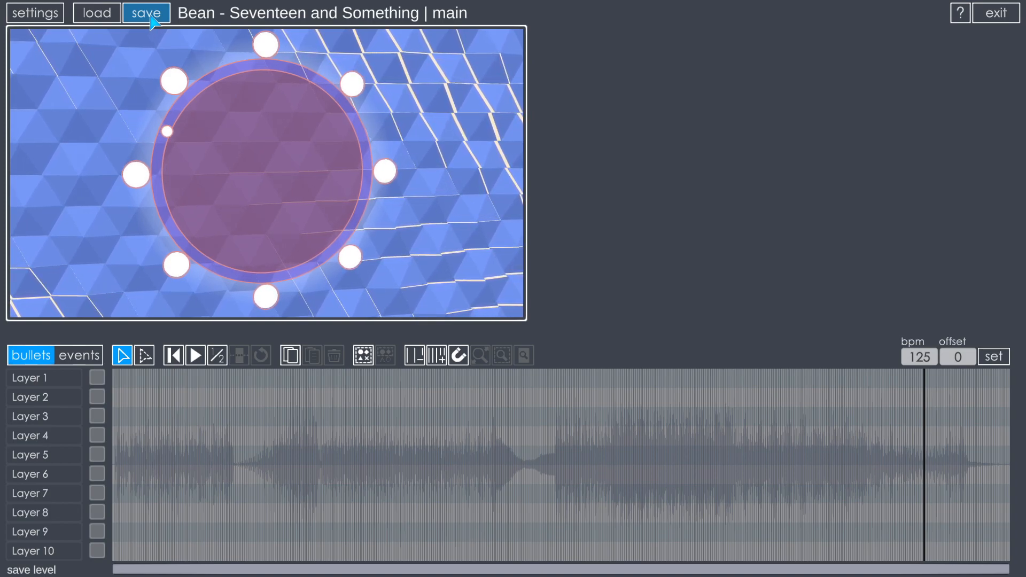
# Step: Check the project location in the level settings, and open the Seventeen and Something level folder in File Explorer
pyautogui.click(35, 13)
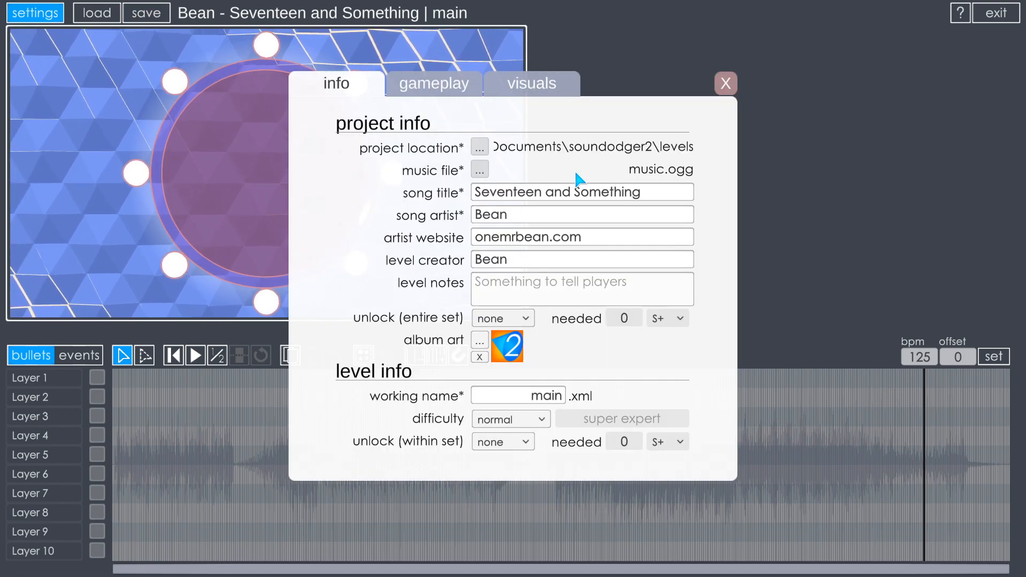
pyautogui.click(723, 82)
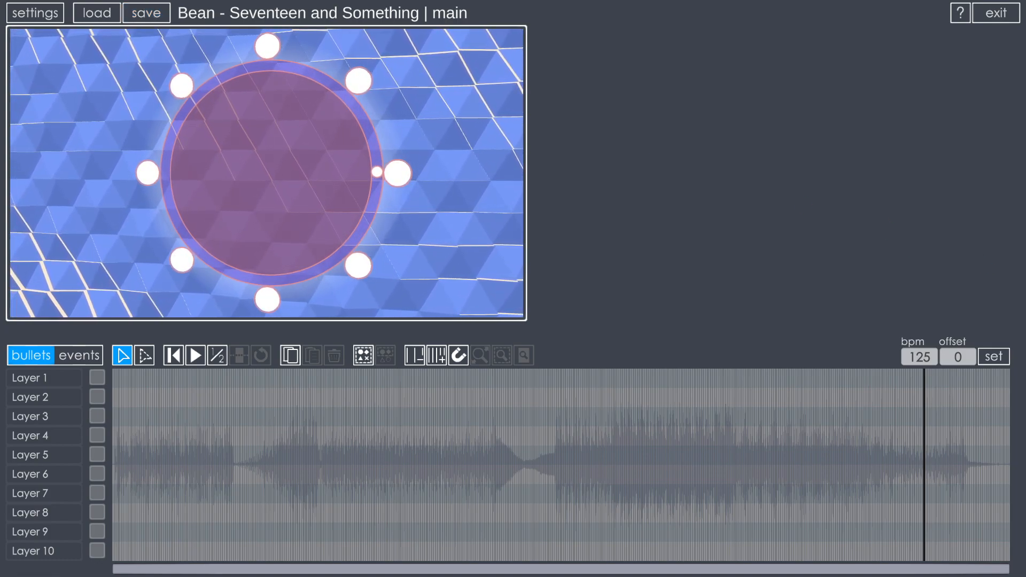
pyautogui.moveTo(1022, 0); pyautogui.dragTo(430, 106)
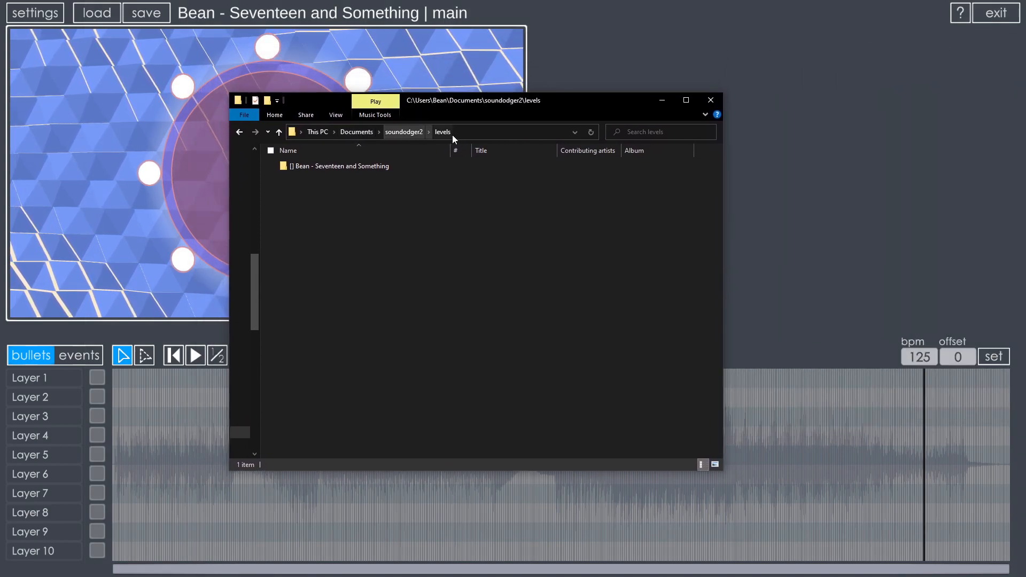
pyautogui.click(308, 169)
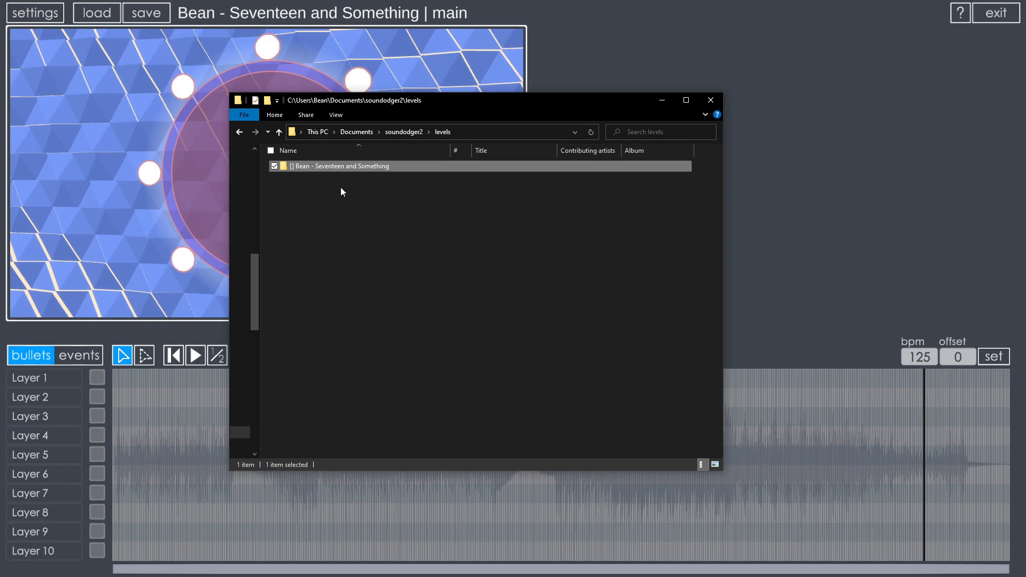
pyautogui.doubleClick(335, 167)
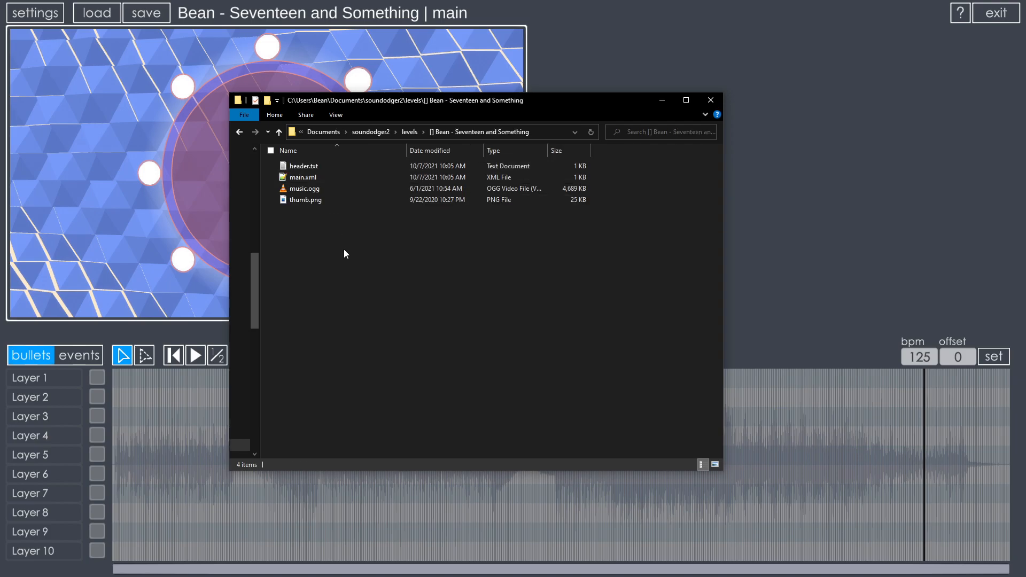
# Step: Look over the music.ogg, thumb.png and main.xml files in the level folder
pyautogui.click(305, 188)
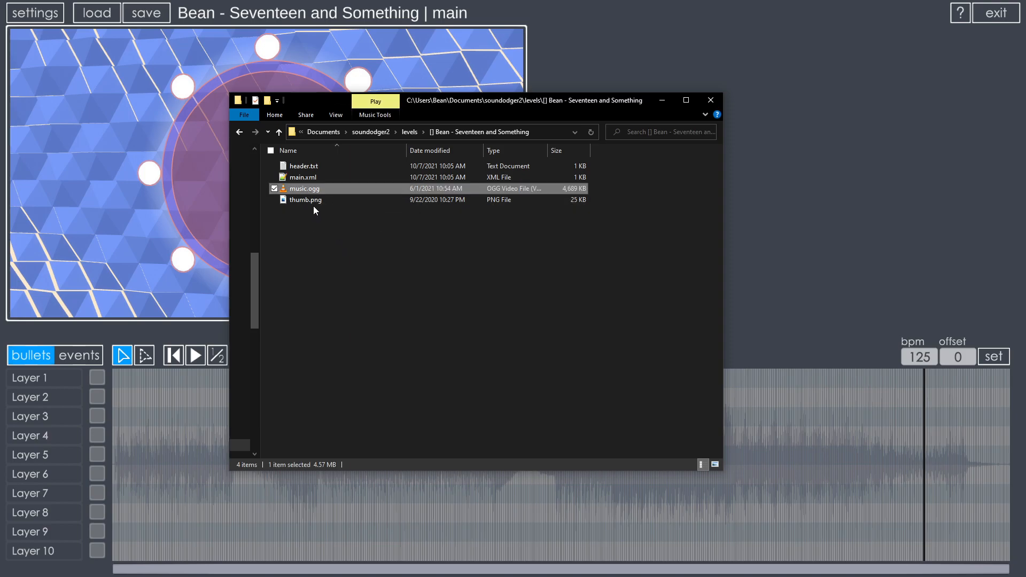
pyautogui.click(299, 203)
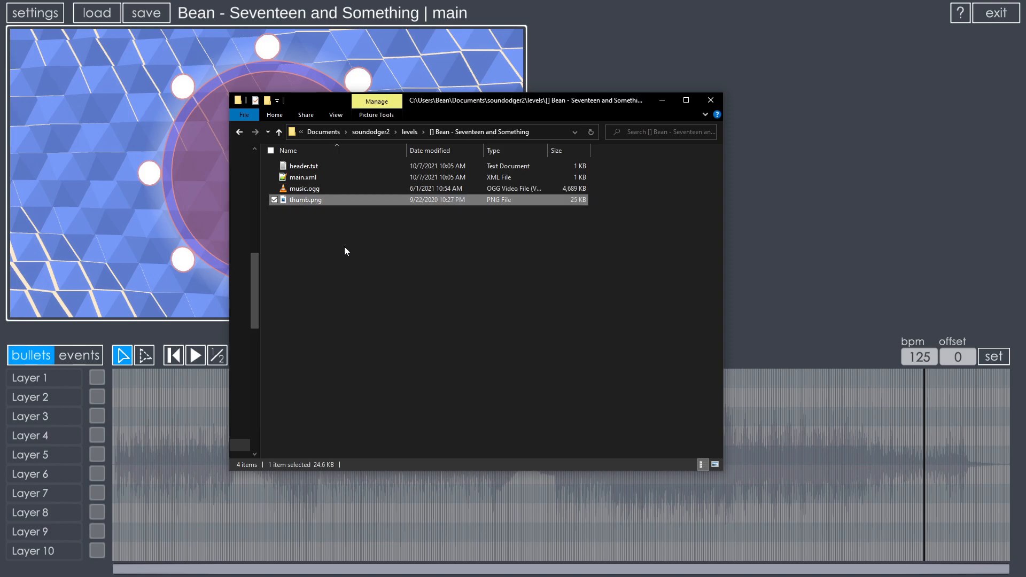
pyautogui.click(298, 178)
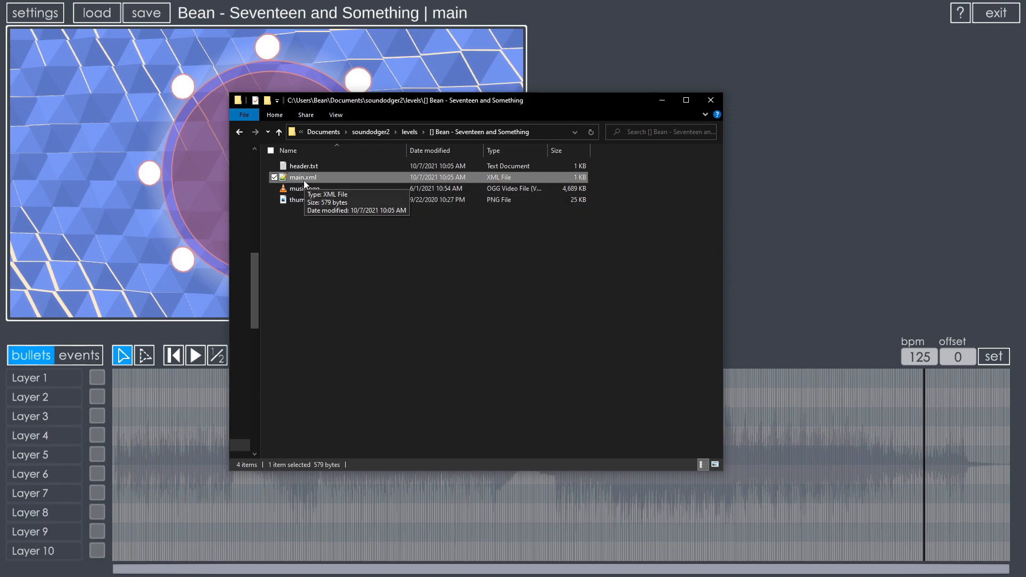
# Step: Open main.xml in Notepad++, drop the missing file from the editor, examine the level data and Colors line, and close the editor
pyautogui.doubleClick(303, 179)
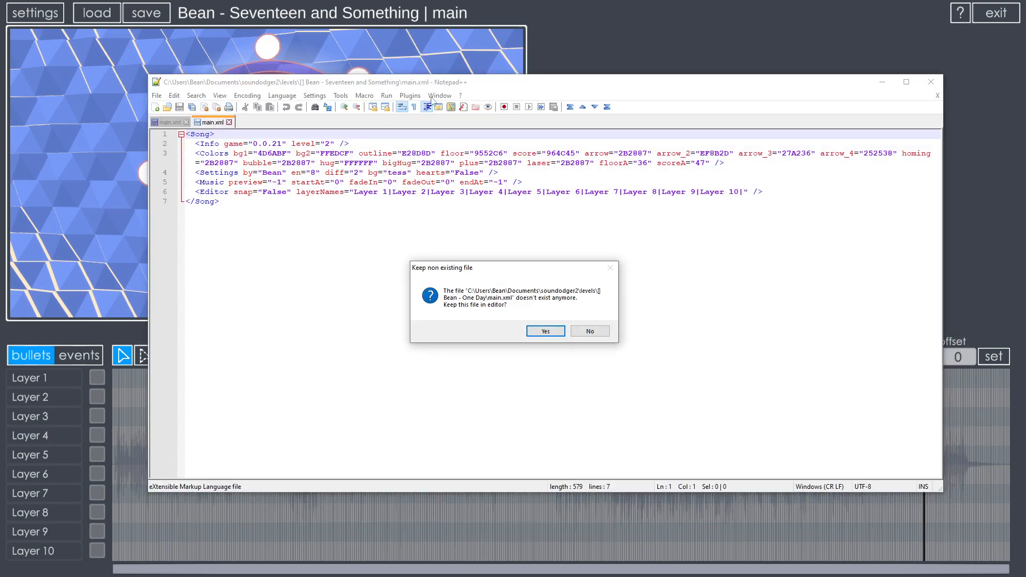
pyautogui.click(588, 331)
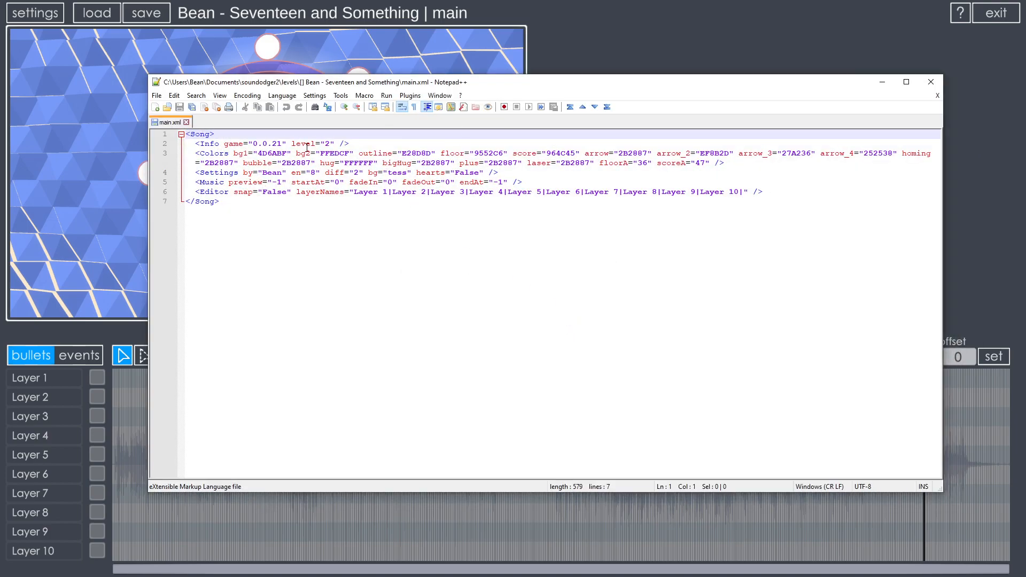
pyautogui.moveTo(218, 150); pyautogui.dragTo(753, 192)
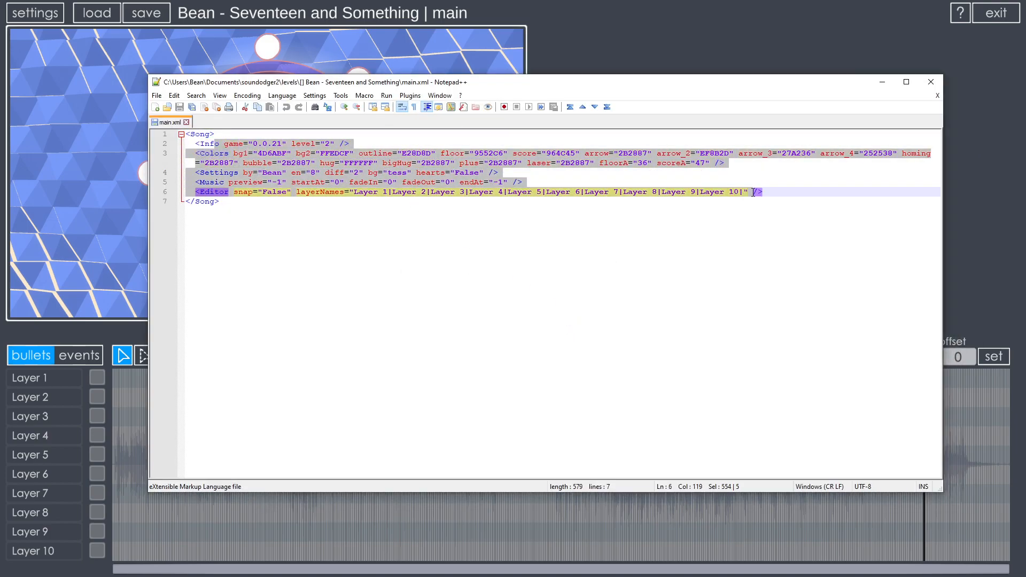
pyautogui.moveTo(399, 153); pyautogui.dragTo(543, 162)
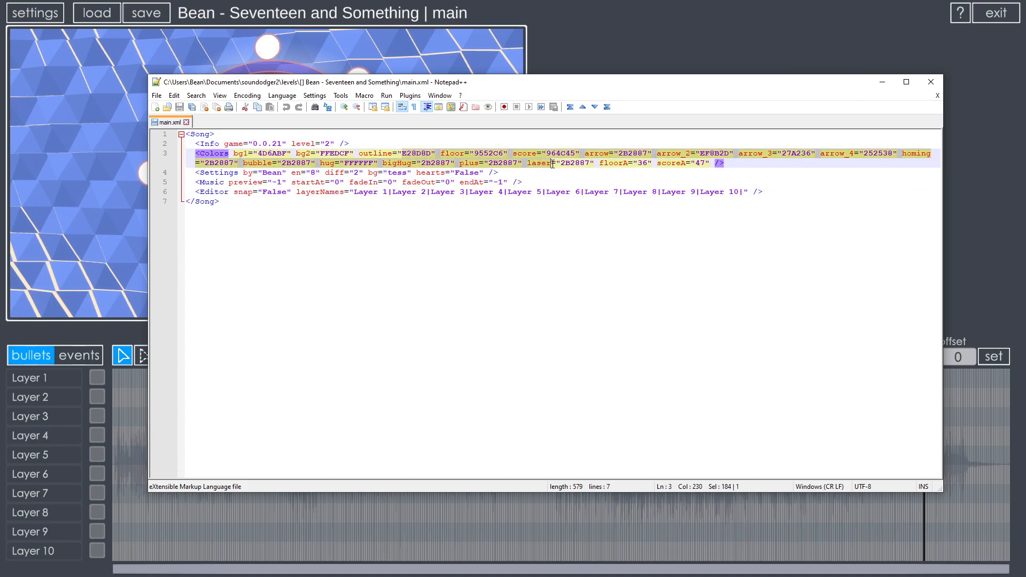
pyautogui.click(935, 86)
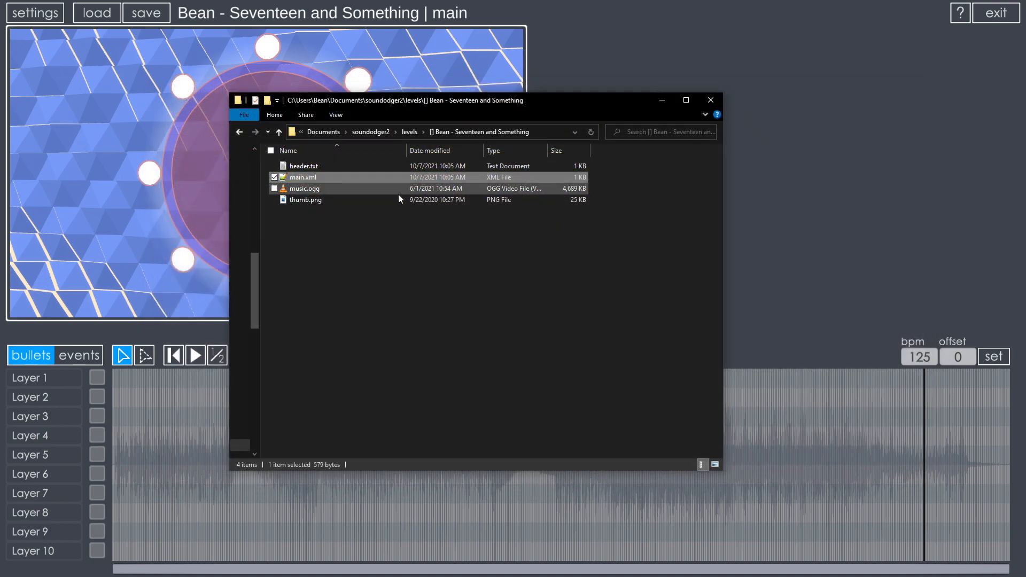
# Step: Examine the song details in header.txt in Notepad, and close it along with the level folder window
pyautogui.click(316, 219)
pyautogui.click(304, 167)
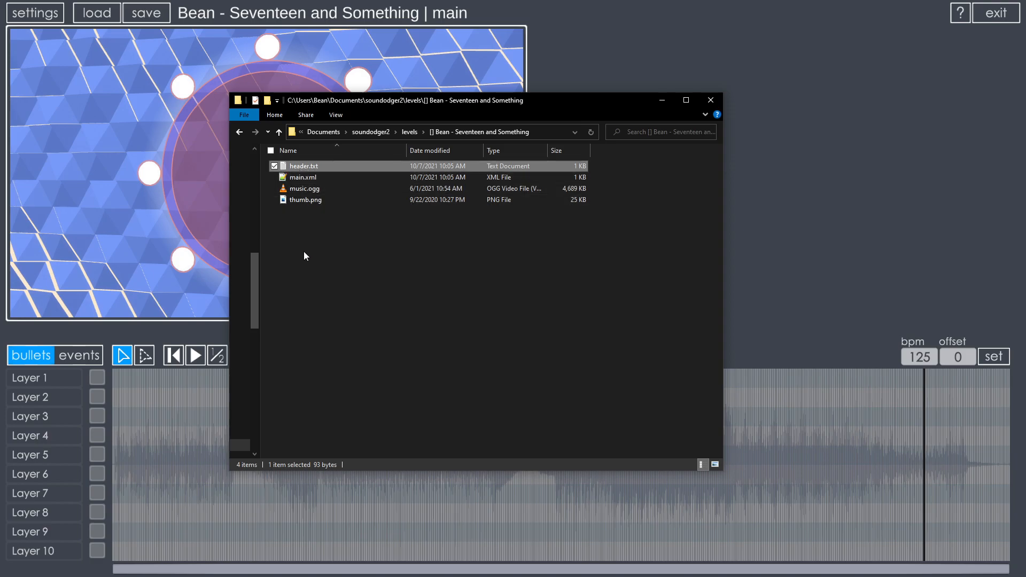
pyautogui.click(302, 252)
pyautogui.click(303, 179)
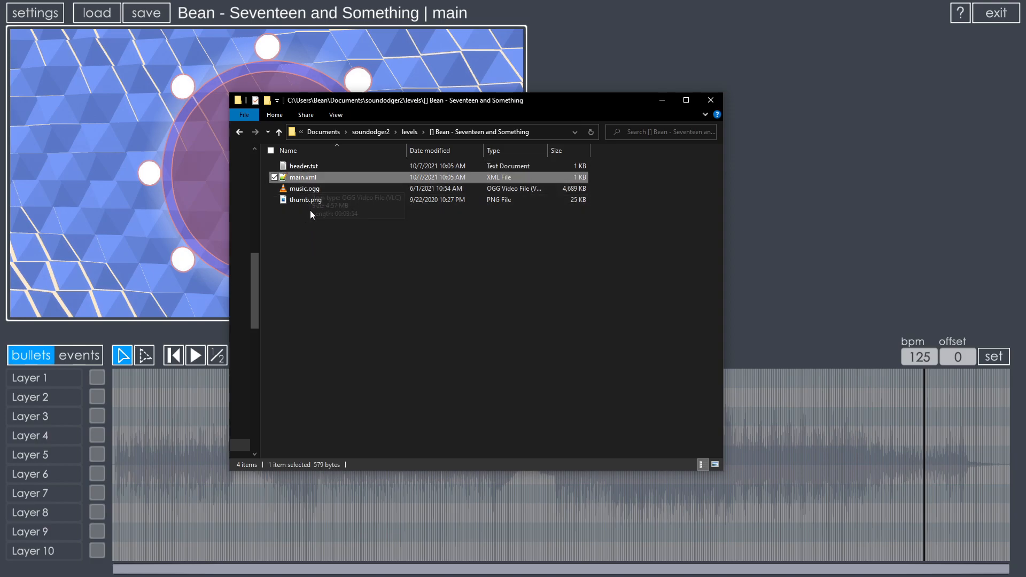
pyautogui.doubleClick(310, 166)
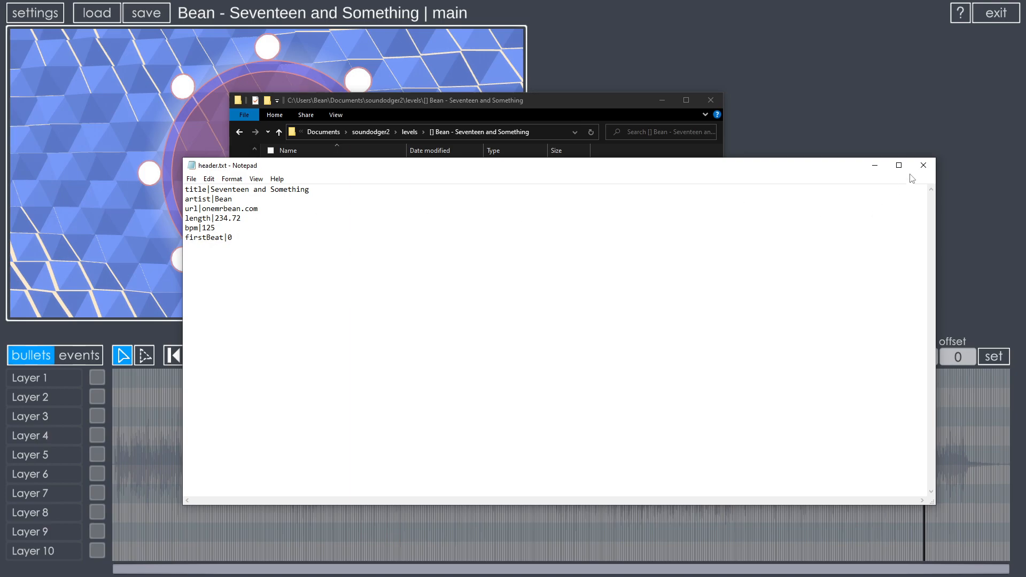
pyautogui.click(923, 165)
pyautogui.click(431, 246)
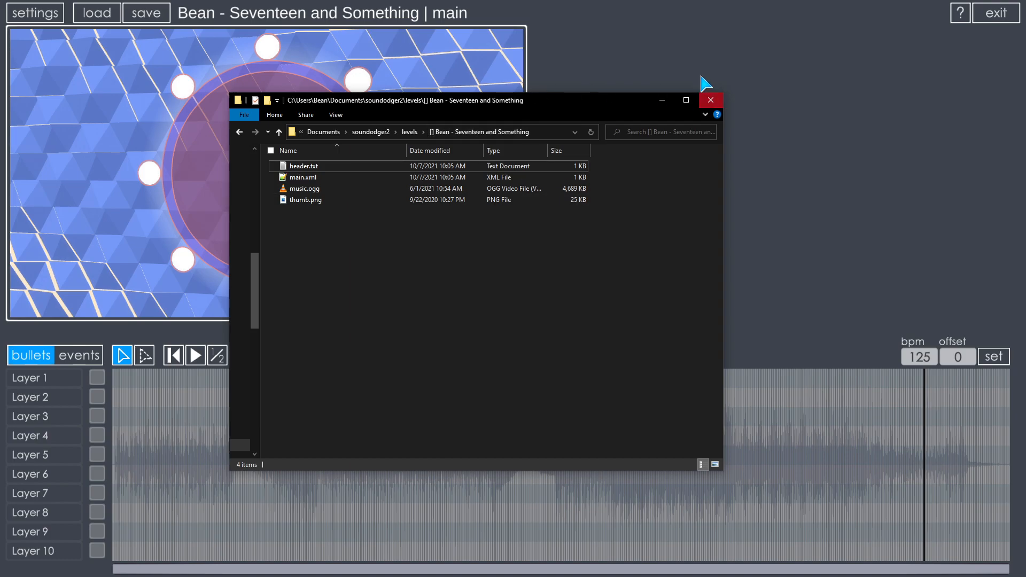
pyautogui.click(710, 100)
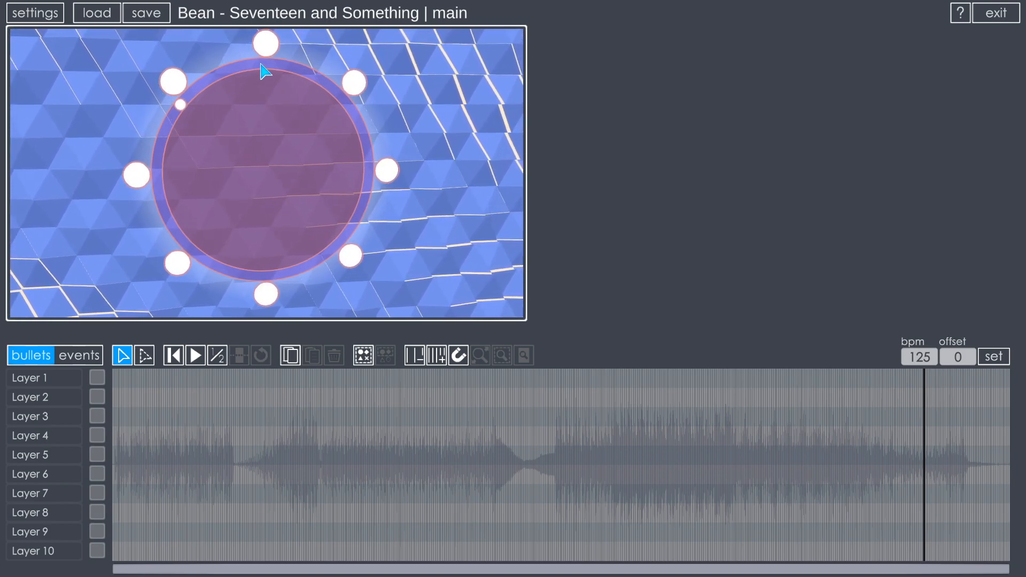
# Step: Set the level's working name to mainB and close the settings
pyautogui.click(35, 13)
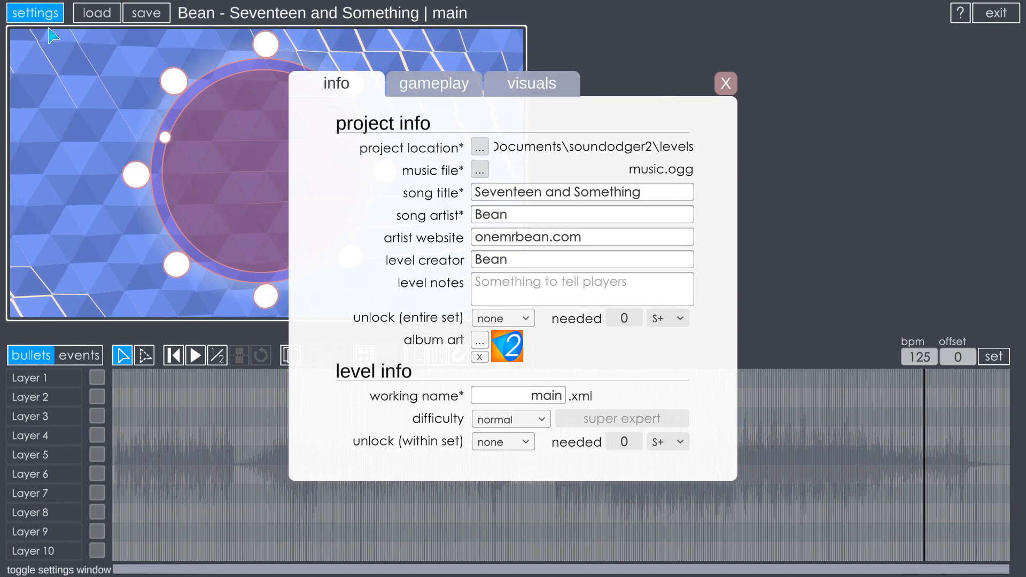
pyautogui.doubleClick(545, 396)
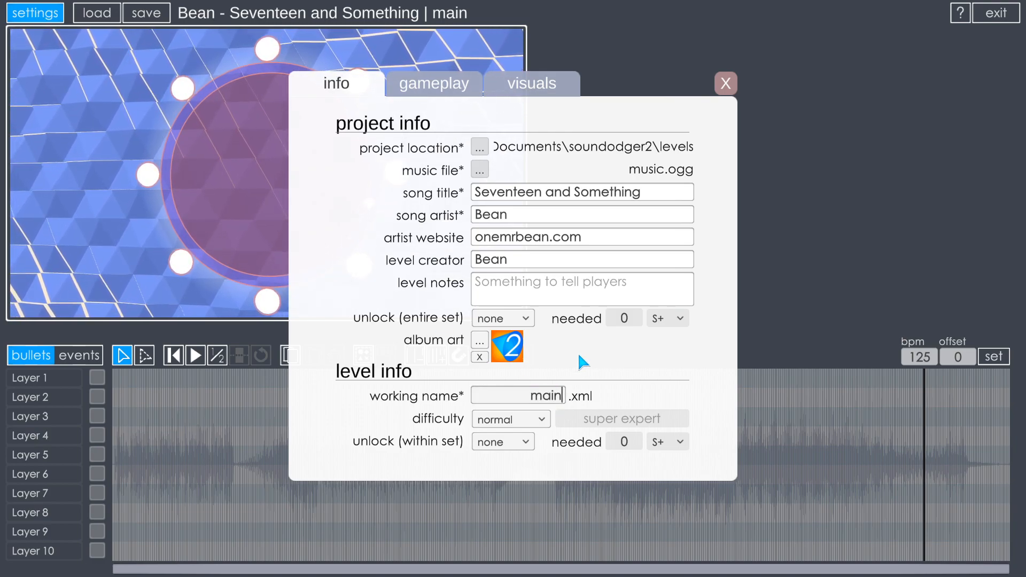
pyautogui.write('B')
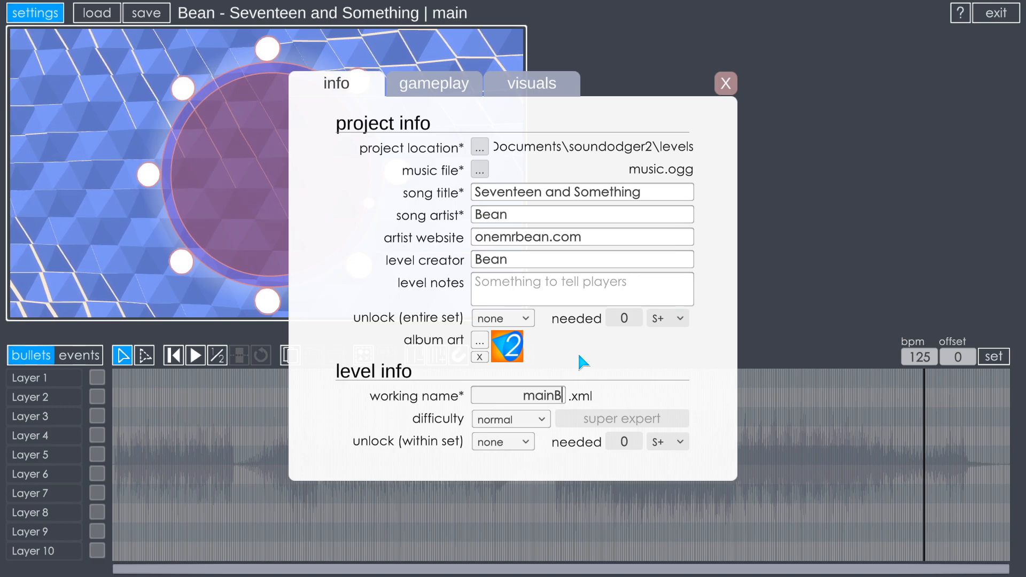
pyautogui.click(723, 85)
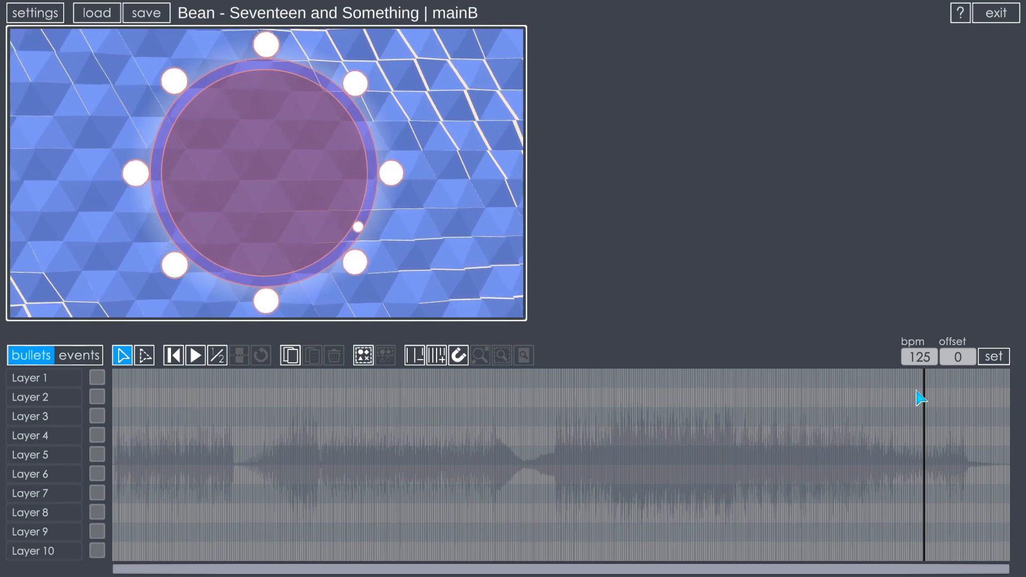
# Step: Check for the mainB.xml file in the level folder in File Explorer, and close the folder window
pyautogui.hotkey('alt', 'Tab')
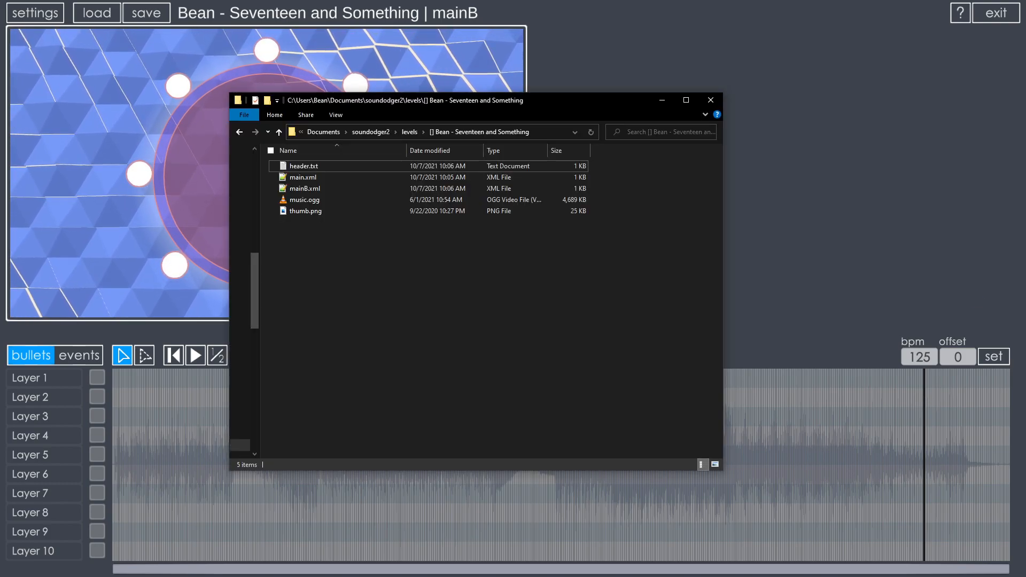
pyautogui.click(305, 190)
pyautogui.press('Up')
pyautogui.click(306, 189)
pyautogui.click(717, 102)
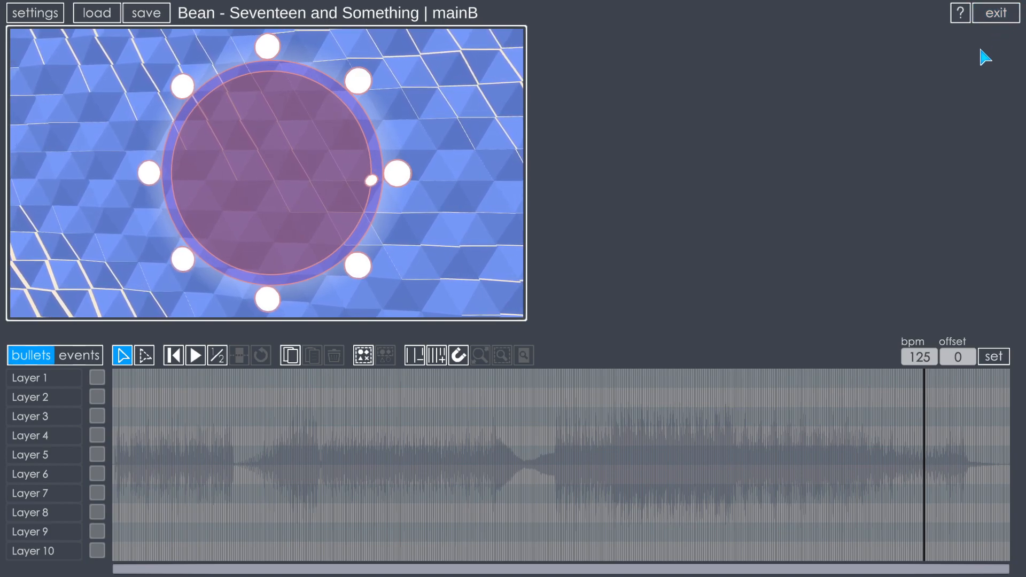
# Step: Open the game options from the level editor, review the gameplay, video and audio settings, and return to the editor
pyautogui.press('shift')
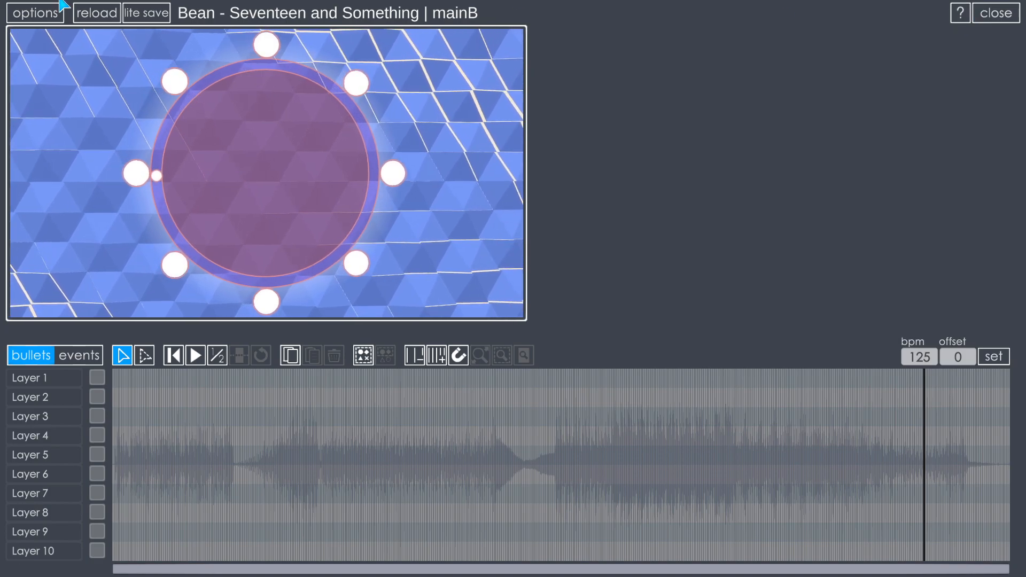
pyautogui.click(35, 13)
pyautogui.click(562, 115)
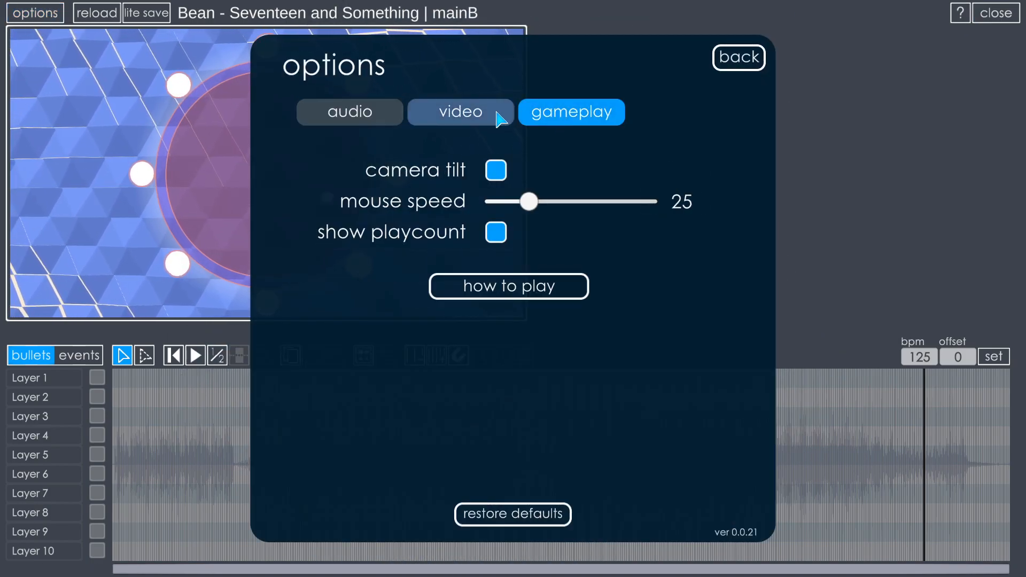
pyautogui.click(461, 112)
pyautogui.click(350, 112)
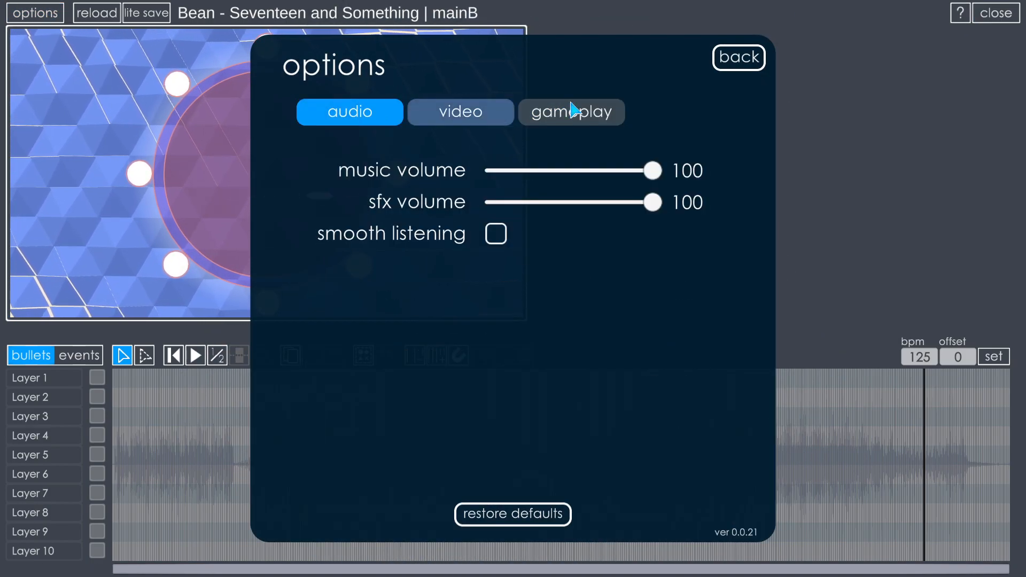
pyautogui.click(739, 57)
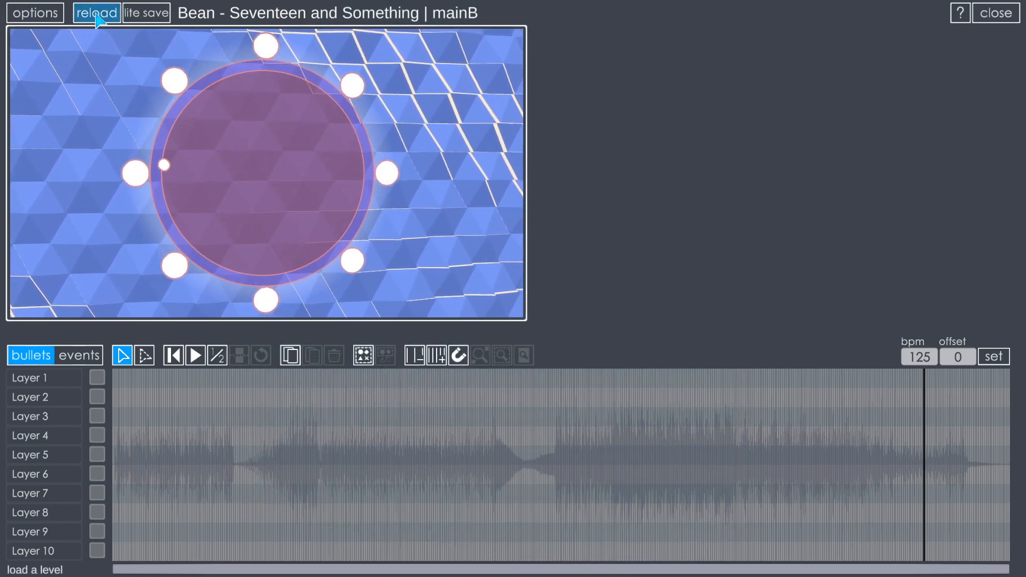
# Step: Compare the editor's standard load command with its alternate reload command
pyautogui.press('shift')
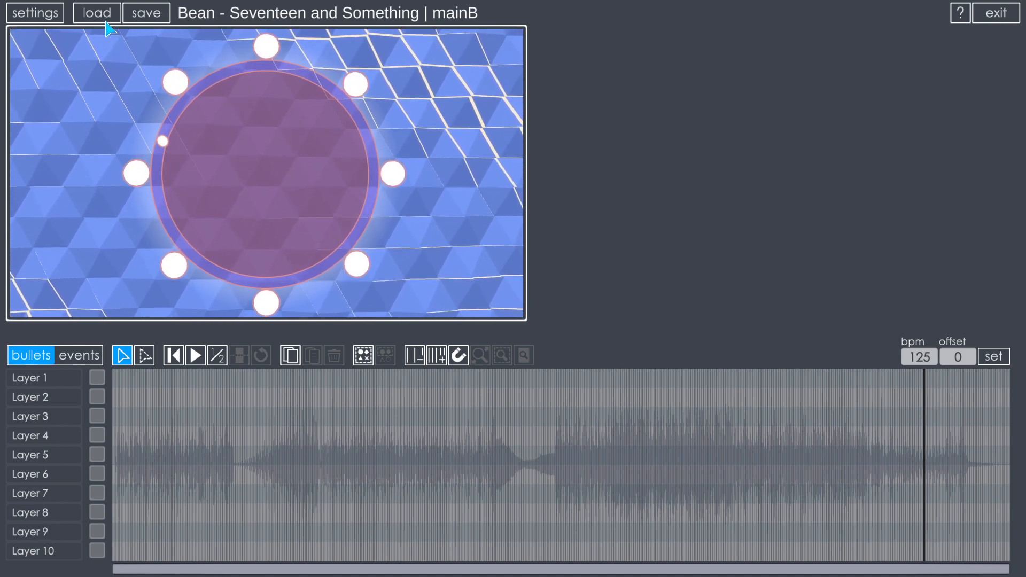
pyautogui.press('shift')
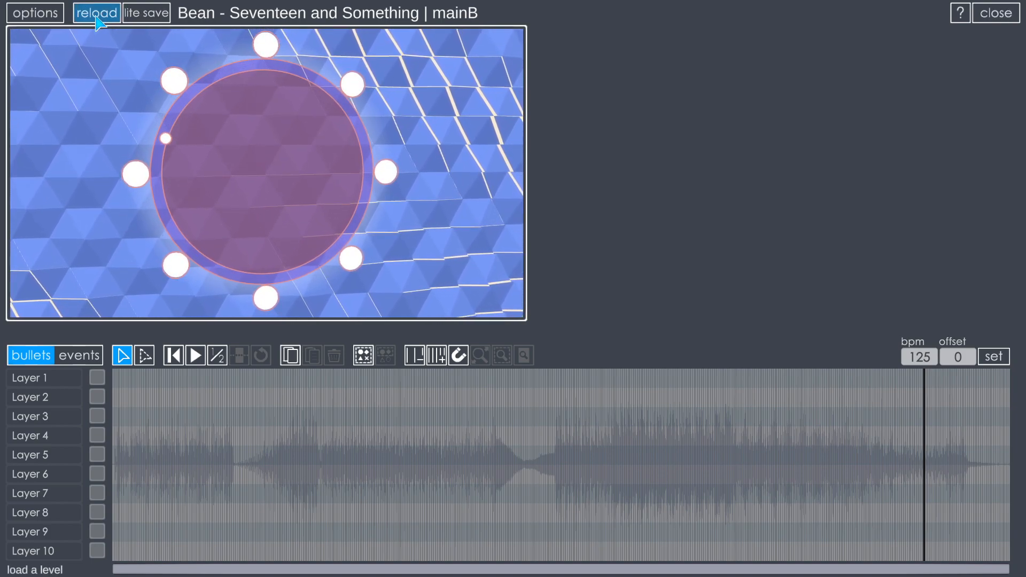
pyautogui.press('shift')
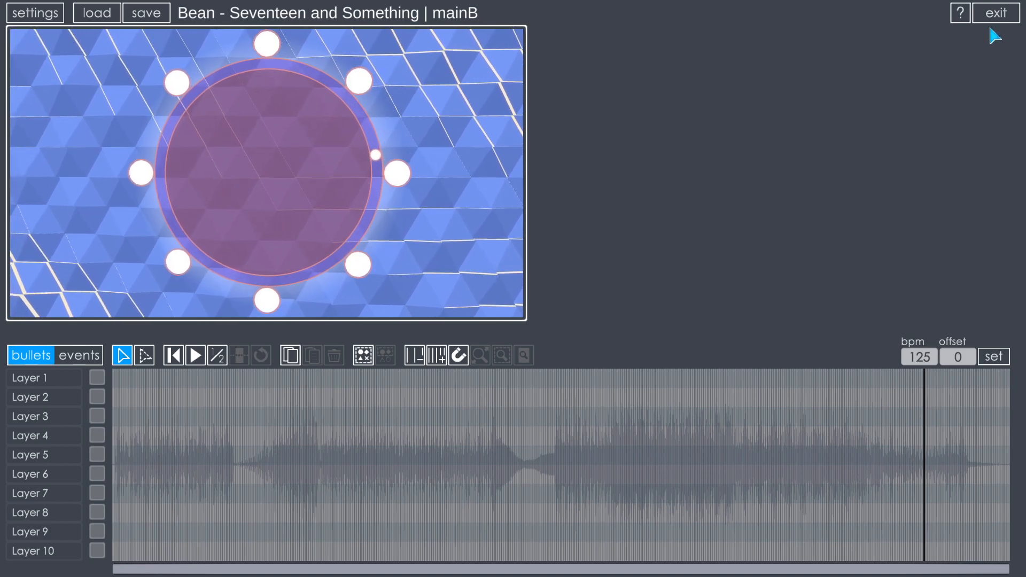
# Step: Close the current level to return to the editor's welcome screen, and load the last edited level
pyautogui.press('shift')
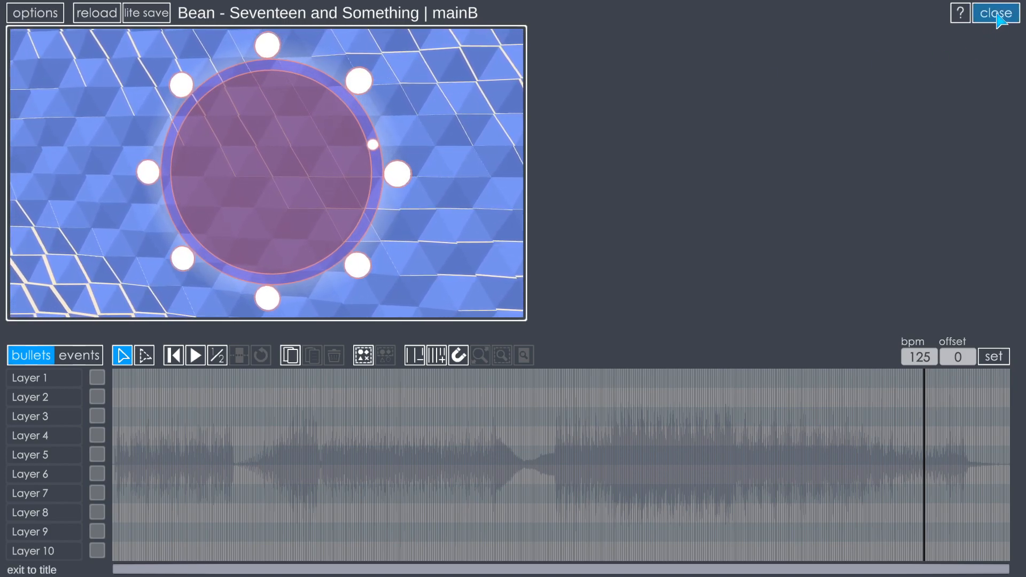
pyautogui.click(997, 13)
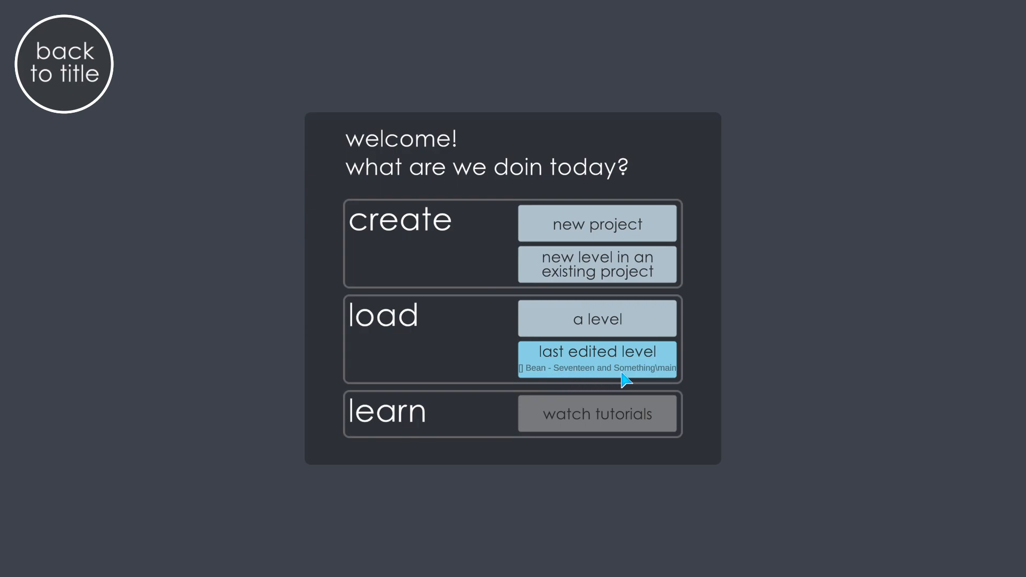
pyautogui.click(593, 361)
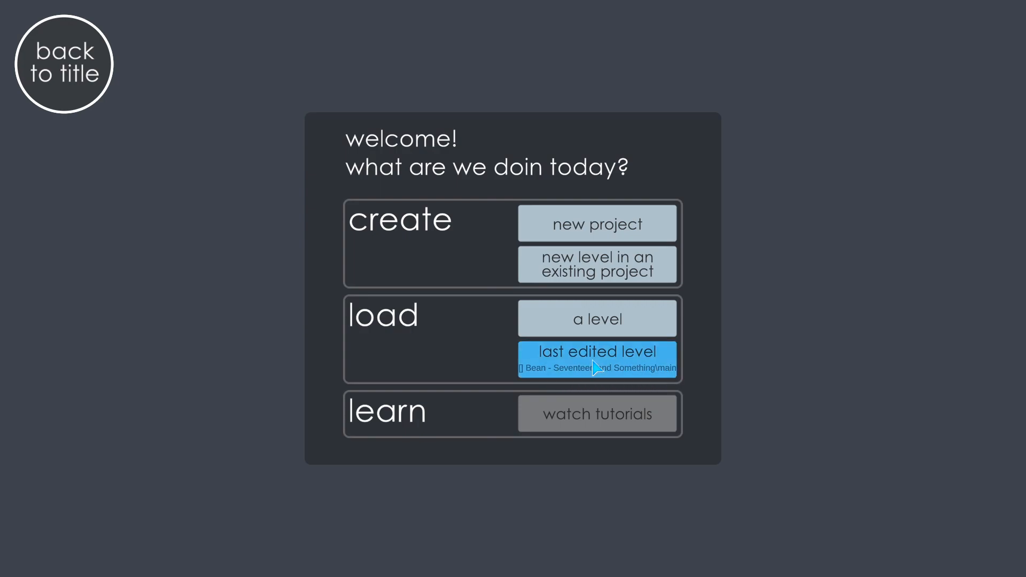